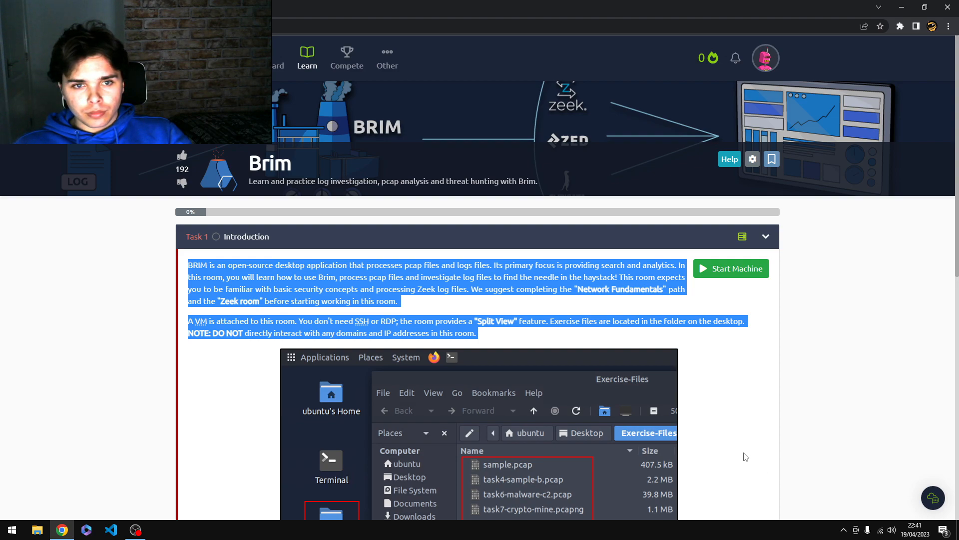
# Start the virtual machine attached to Task 1 and check its active machine information
pyautogui.click(732, 270)
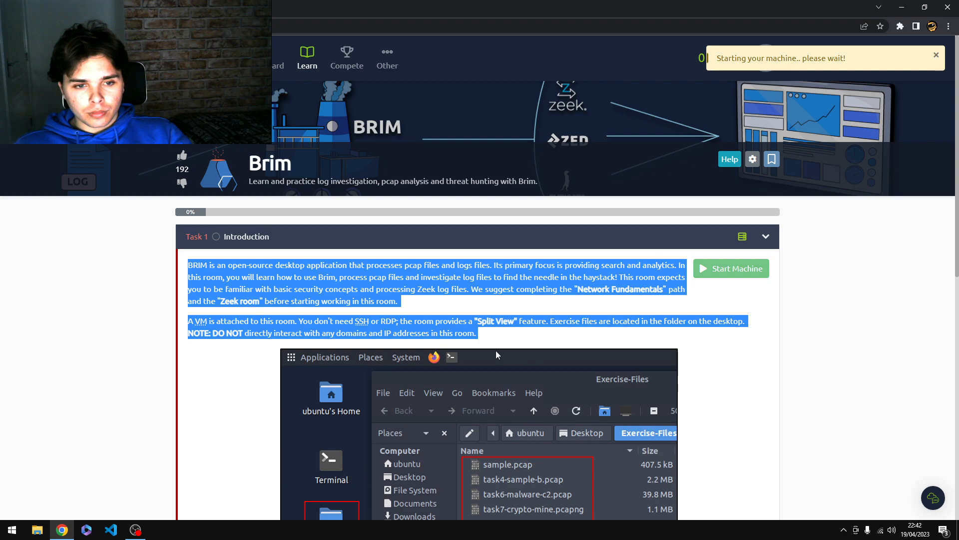
pyautogui.scroll(-3, 496, 350)
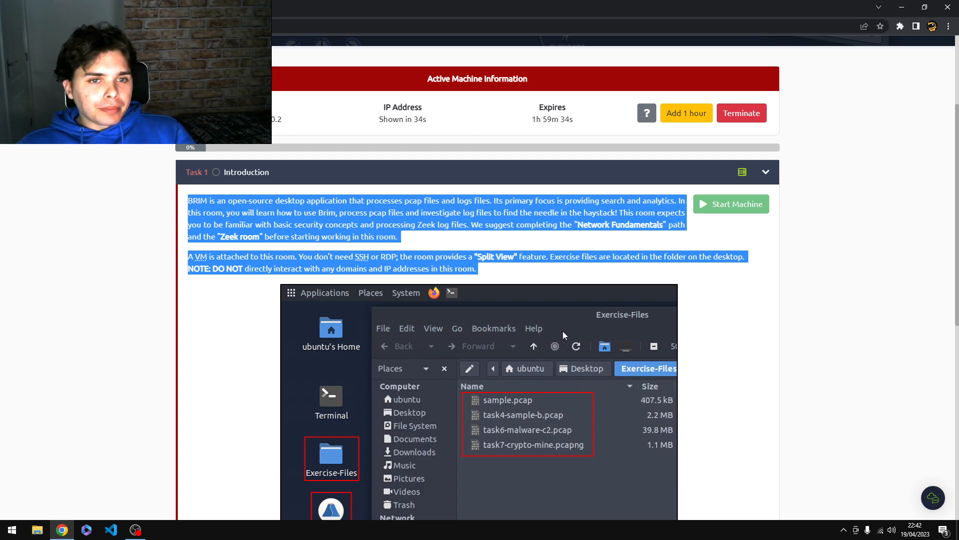
pyautogui.scroll(2, 613, 301)
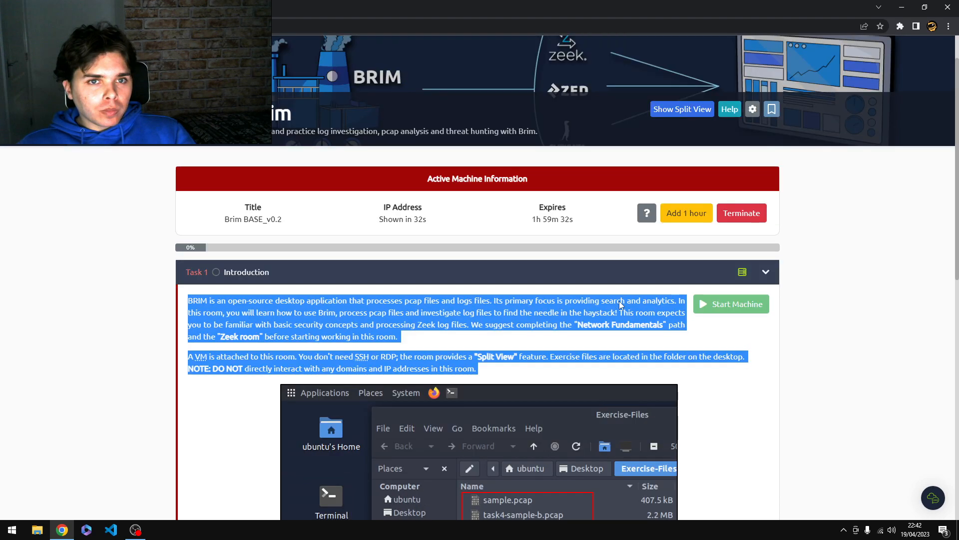
# Read through the Task 1 introduction and mark its question as completed
pyautogui.scroll(-3, 620, 302)
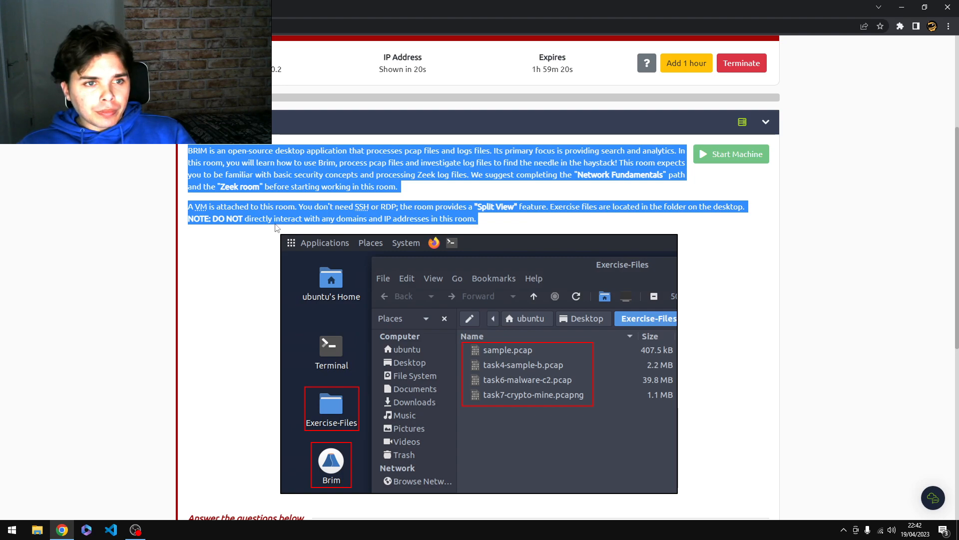
pyautogui.scroll(-6, 275, 227)
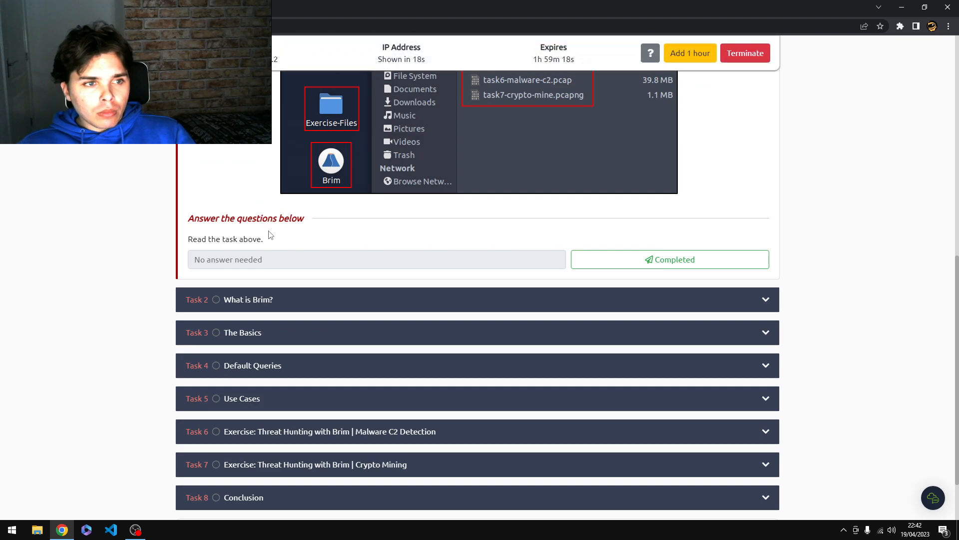
pyautogui.click(596, 264)
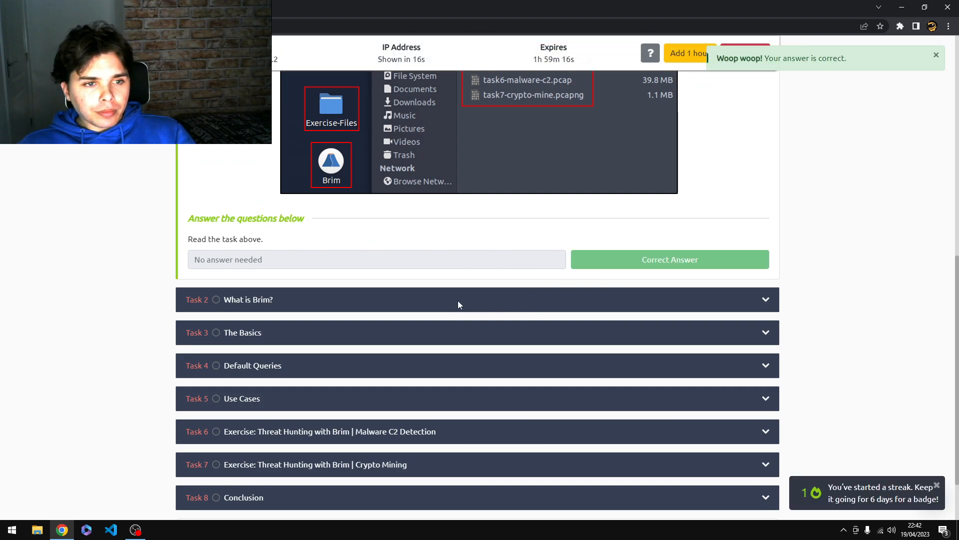
# Open Task 2 and have its text read aloud, from the Brim description to the paragraph before the comparison table
pyautogui.click(457, 301)
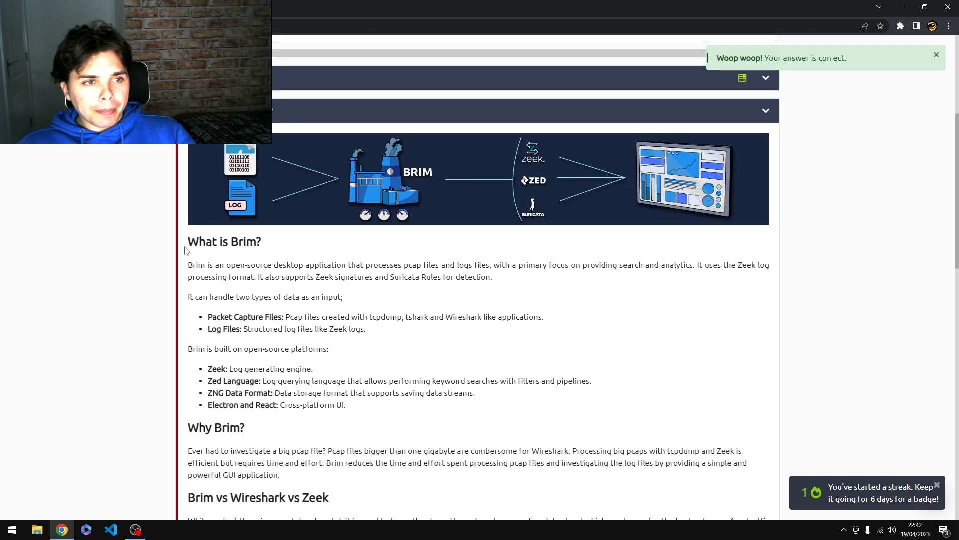
pyautogui.moveTo(186, 249); pyautogui.dragTo(754, 397)
pyautogui.scroll(-3, 330, 296)
pyautogui.rightClick(776, 403)
pyautogui.click(781, 486)
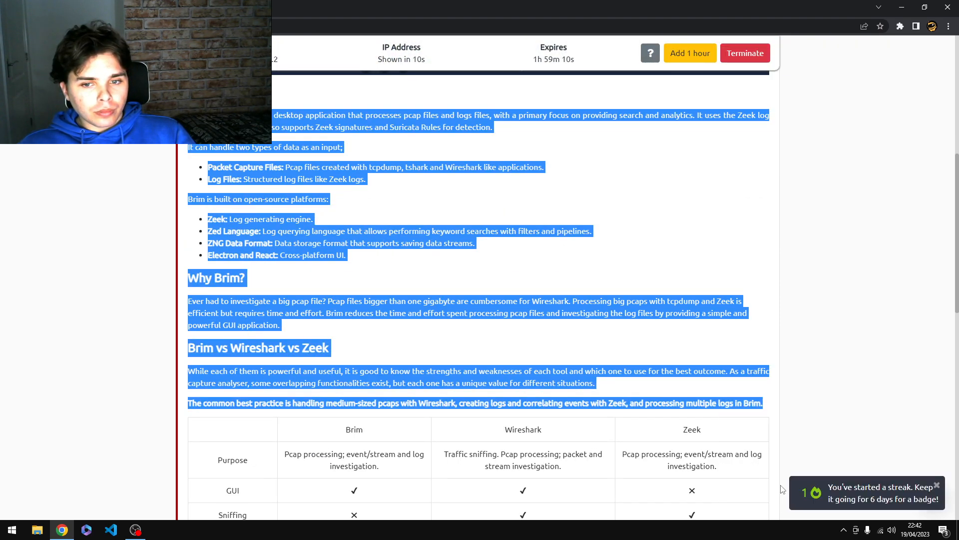
# Raise the computer's sound volume and deselect the Task 2 text
pyautogui.click(892, 530)
pyautogui.moveTo(898, 507); pyautogui.dragTo(924, 509)
pyautogui.click(861, 397)
pyautogui.click(860, 396)
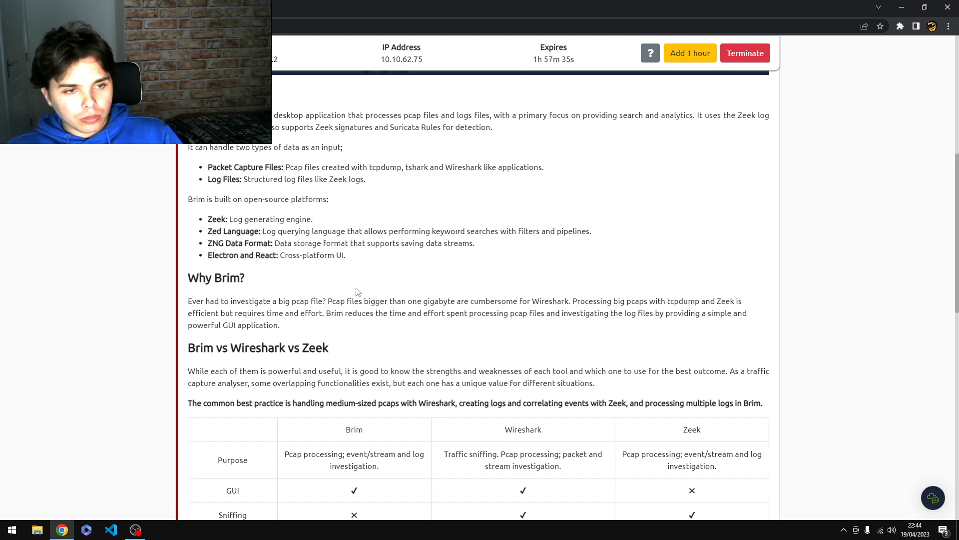
# Review the Brim, Wireshark and Zeek comparison table and mark the Task 2 question as completed
pyautogui.scroll(-1, 281, 275)
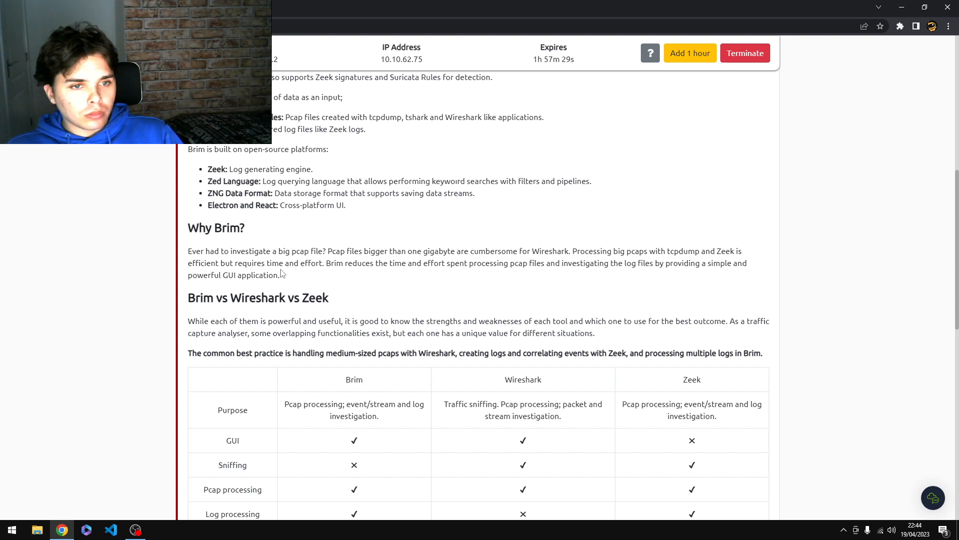
pyautogui.scroll(-4, 281, 274)
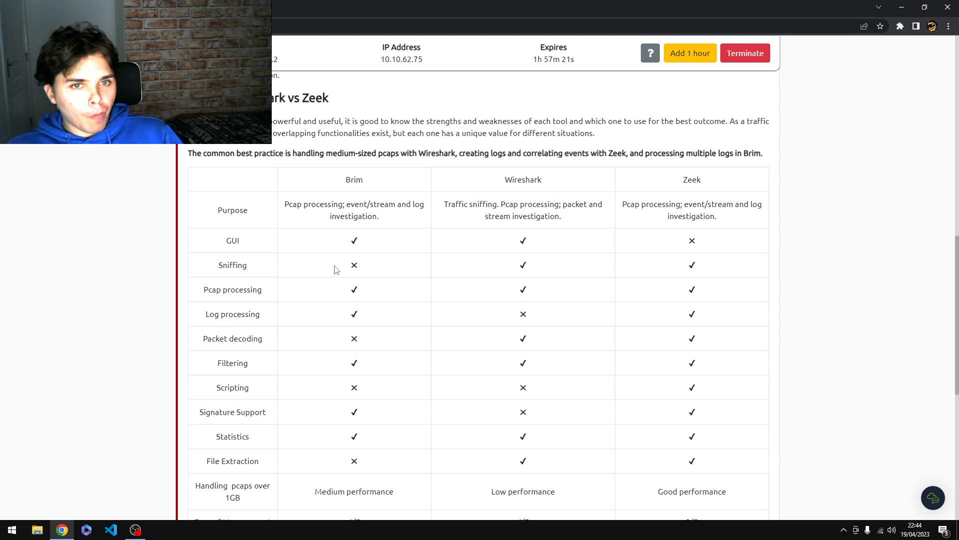
pyautogui.scroll(-1, 336, 270)
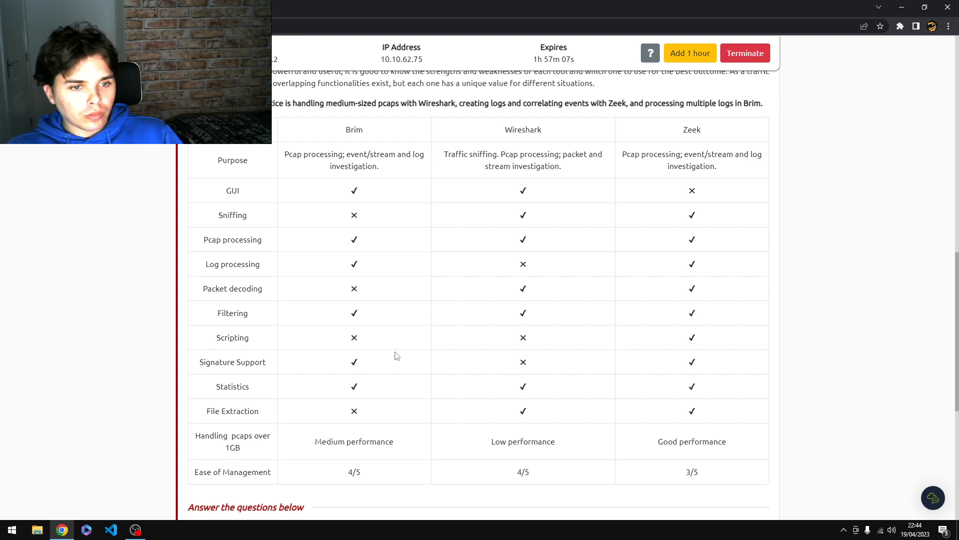
pyautogui.scroll(-1, 398, 351)
pyautogui.scroll(-2, 399, 352)
pyautogui.scroll(2, 398, 347)
pyautogui.scroll(-2, 403, 343)
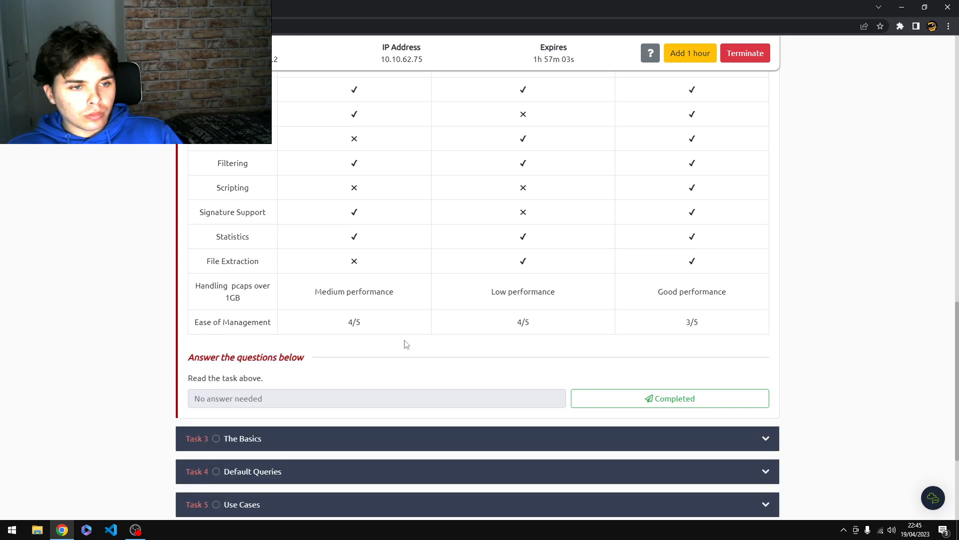
pyautogui.click(653, 400)
# Open Task 3, The Basics, and have the landing page and pools introduction read aloud
pyautogui.scroll(-2, 600, 390)
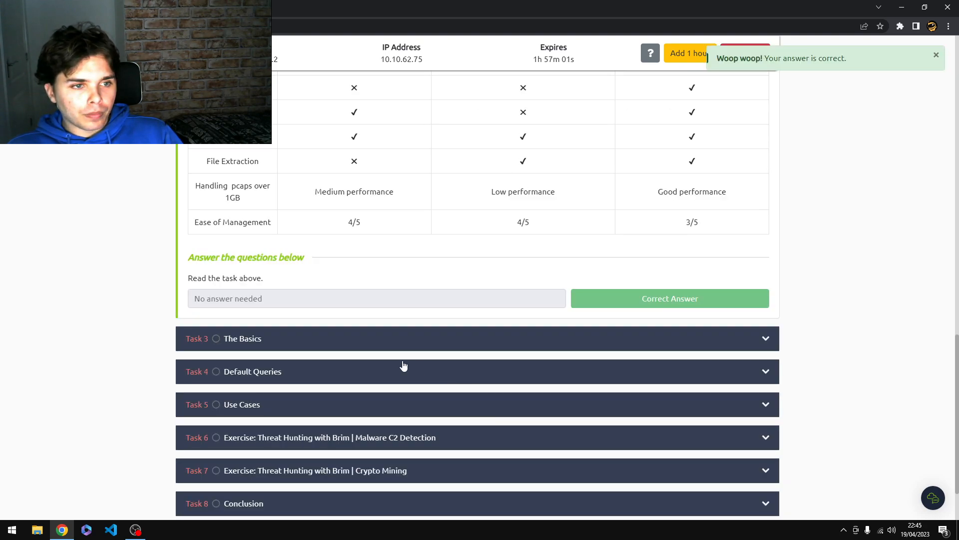
pyautogui.click(295, 344)
pyautogui.moveTo(347, 352); pyautogui.dragTo(186, 220)
pyautogui.rightClick(205, 235)
pyautogui.click(244, 317)
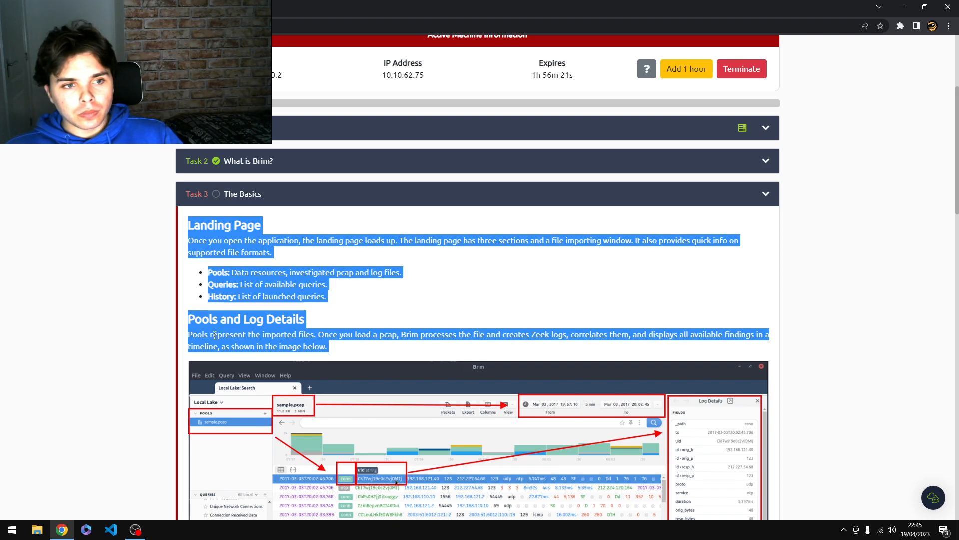
# Have the paragraph about the timeline and information fields read aloud and examine the annotated Brim image above it
pyautogui.scroll(-7, 222, 334)
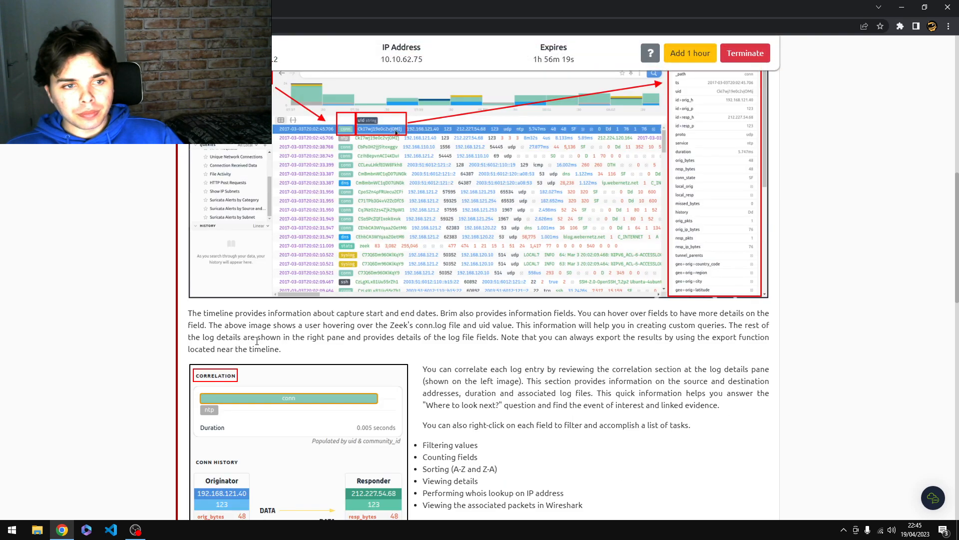
pyautogui.moveTo(283, 350); pyautogui.dragTo(189, 313)
pyautogui.rightClick(206, 318)
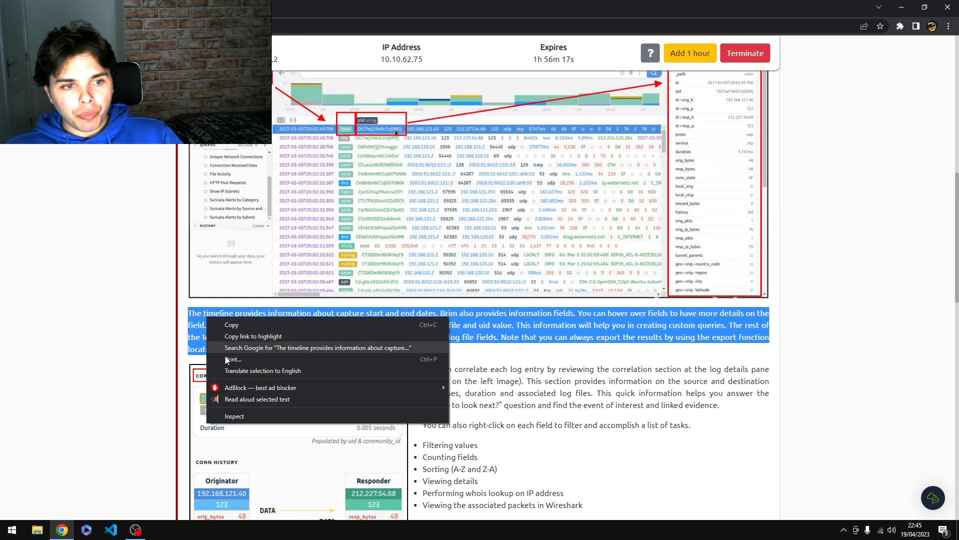
pyautogui.click(238, 400)
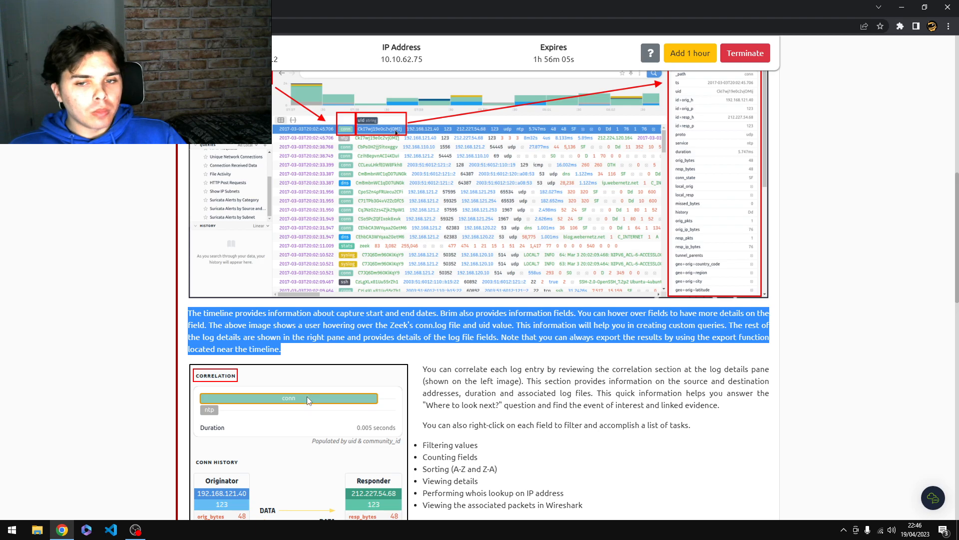
pyautogui.scroll(2, 309, 394)
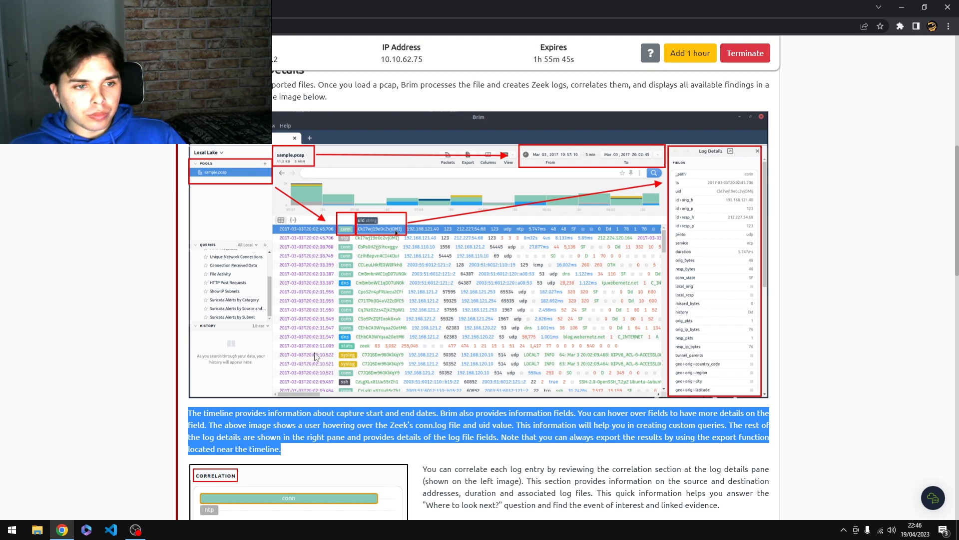
pyautogui.scroll(-6, 307, 356)
pyautogui.scroll(6, 303, 331)
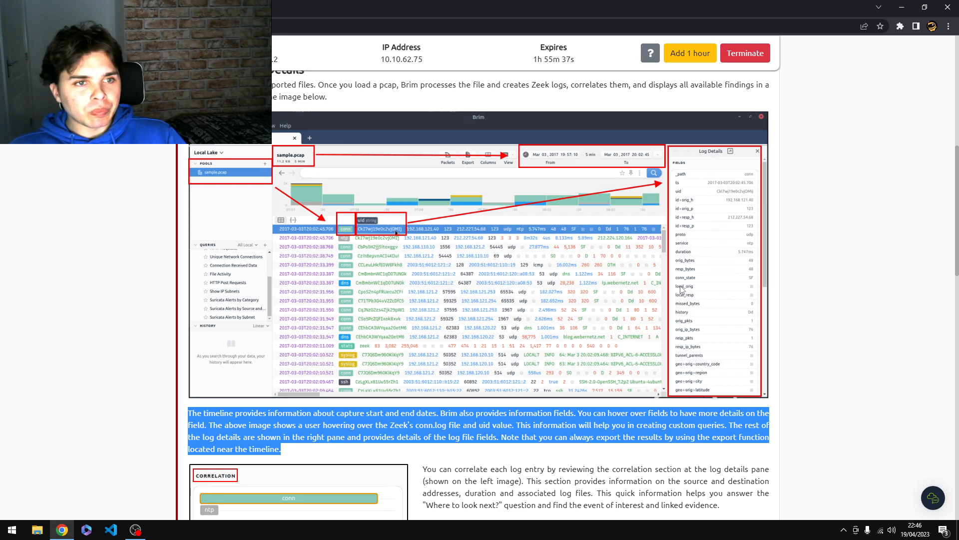
# Have the explanation of log entry correlation and the list of field tasks read aloud
pyautogui.scroll(-4, 550, 340)
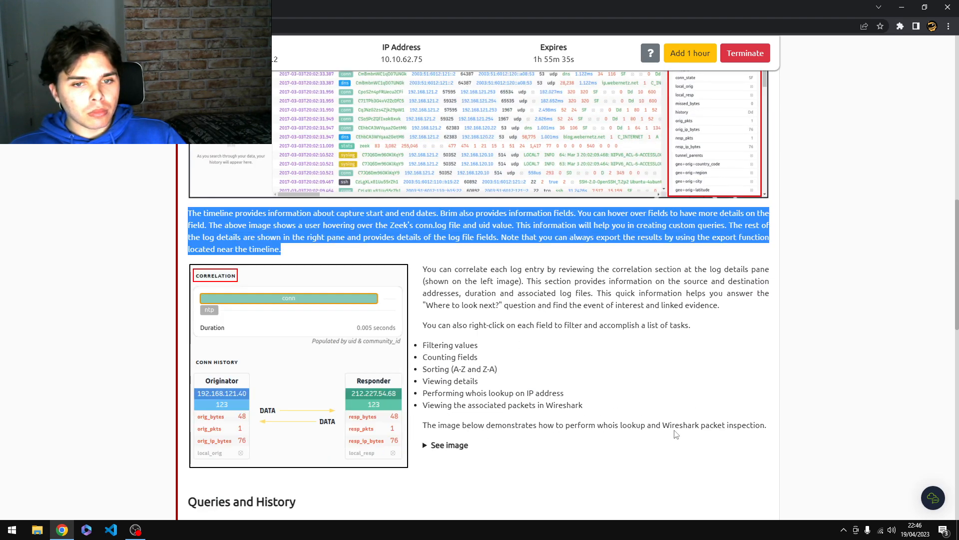
pyautogui.scroll(-1, 725, 429)
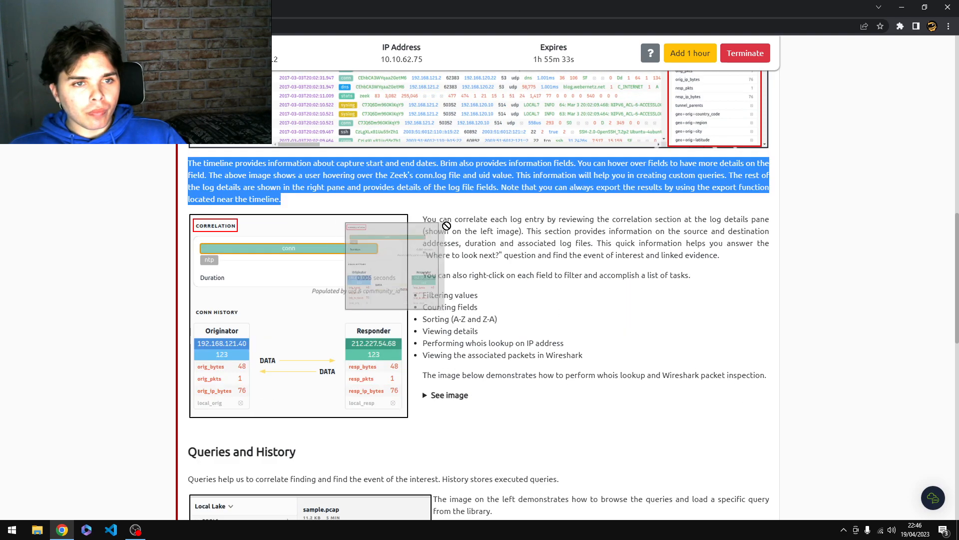
pyautogui.moveTo(416, 223); pyautogui.dragTo(773, 378)
pyautogui.rightClick(773, 378)
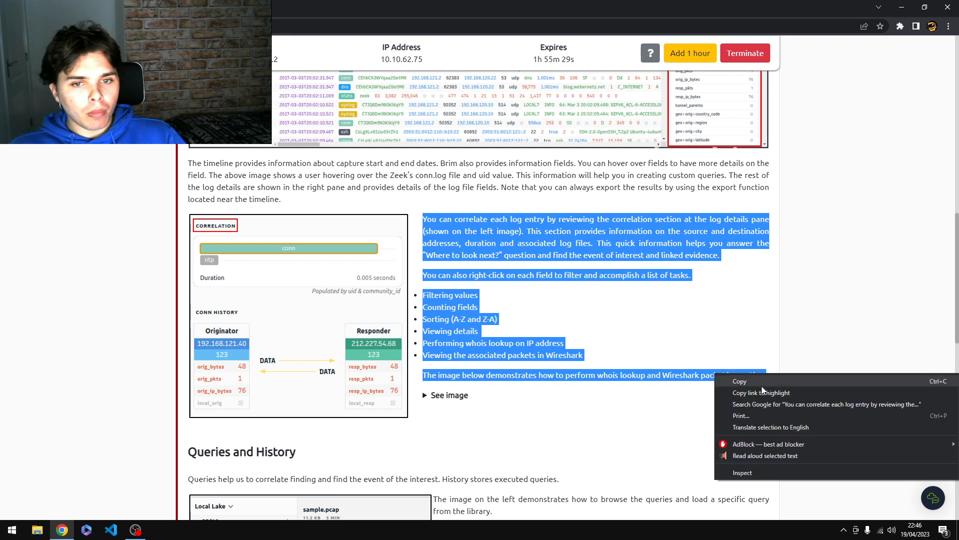
pyautogui.click(775, 456)
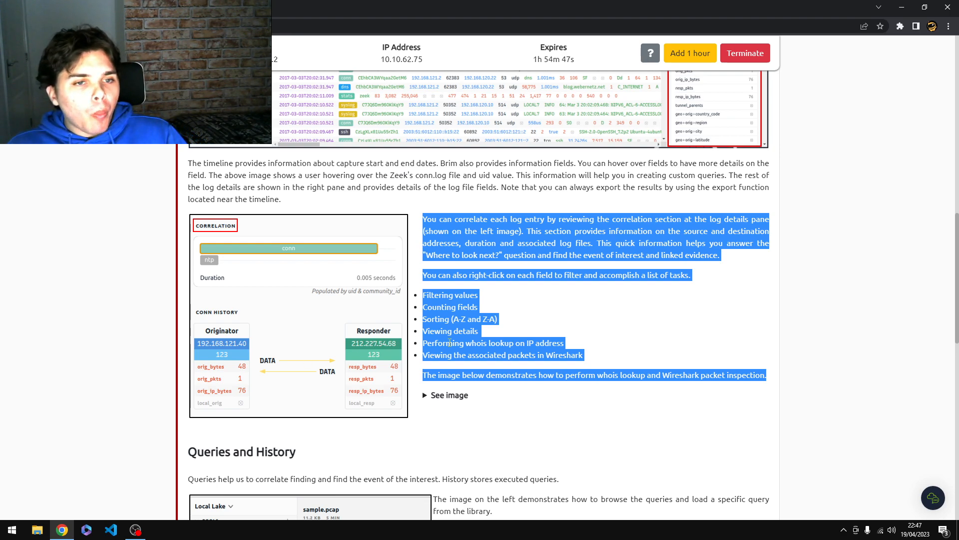
# Expand the whois lookup and Wireshark inspection image, and have the Queries and History introduction read aloud
pyautogui.click(450, 395)
pyautogui.scroll(-5, 351, 345)
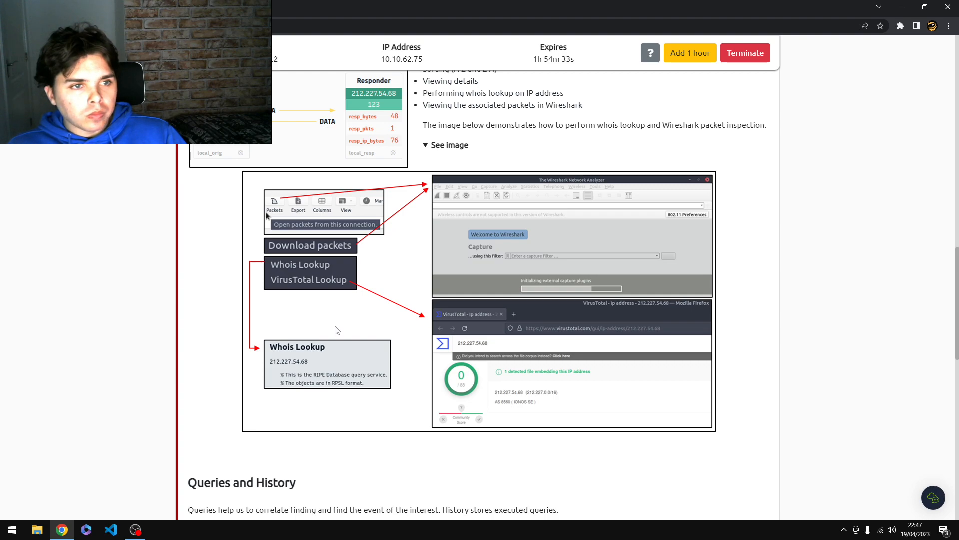
pyautogui.scroll(-4, 337, 329)
pyautogui.moveTo(188, 283); pyautogui.dragTo(561, 316)
pyautogui.rightClick(561, 315)
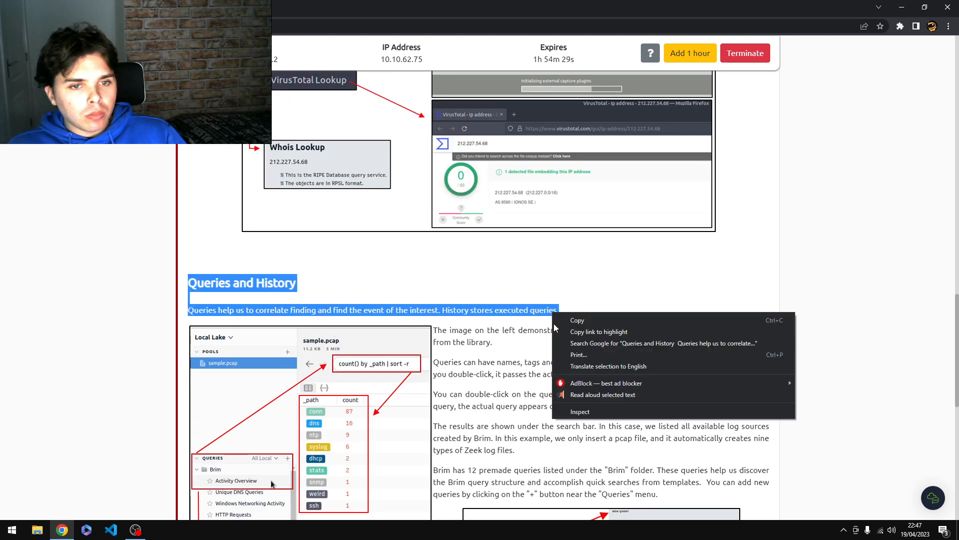
pyautogui.click(580, 395)
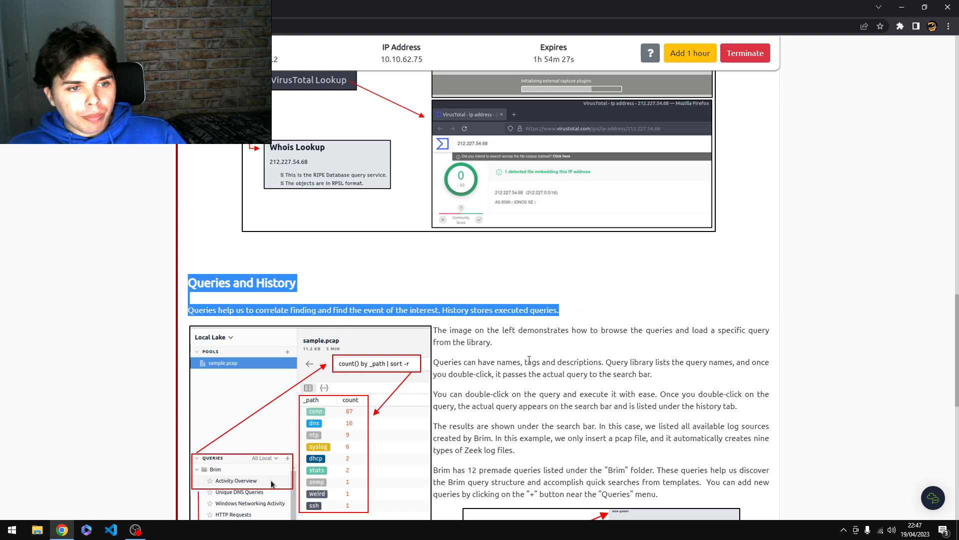
# Have the paragraphs about browsing, executing and adding queries beside the query library image read aloud
pyautogui.scroll(-2, 531, 363)
pyautogui.moveTo(660, 395); pyautogui.dragTo(434, 231)
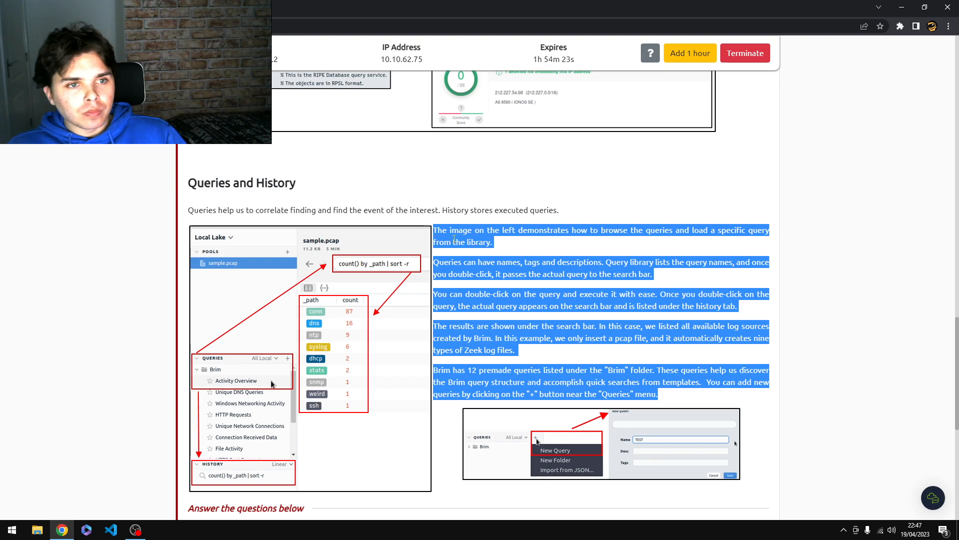
pyautogui.rightClick(460, 240)
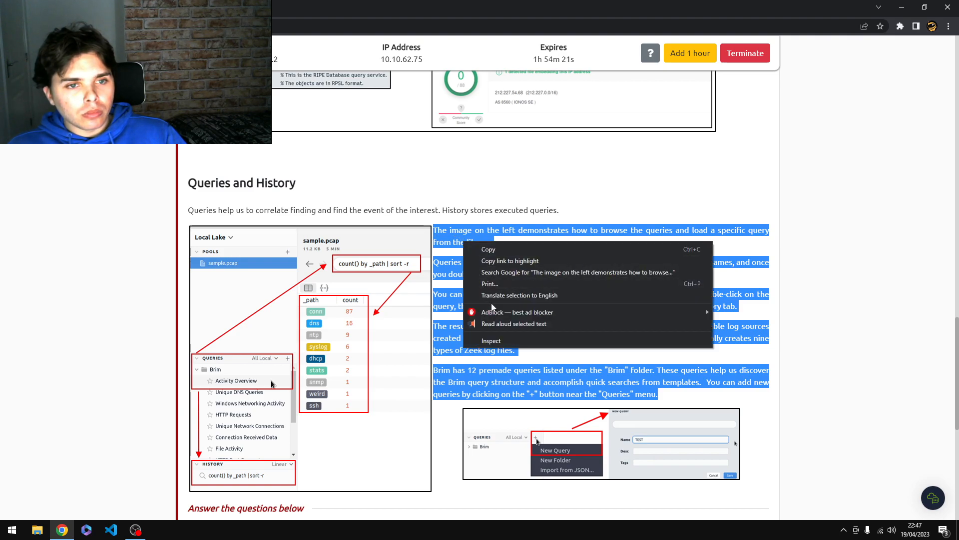
pyautogui.click(494, 323)
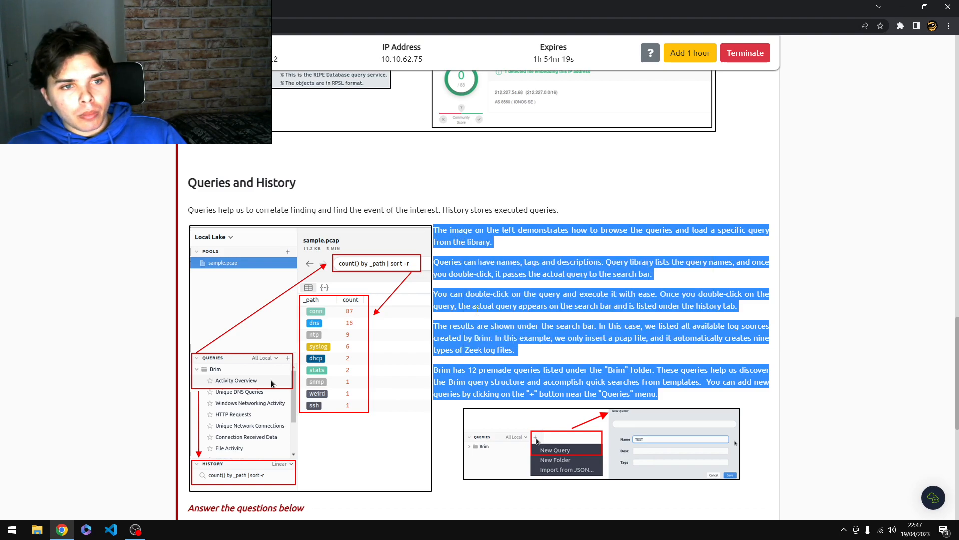
# Have the first Task 3 question, about the "qclass_name" of the first DNS log in sample.pcap, read aloud
pyautogui.scroll(-2, 493, 323)
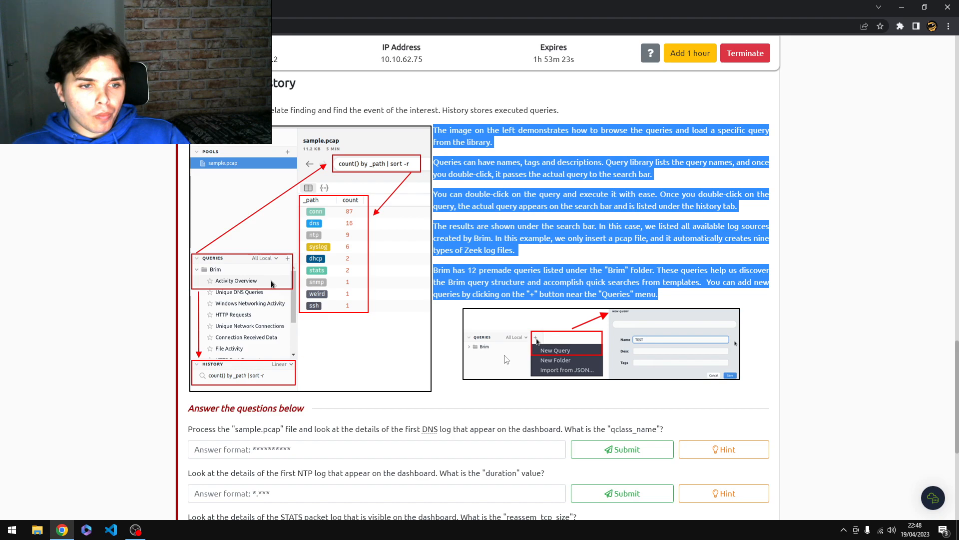
pyautogui.click(265, 429)
pyautogui.tripleClick(265, 429)
pyautogui.rightClick(265, 431)
pyautogui.click(335, 404)
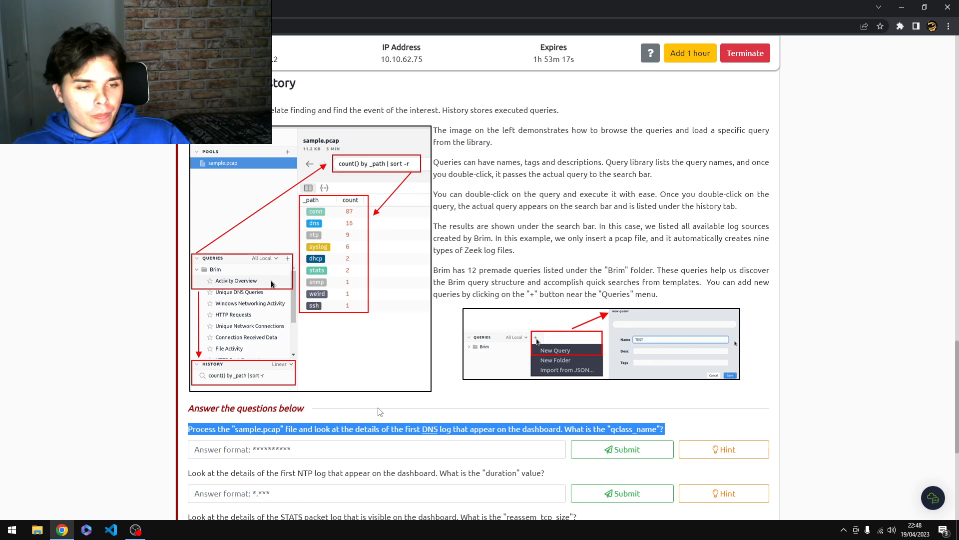
# Show the virtual machine's desktop in split view, hide it again and return to the Task 3 content
pyautogui.scroll(2, 607, 322)
pyautogui.scroll(20, 607, 321)
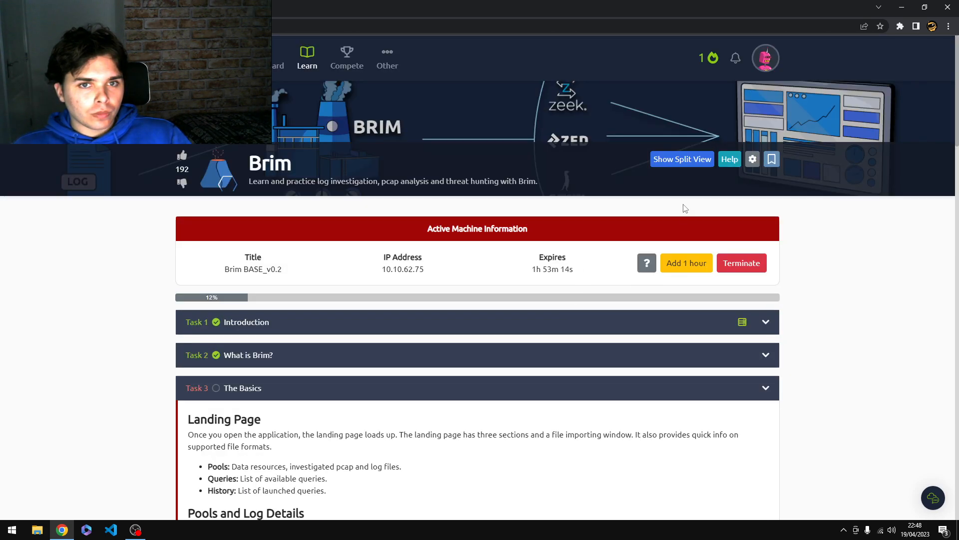
pyautogui.click(682, 159)
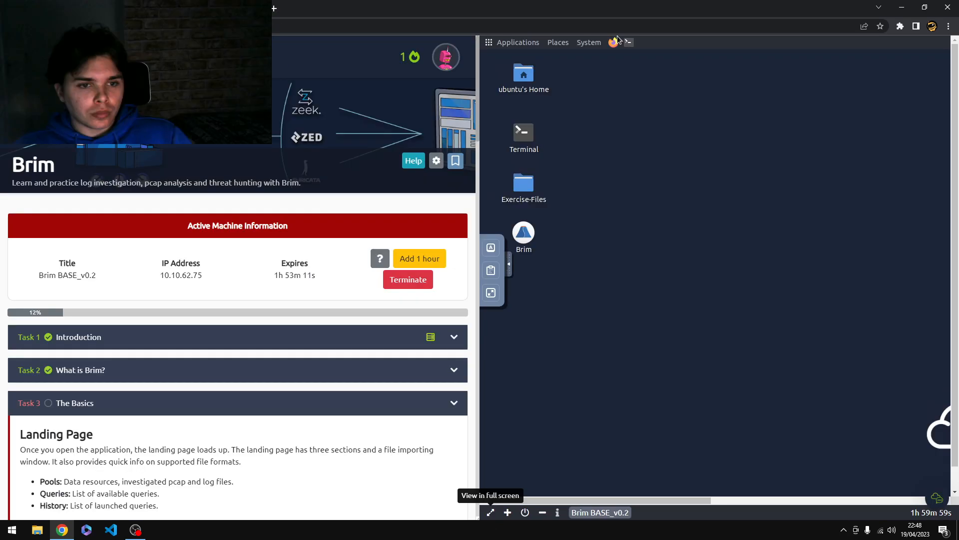
pyautogui.click(542, 512)
pyautogui.scroll(-15, 329, 367)
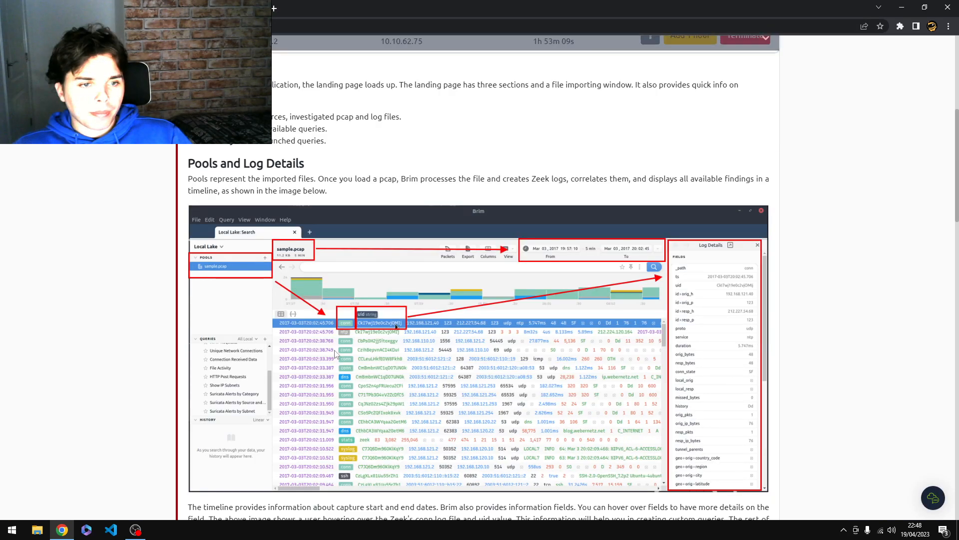
# Show the hint for the first Task 3 question about the DNS log's "qclass_name"
pyautogui.scroll(-5, 328, 367)
pyautogui.scroll(3, 650, 300)
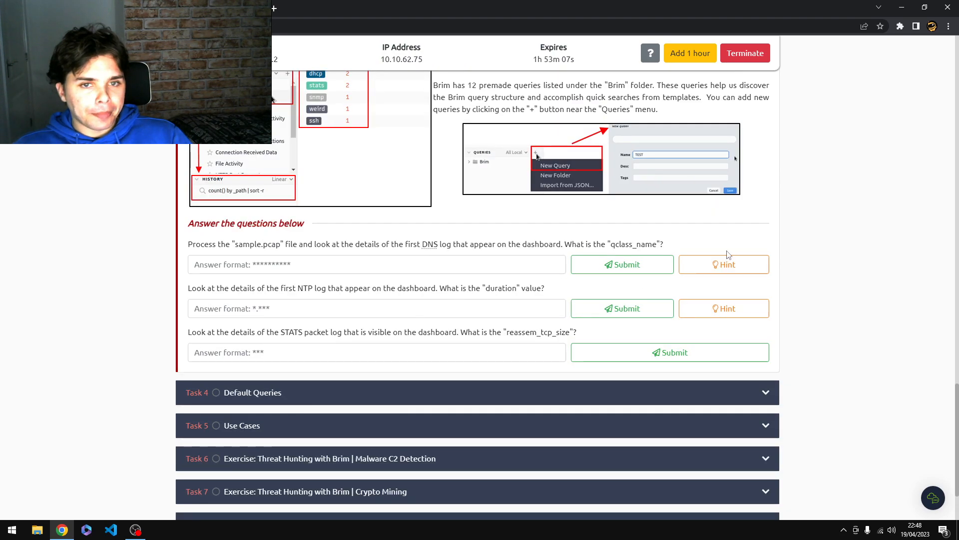
pyautogui.click(724, 264)
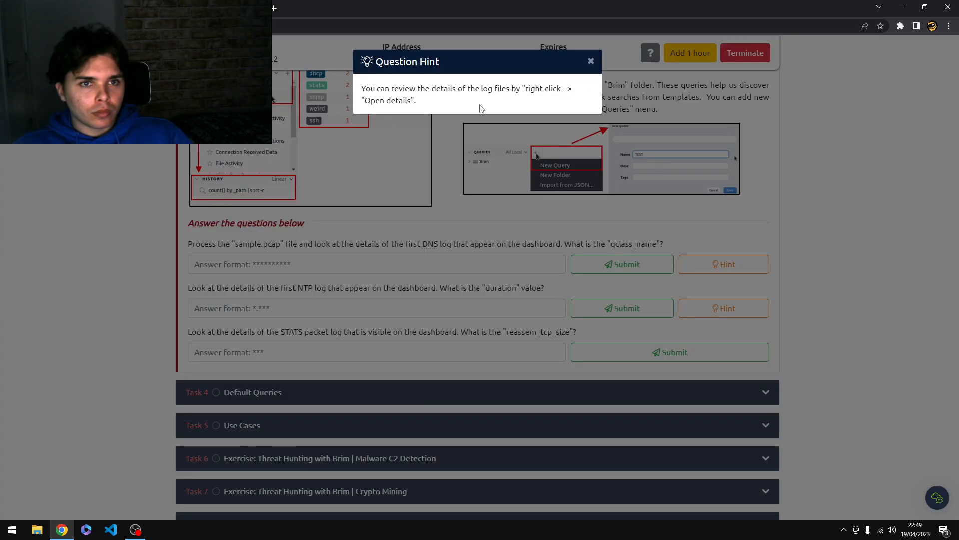
# Launch Brim and open the Exercise-Files folder on the virtual machine's desktop, and dismiss the question hint on the room page
pyautogui.click(200, 8)
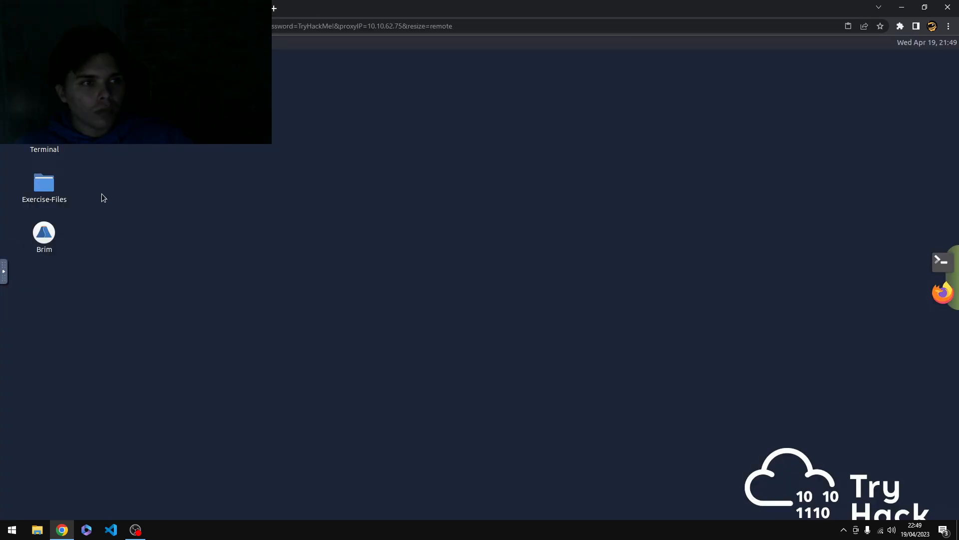
pyautogui.doubleClick(45, 232)
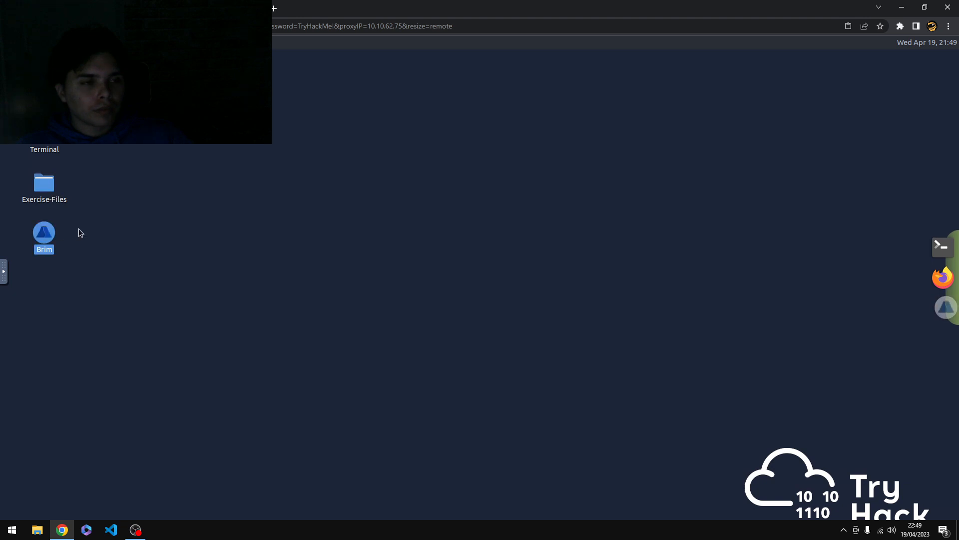
pyautogui.doubleClick(43, 189)
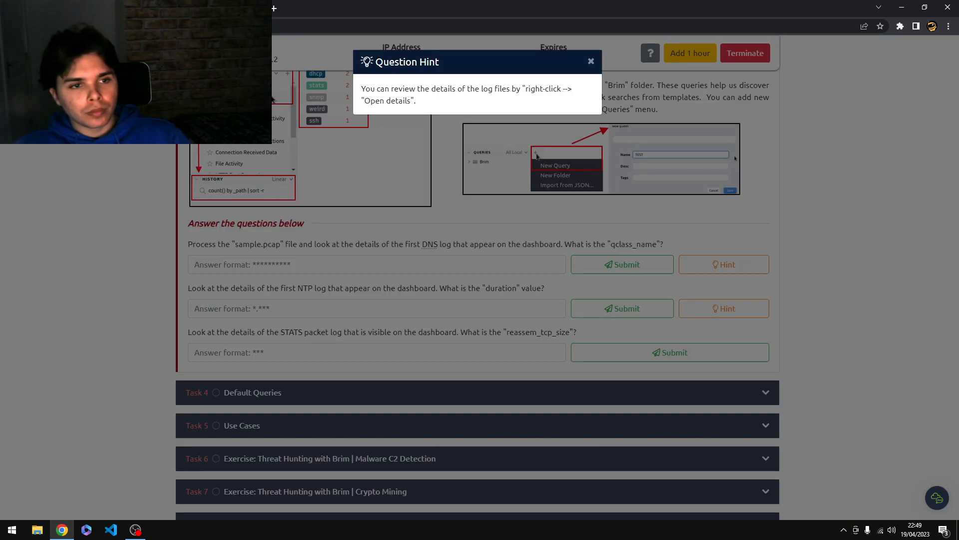
pyautogui.click(155, 145)
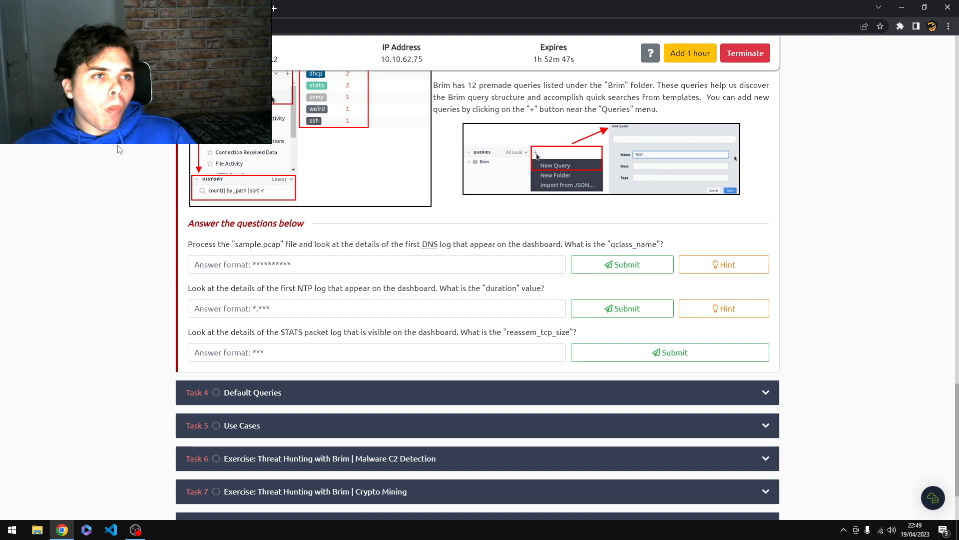
# Import sample.pcap from the Exercise-Files folder into Brim on the virtual machine
pyautogui.click(200, 8)
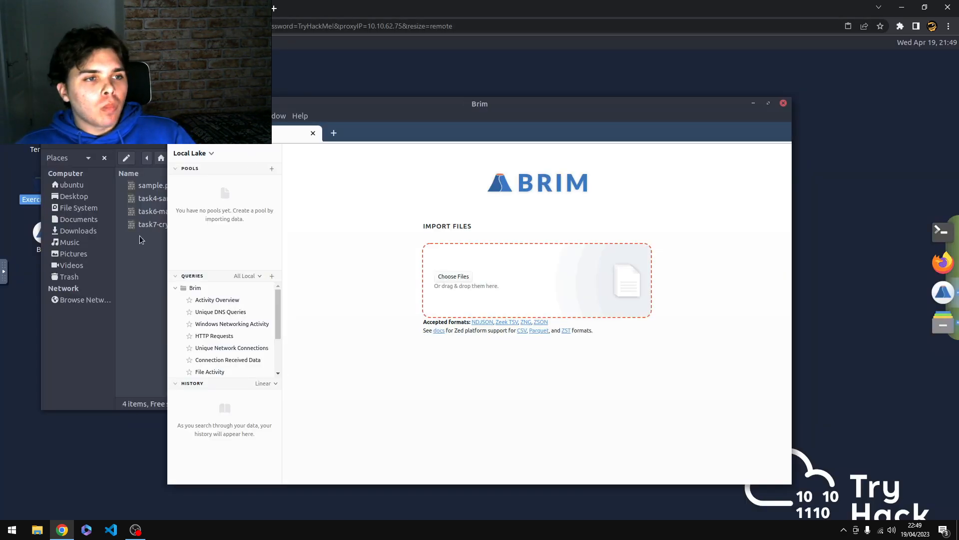
pyautogui.click(147, 234)
pyautogui.moveTo(144, 191); pyautogui.dragTo(571, 283)
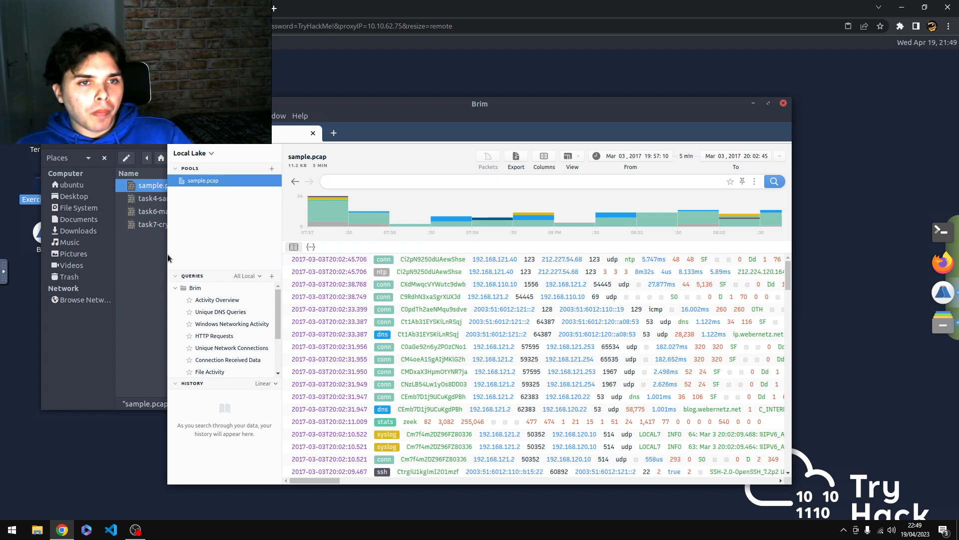
# Recheck the question on the room page, and search the sample.pcap logs in Brim for "DNS"
pyautogui.click(68, 9)
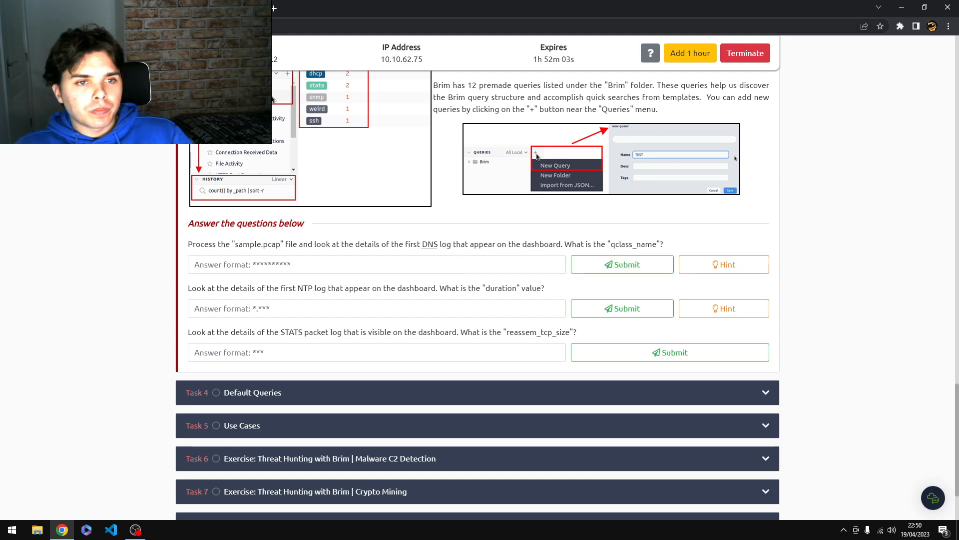
pyautogui.click(195, 8)
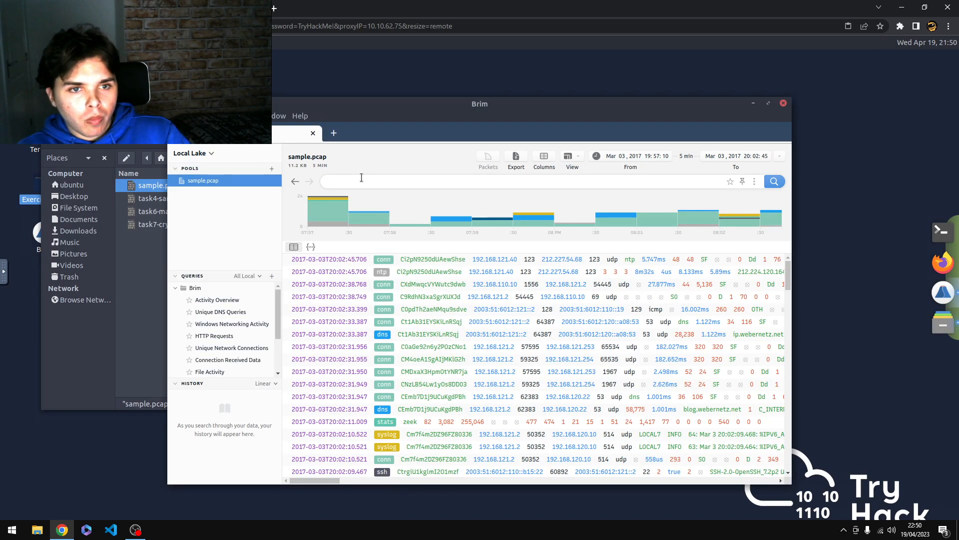
pyautogui.press('Return')
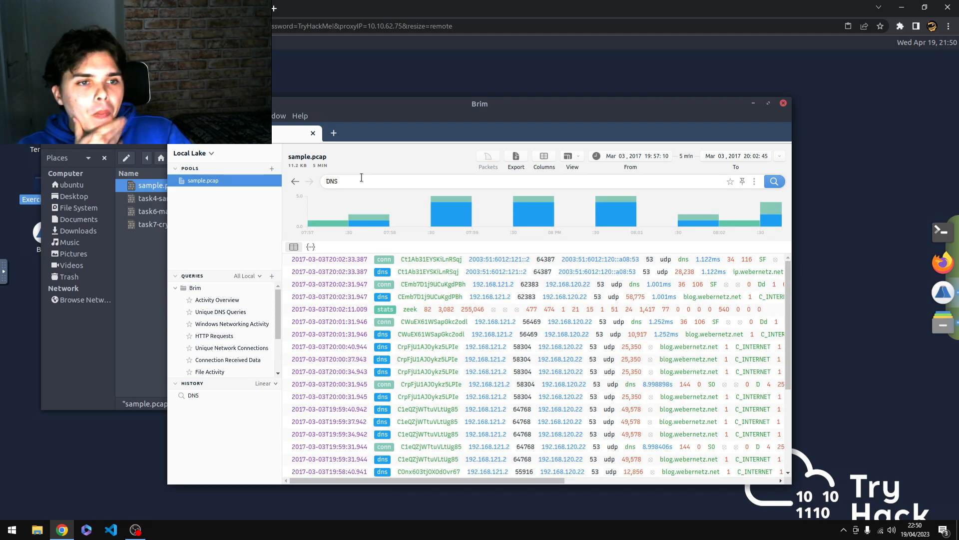
# Maximize the Brim window and open the log details of the first dns entry in the search results
pyautogui.click(70, 8)
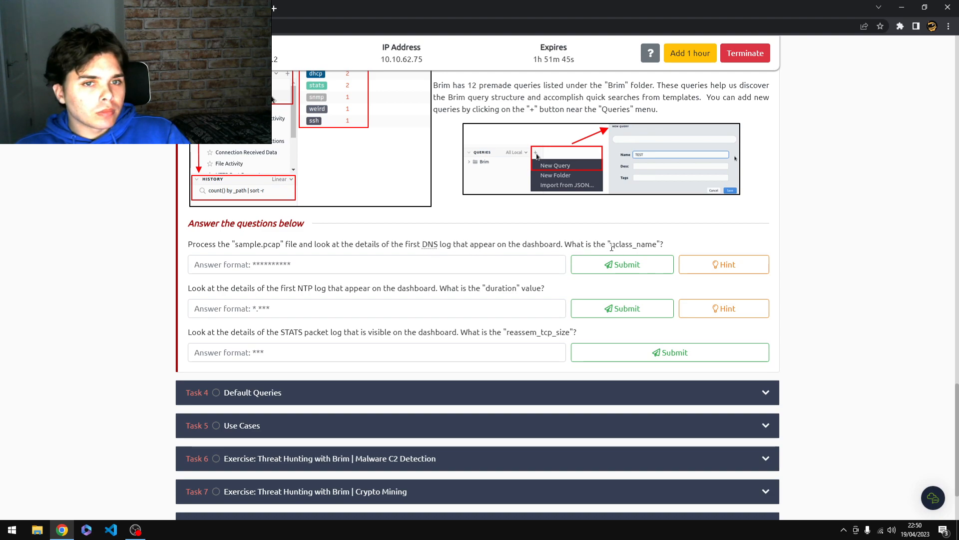
pyautogui.click(205, 8)
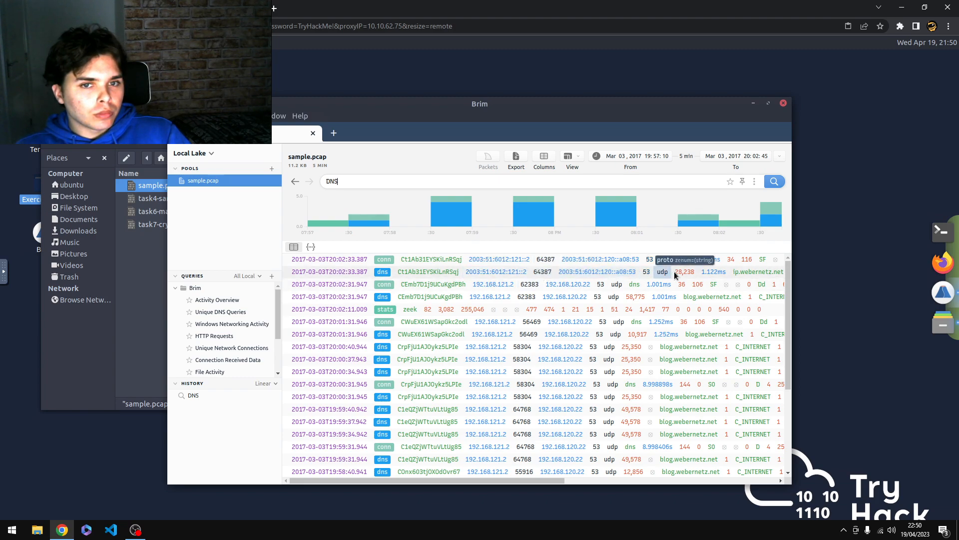
pyautogui.click(739, 272)
pyautogui.click(769, 103)
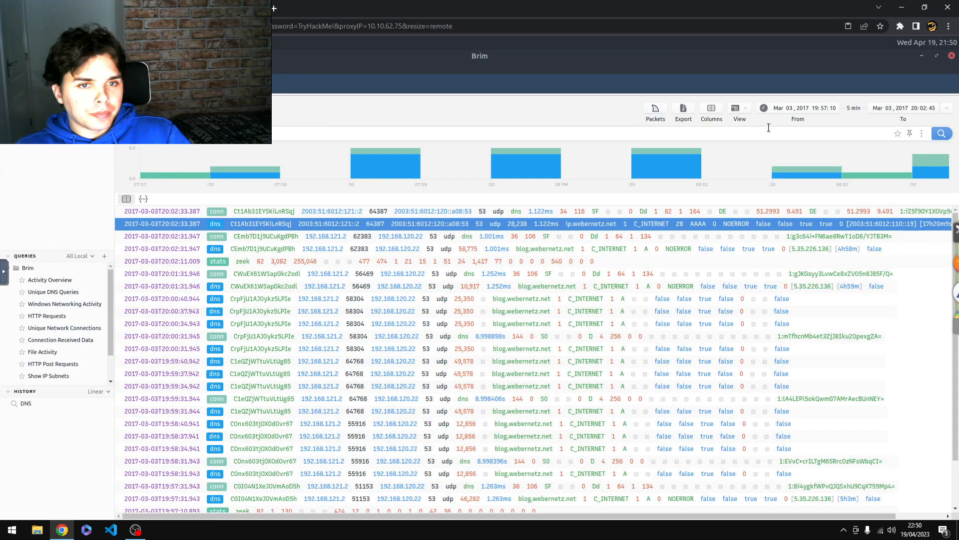
pyautogui.rightClick(199, 224)
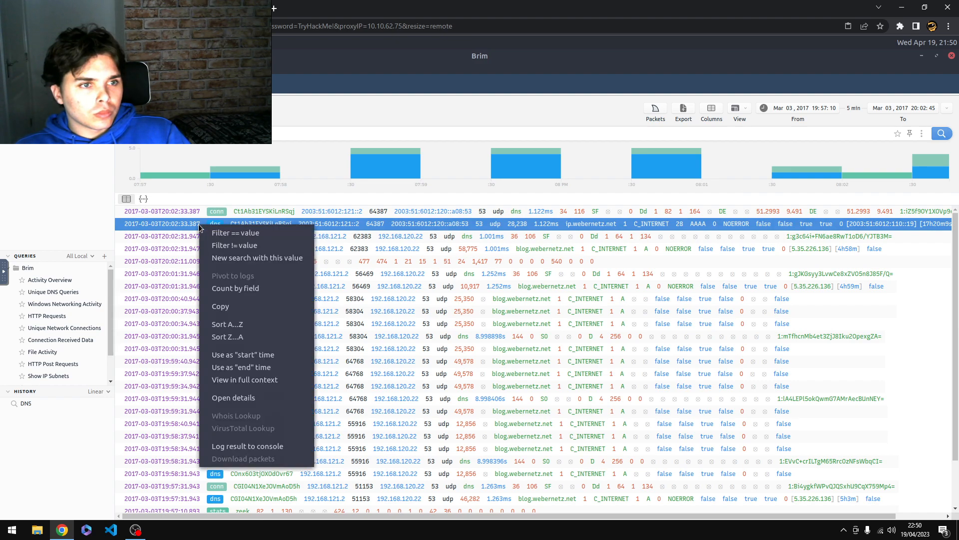
pyautogui.click(256, 398)
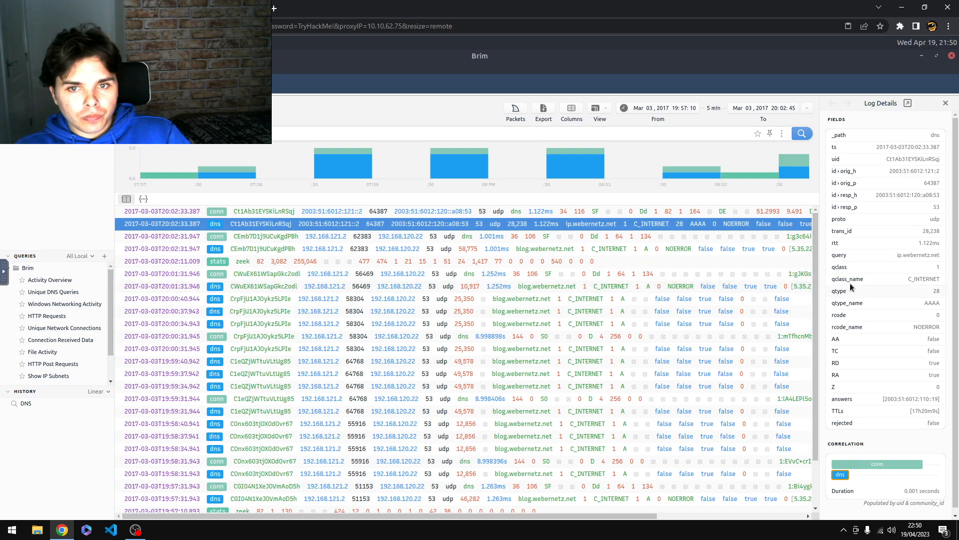
# Copy the dns log's qclass_name value and transfer it out of the virtual machine through the remote session's clipboard
pyautogui.rightClick(922, 280)
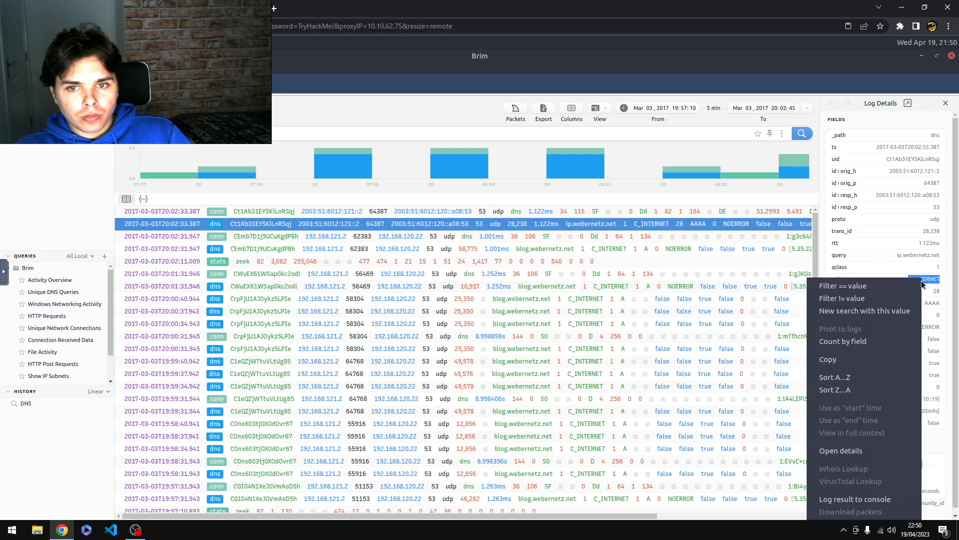
pyautogui.click(873, 360)
pyautogui.click(4, 274)
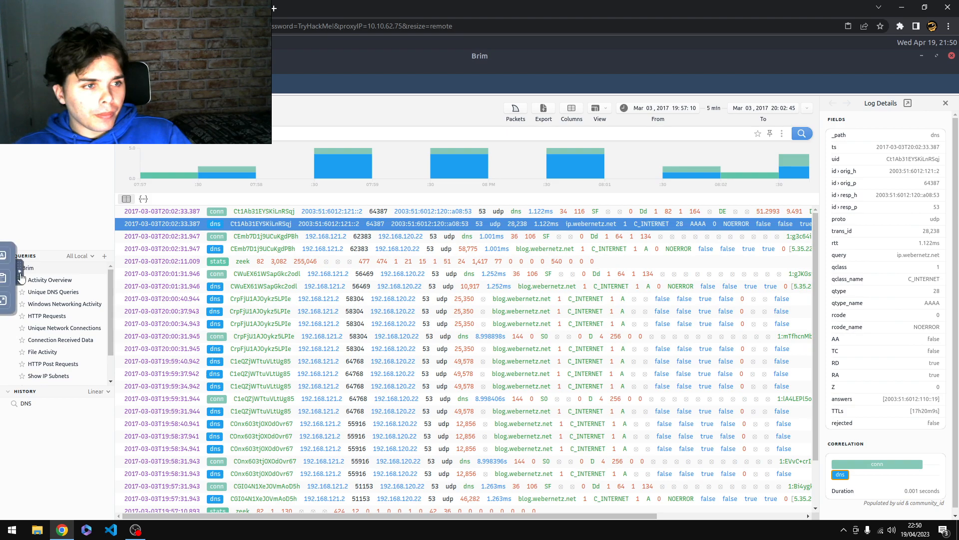
pyautogui.click(11, 278)
pyautogui.hotkey('ctrl', 'a')
pyautogui.hotkey('ctrl', 'c')
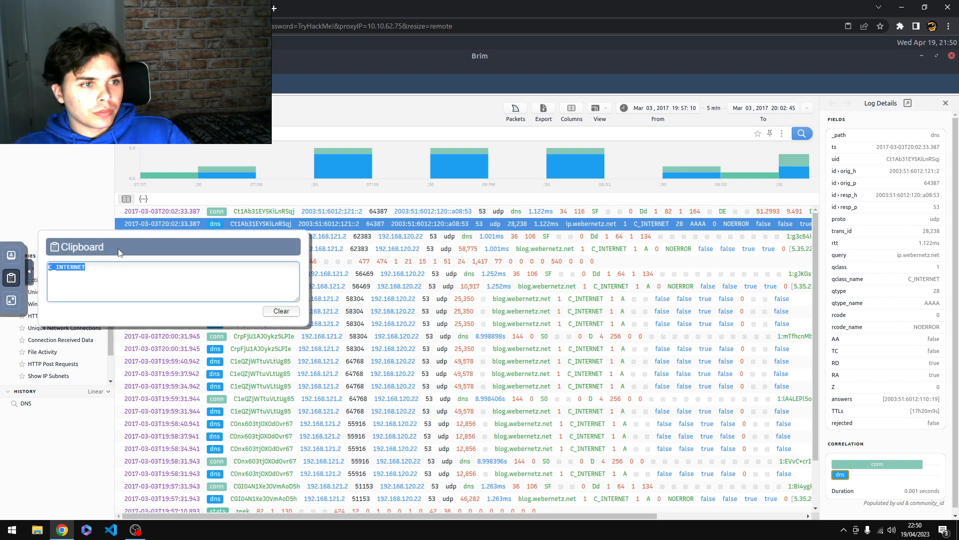
# Submit C_INTERNET as the answer to the "qclass_name" question in Task 3
pyautogui.click(65, 9)
pyautogui.click(277, 261)
pyautogui.hotkey('ctrl', 'v')
pyautogui.click(638, 270)
# Have the second Task 3 question, about the first NTP log's "duration" value, read aloud
pyautogui.tripleClick(361, 289)
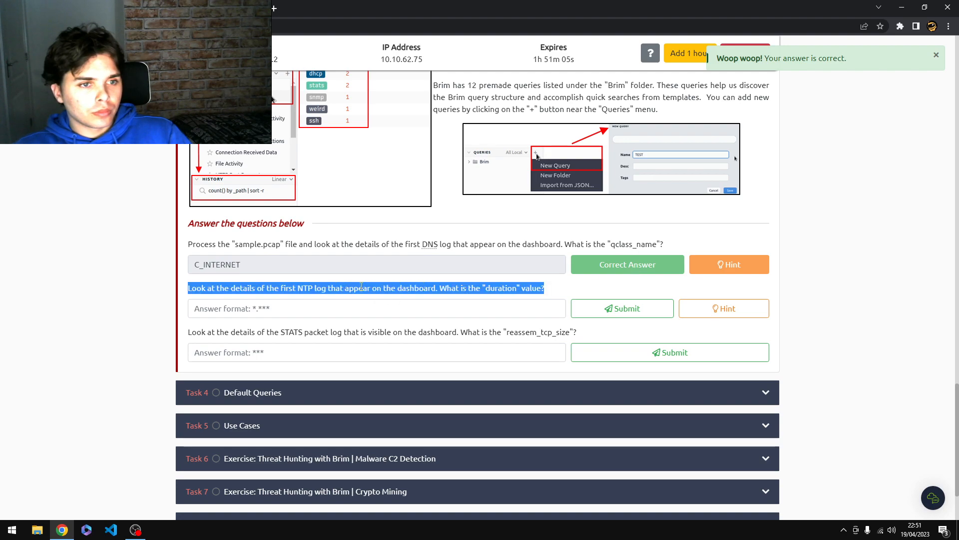
pyautogui.rightClick(360, 289)
pyautogui.click(400, 368)
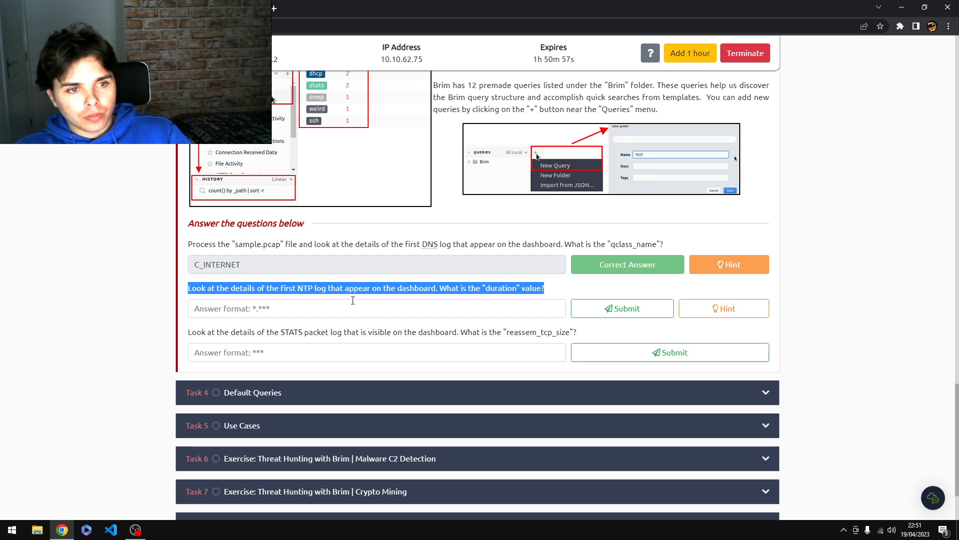
# Replace the search on the sample.pcap logs in Brim with "NTP" and run it
pyautogui.click(205, 8)
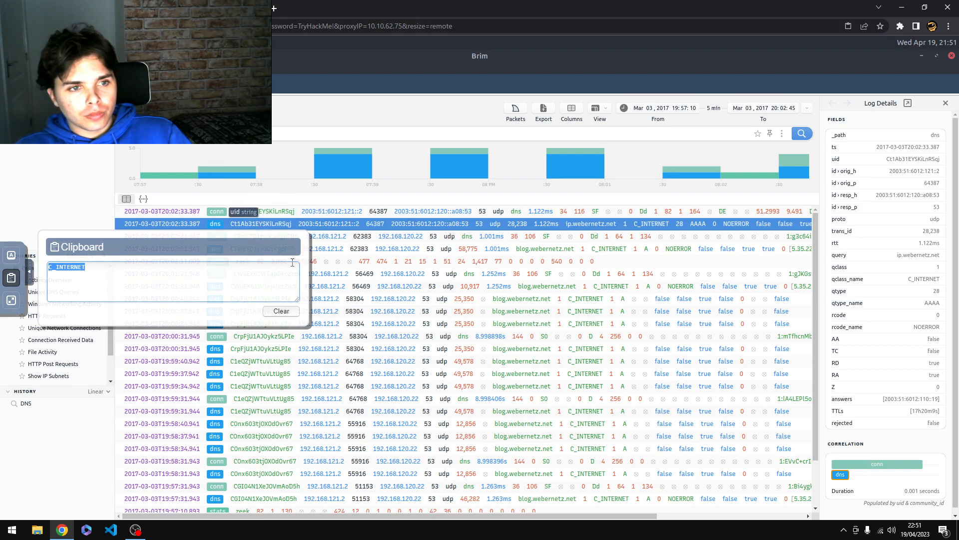
pyautogui.click(196, 134)
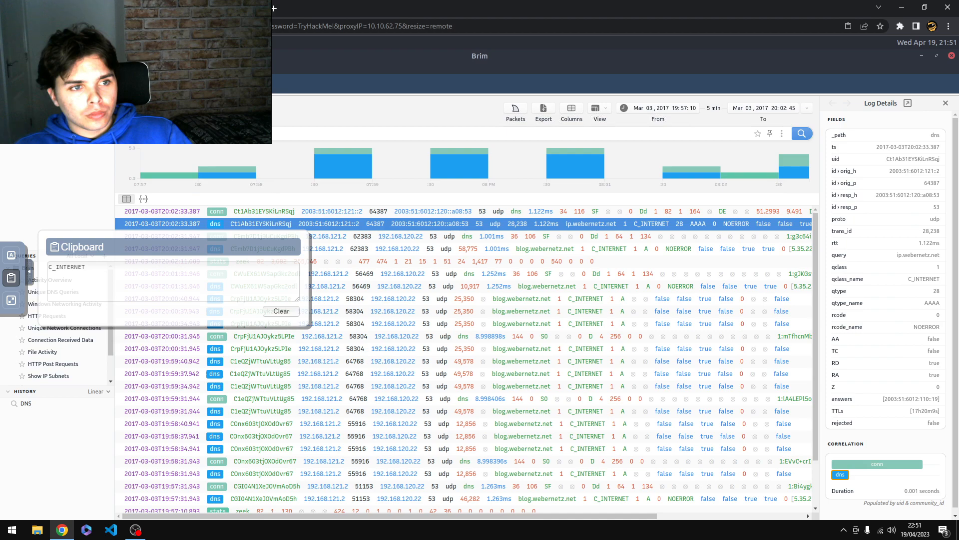
pyautogui.hotkey('ctrl', 'a')
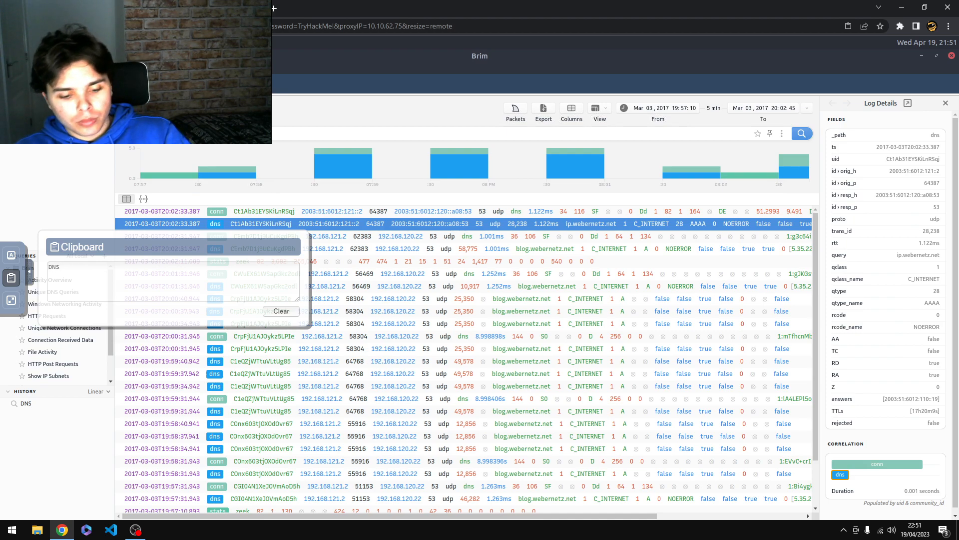
pyautogui.write('NTP')
pyautogui.press('Return')
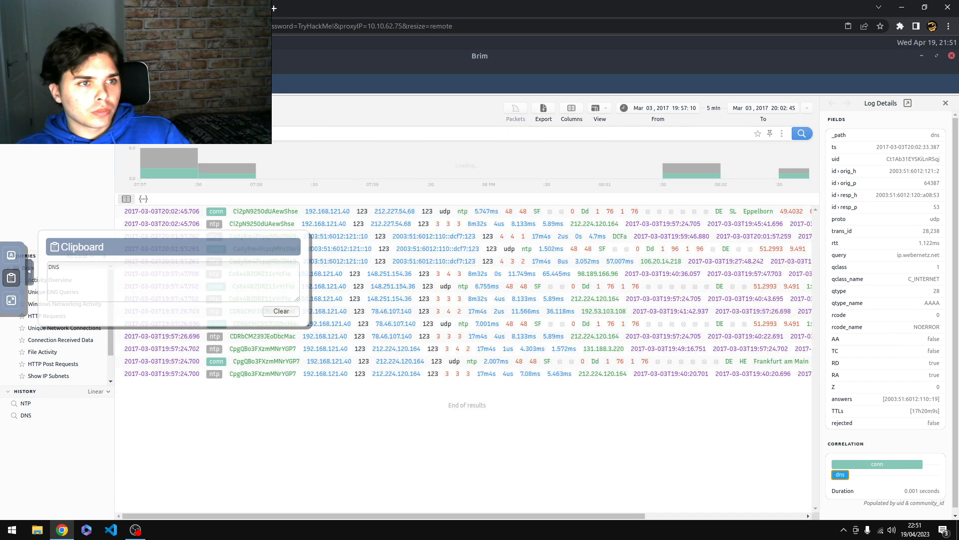
# Recheck the duration question, and open the log details of the first ntp entry in the search results
pyautogui.click(75, 8)
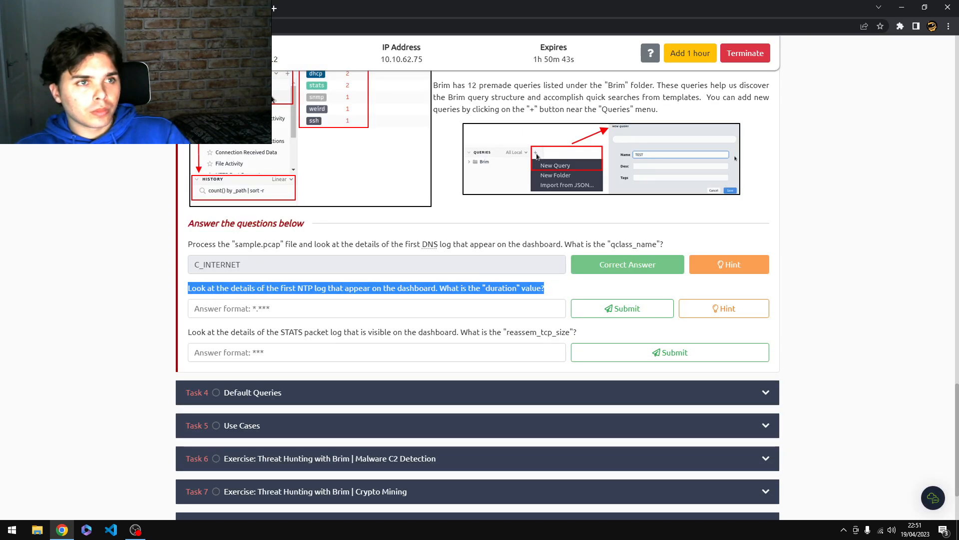
pyautogui.click(200, 9)
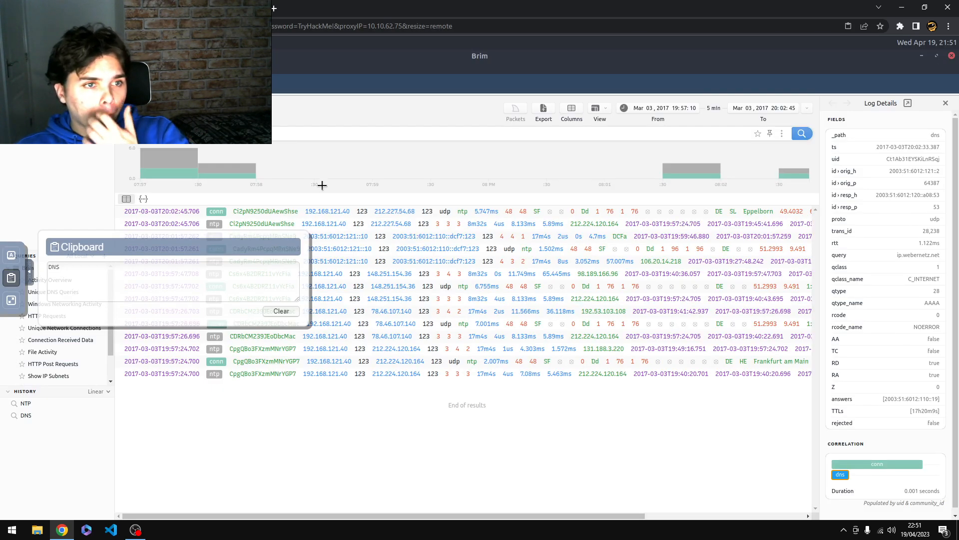
pyautogui.rightClick(303, 222)
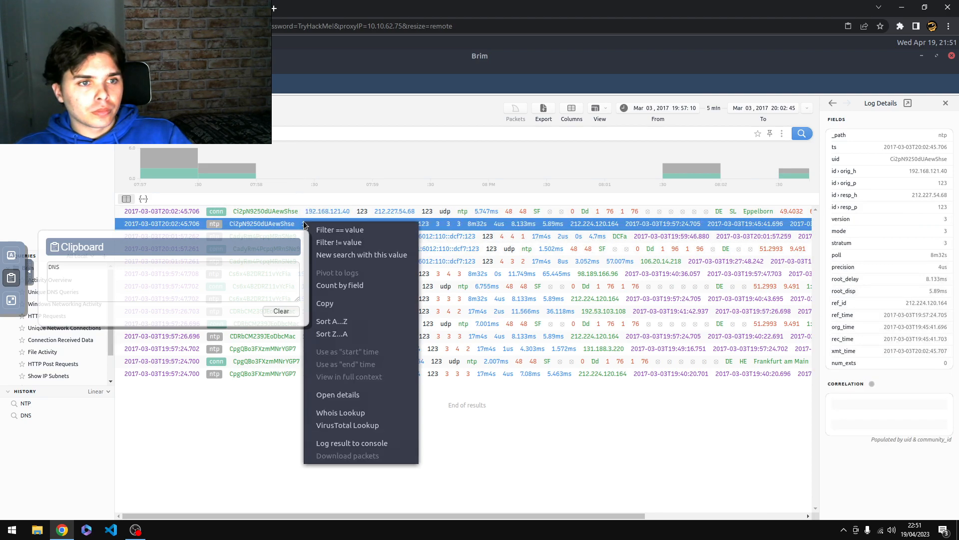
pyautogui.click(365, 395)
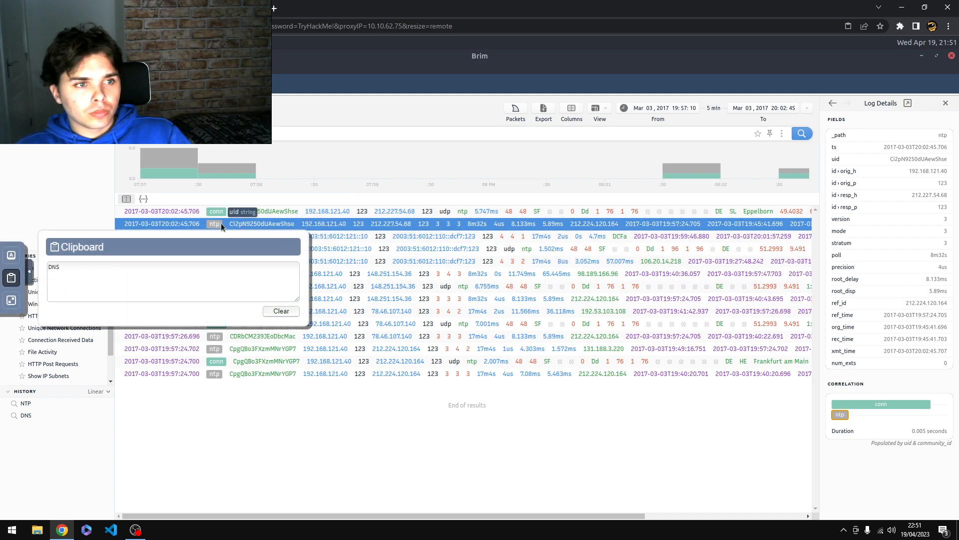
pyautogui.rightClick(197, 223)
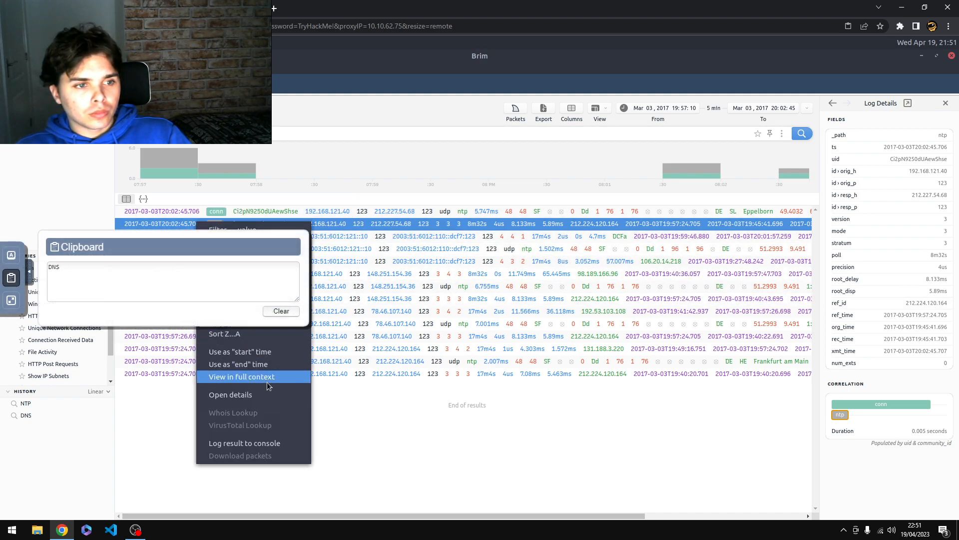
pyautogui.click(267, 395)
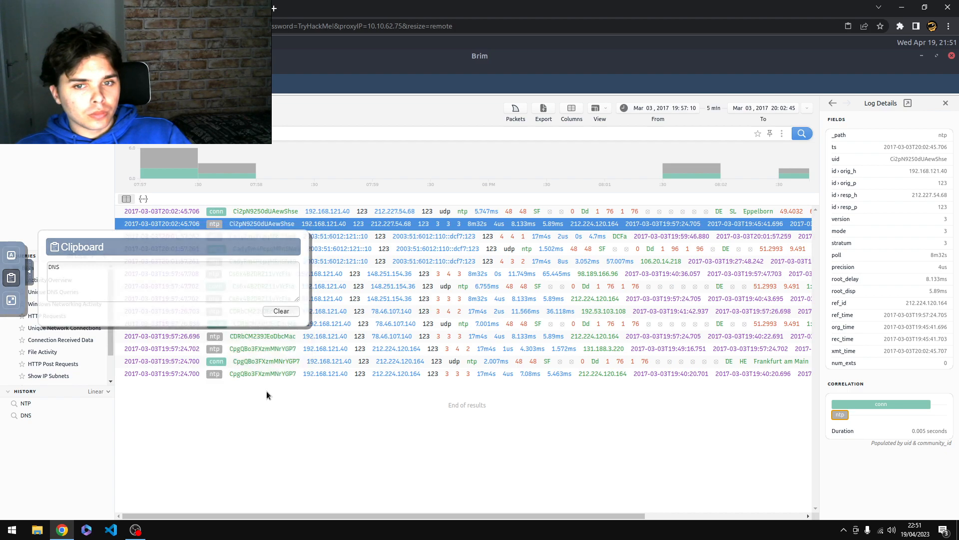
# Hide the remote clipboard, reread the duration question and examine the ntp log's fields and correlation for a duration value
pyautogui.click(29, 272)
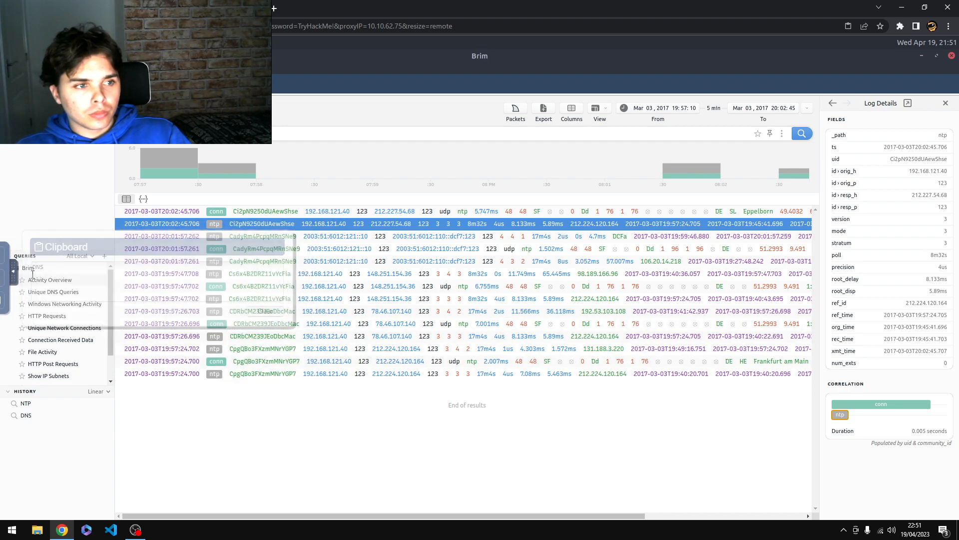
pyautogui.click(80, 8)
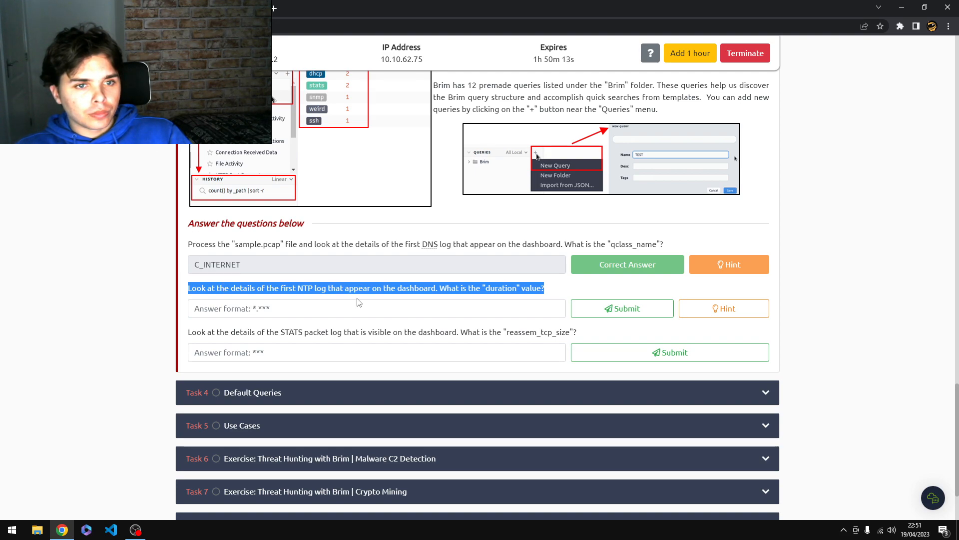
pyautogui.hotkey('ctrl', 'Tab')
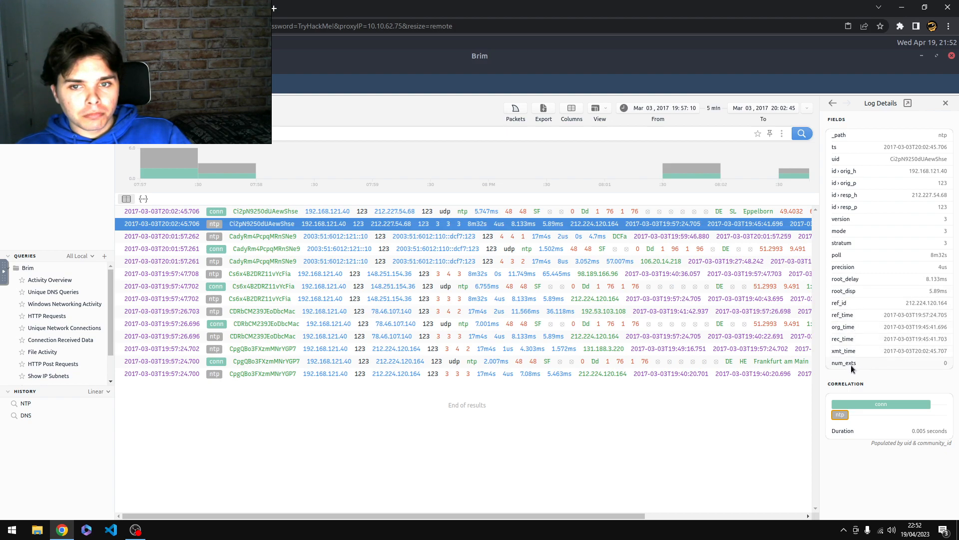
pyautogui.moveTo(883, 407)
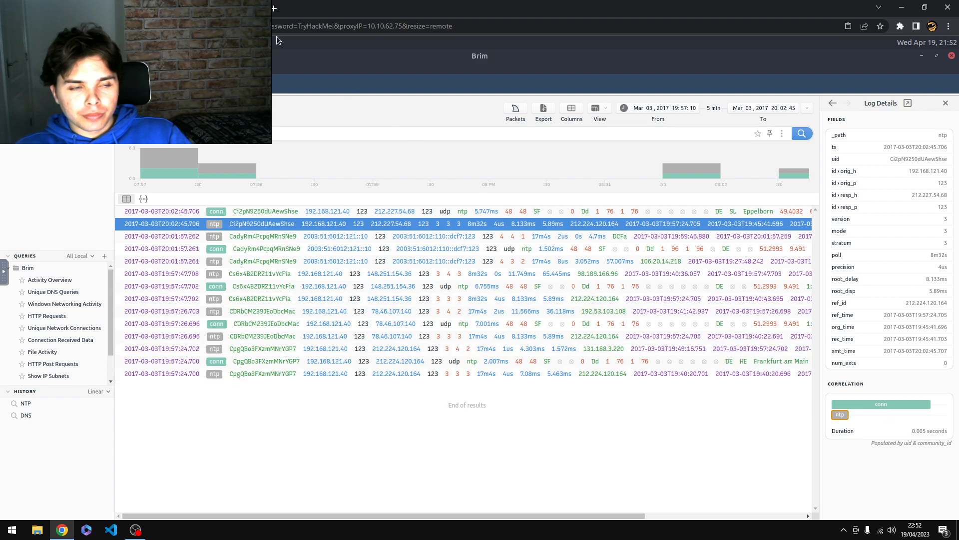
# Submit "0.005" as the answer to the Task 3 question about the first NTP log's "duration" value
pyautogui.click(85, 8)
pyautogui.click(279, 308)
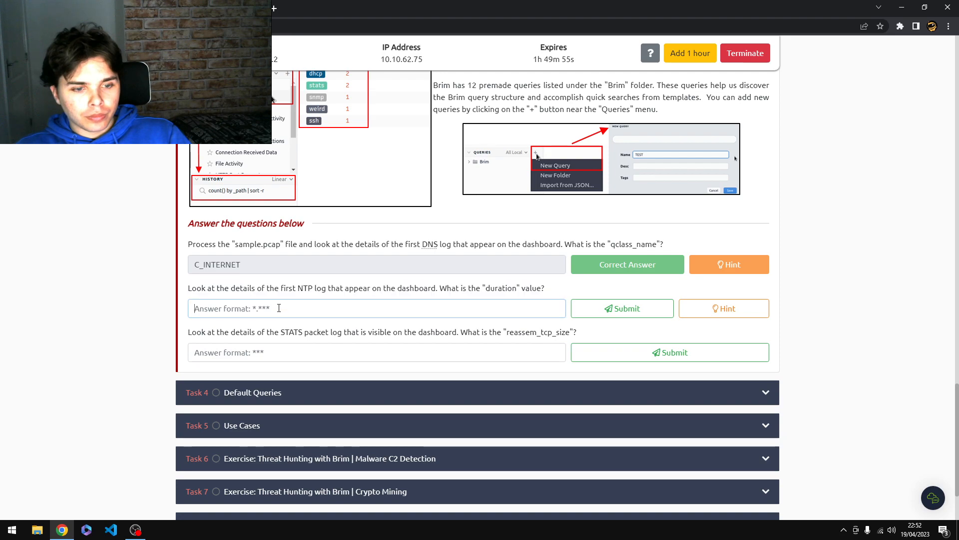
pyautogui.write('0.005')
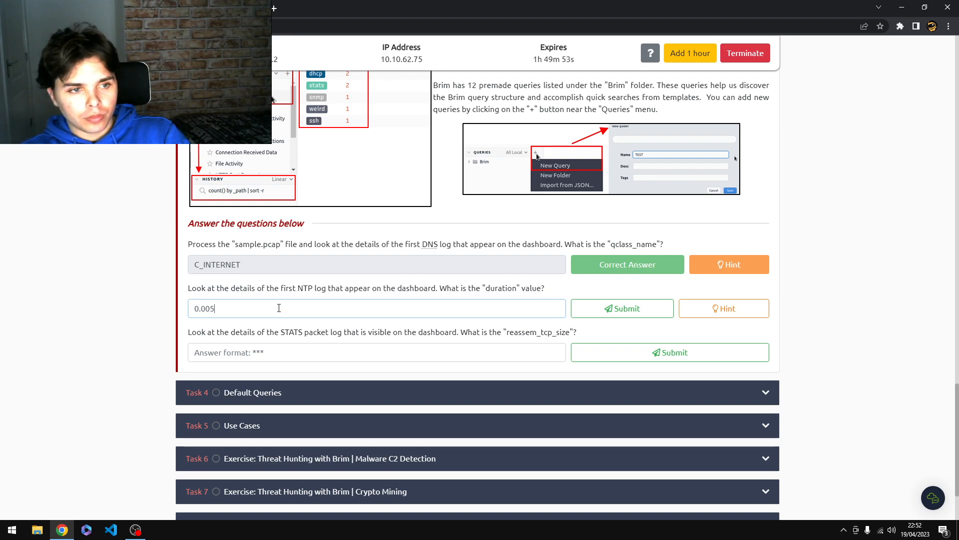
pyautogui.press('Return')
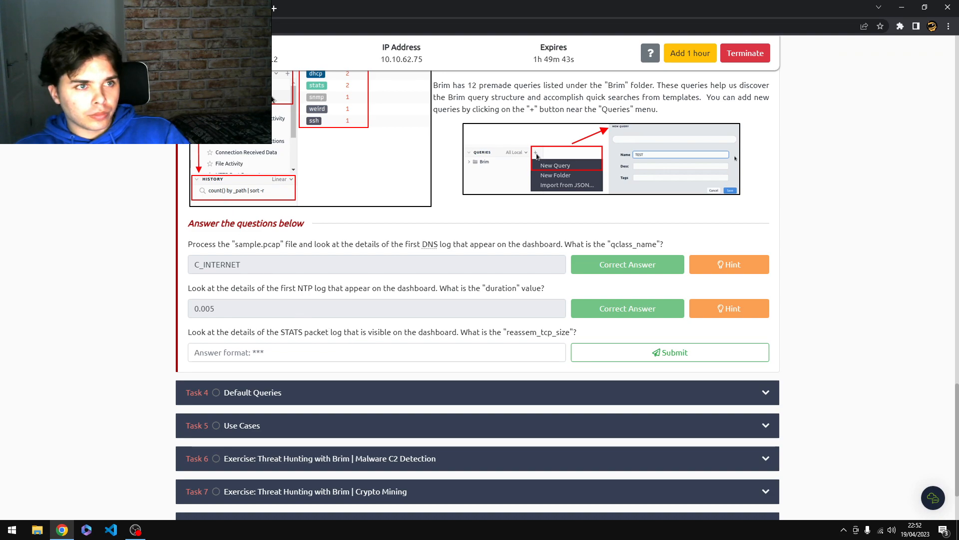
# Restore the maximized Brim window to a smaller size and read the third question about the STATS log's "reassem_tcp_size"
pyautogui.click(200, 8)
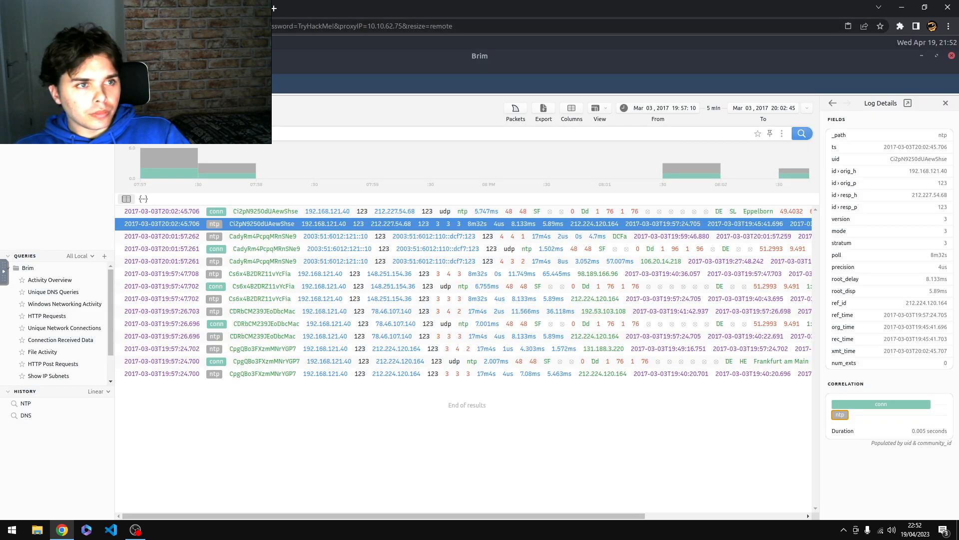
pyautogui.click(937, 56)
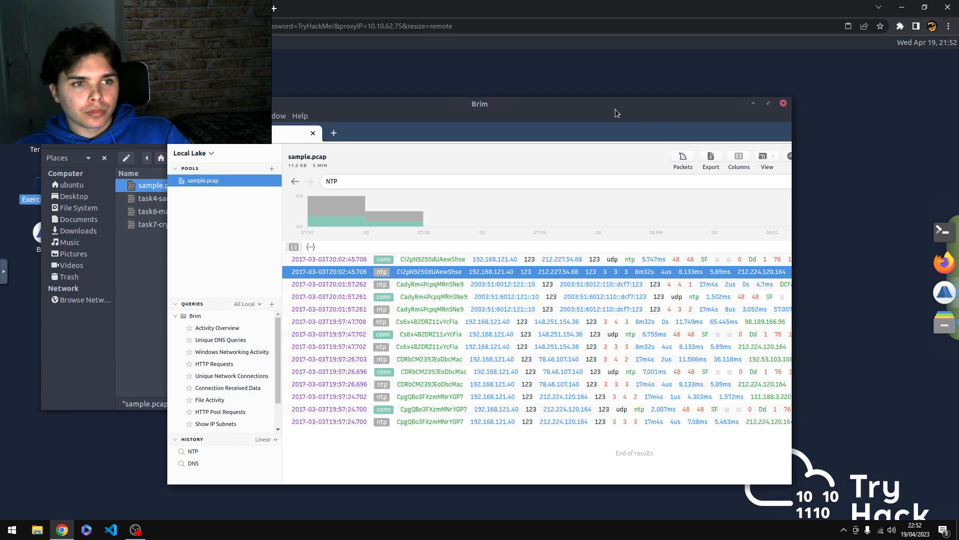
pyautogui.click(128, 244)
pyautogui.click(75, 8)
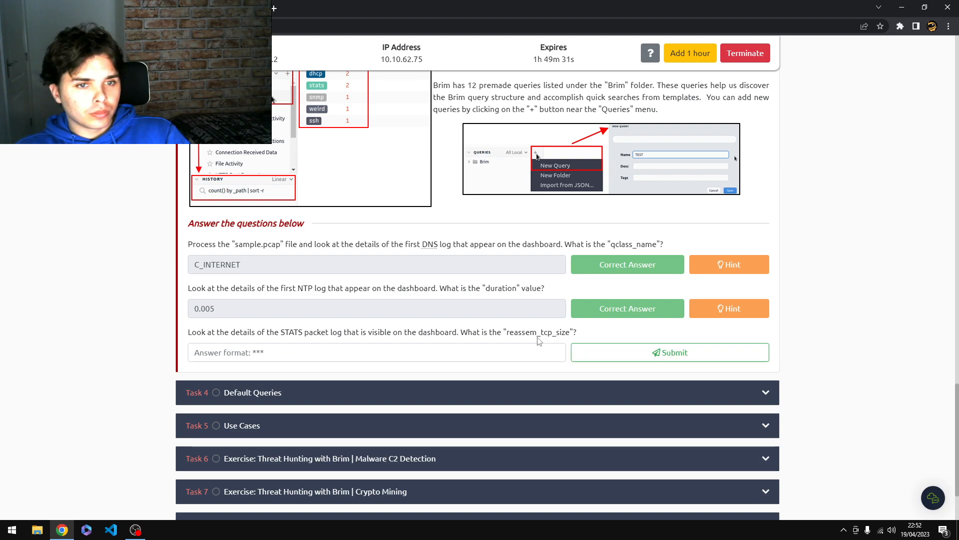
pyautogui.moveTo(509, 331); pyautogui.dragTo(572, 332)
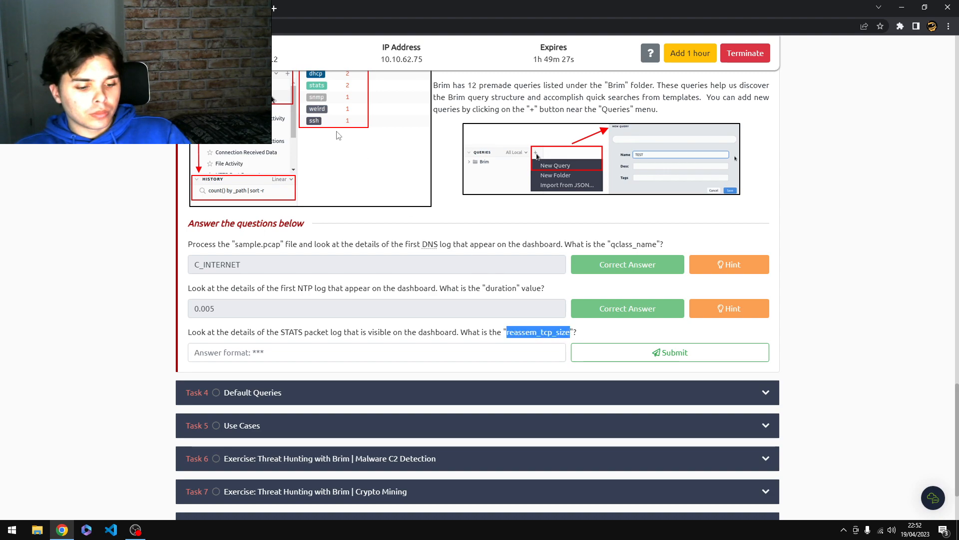
# Select the current search text in Brim and open the virtual machine's remote clipboard for editing
pyautogui.click(240, 8)
pyautogui.click(574, 184)
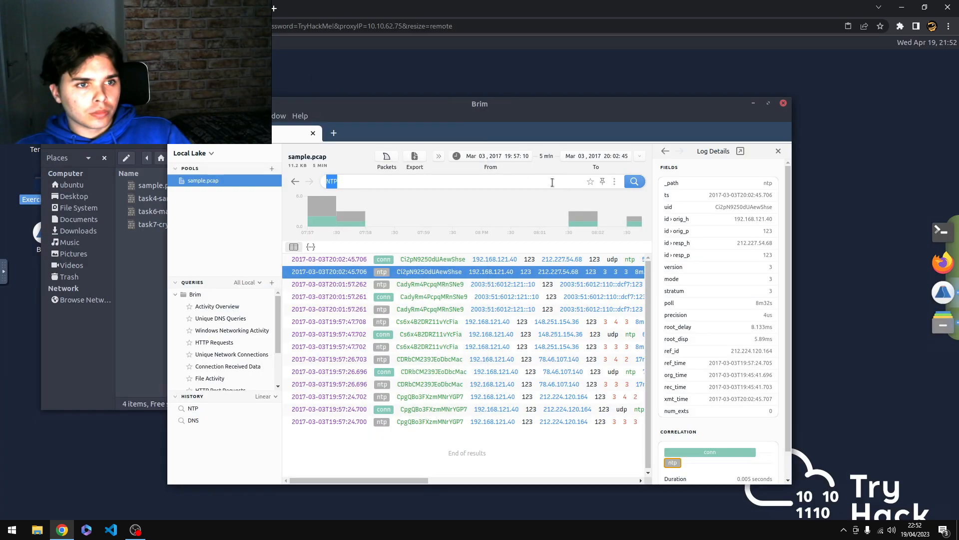
pyautogui.click(3, 272)
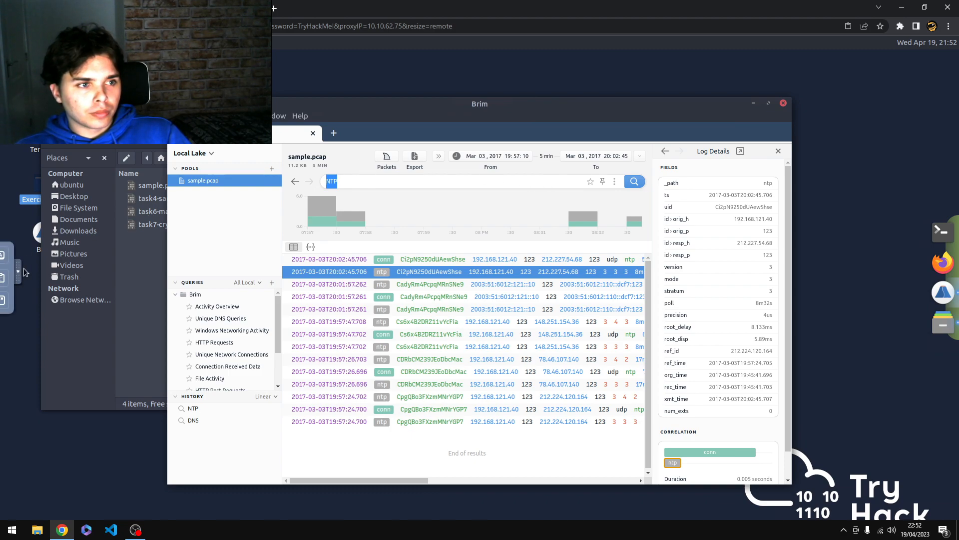
pyautogui.click(11, 278)
pyautogui.click(103, 280)
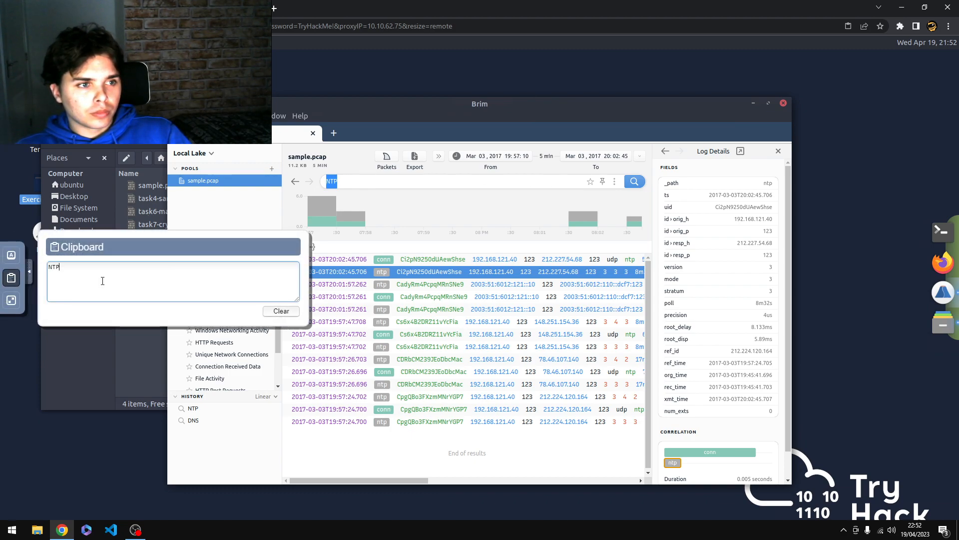
pyautogui.doubleClick(104, 265)
# Copy "reassem_tcp_size" from the third question and put it in the remote clipboard in place of its old text
pyautogui.click(110, 26)
pyautogui.click(75, 8)
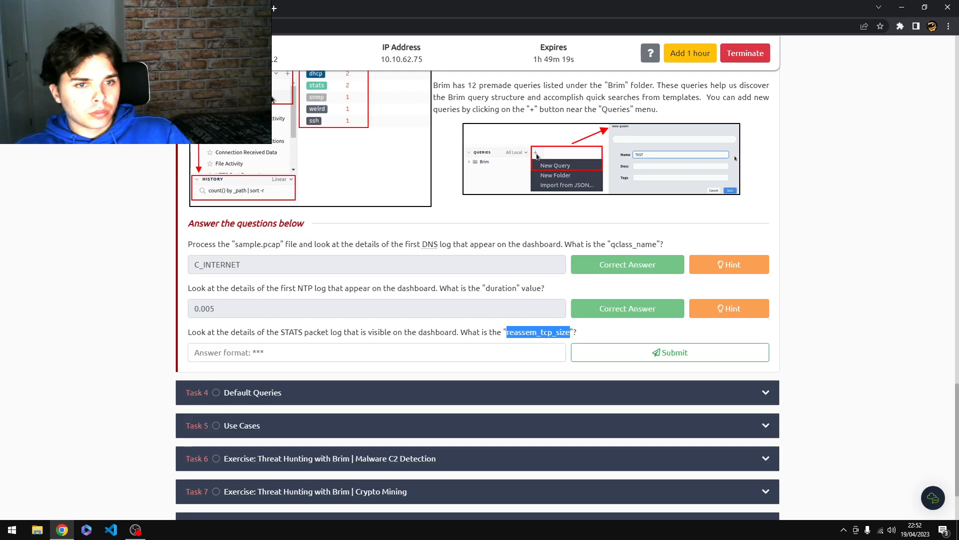
pyautogui.click(530, 338)
pyautogui.moveTo(509, 333); pyautogui.dragTo(570, 333)
pyautogui.hotkey('ctrl', 'c')
pyautogui.click(200, 8)
pyautogui.doubleClick(130, 275)
pyautogui.hotkey('ctrl', 'v')
pyautogui.hotkey('ctrl', 'a')
pyautogui.hotkey('ctrl', 'c')
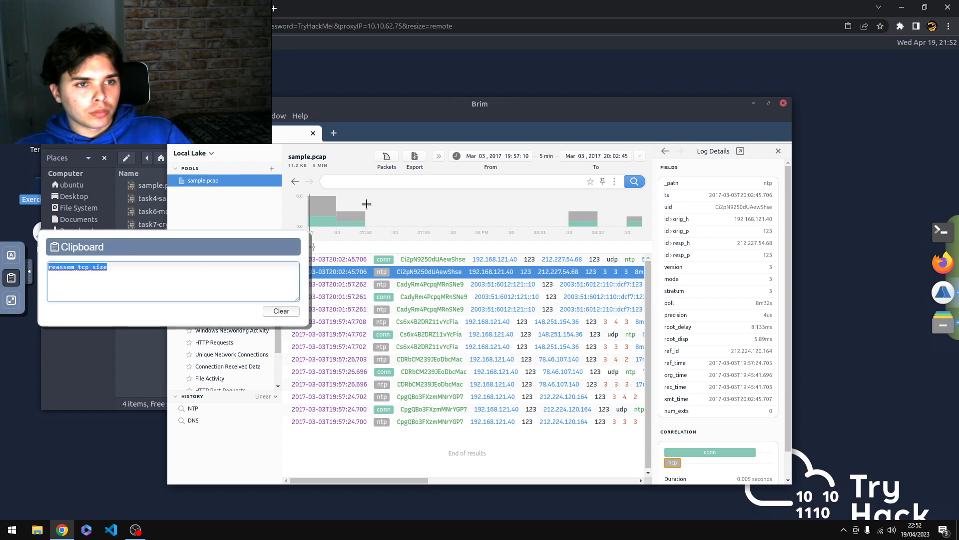
# Search the sample.pcap logs in Brim for "reassem_tcp_size" using the copied term
pyautogui.click(384, 182)
pyautogui.hotkey('ctrl', 'v')
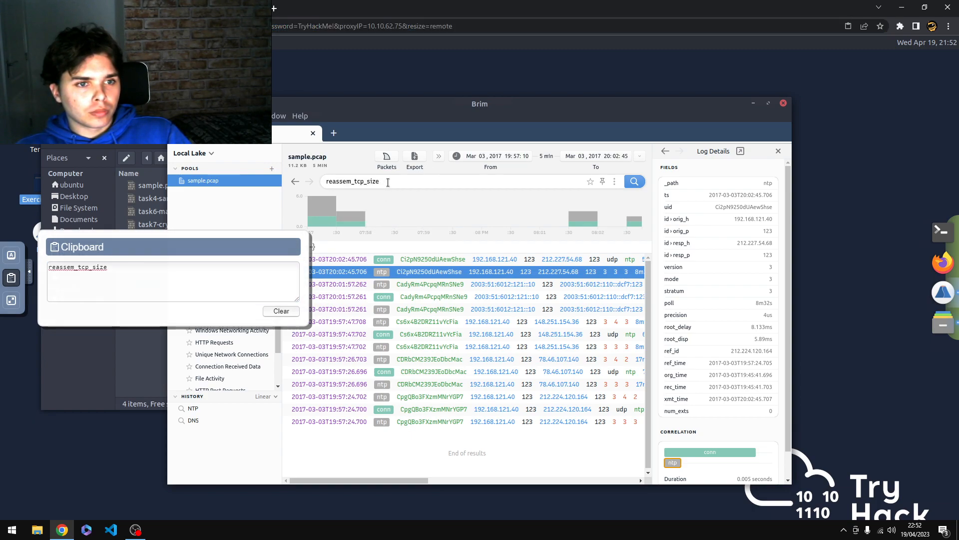
pyautogui.press('Return')
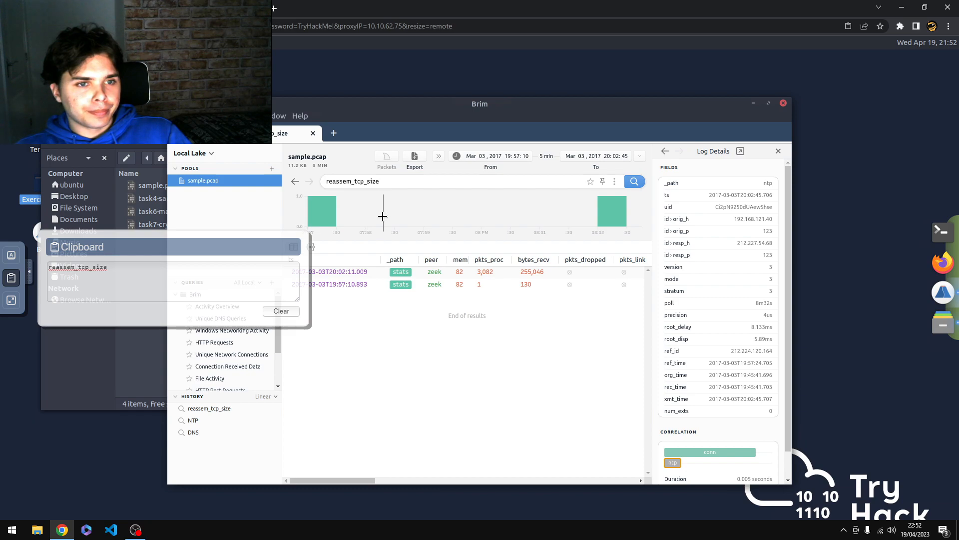
# Recheck the third question, maximize Brim and open the log details of the first stats entry
pyautogui.click(85, 9)
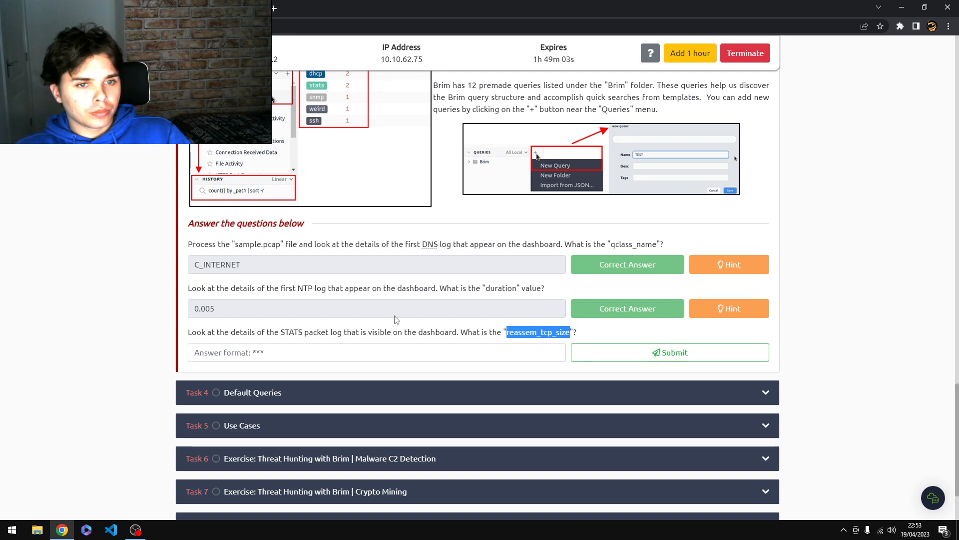
pyautogui.click(204, 8)
pyautogui.click(769, 103)
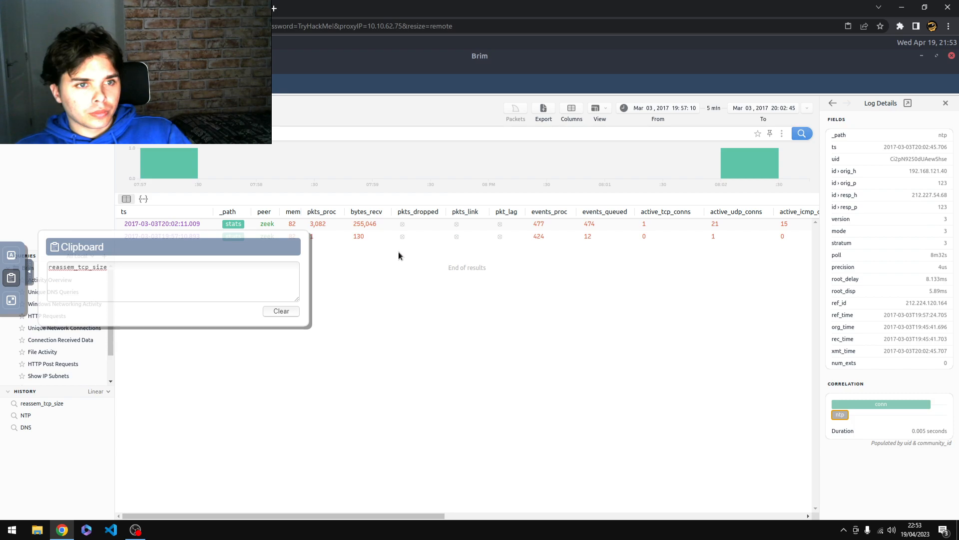
pyautogui.click(368, 226)
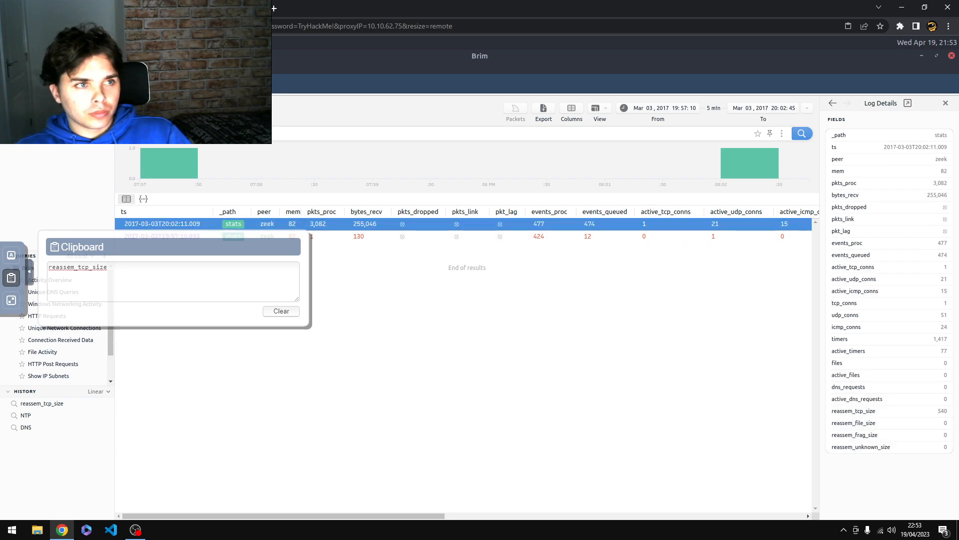
# Submit "255" as the answer to the third Task 3 question about "reassem_tcp_size"
pyautogui.hotkey('ctrl', 'Tab')
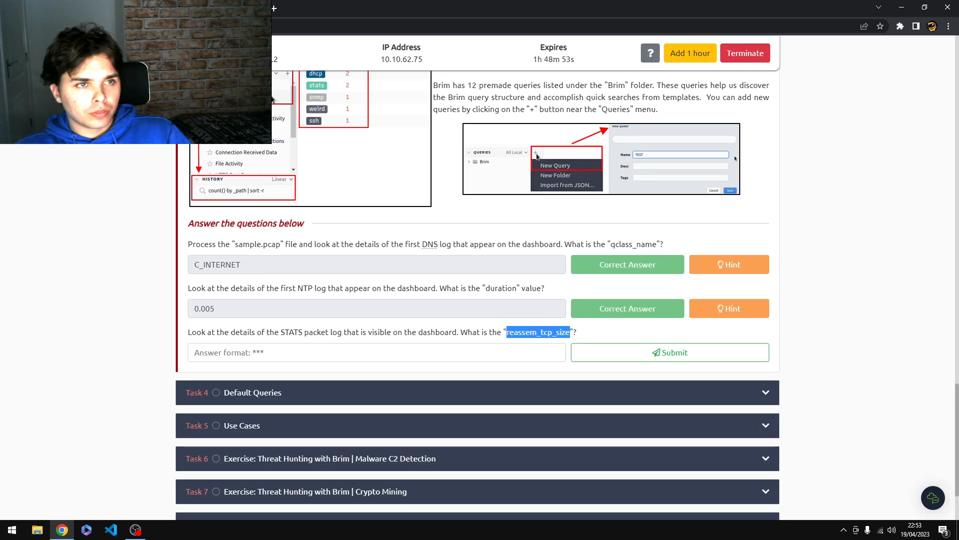
pyautogui.hotkey('ctrl', 'shift', 'Tab')
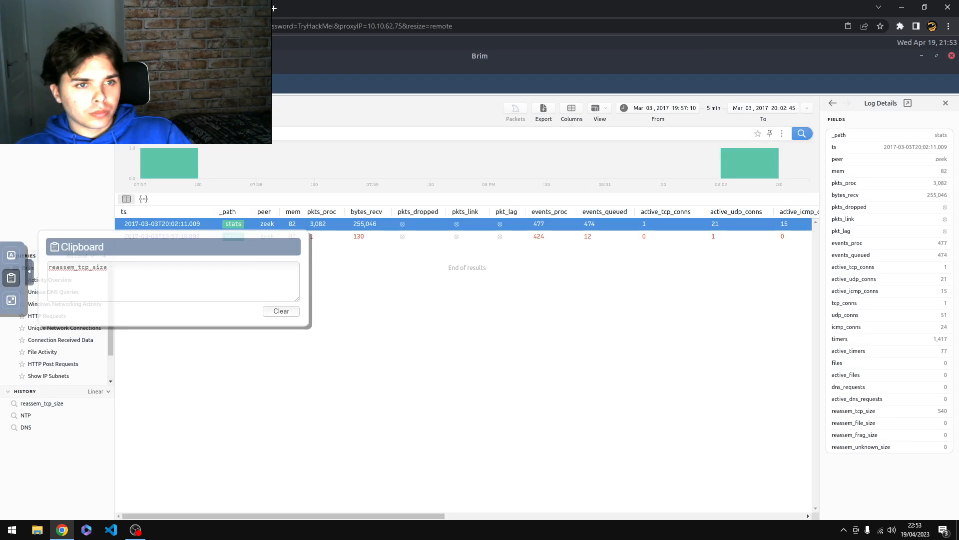
pyautogui.hotkey('ctrl', 'Tab')
pyautogui.click(331, 352)
pyautogui.write('255')
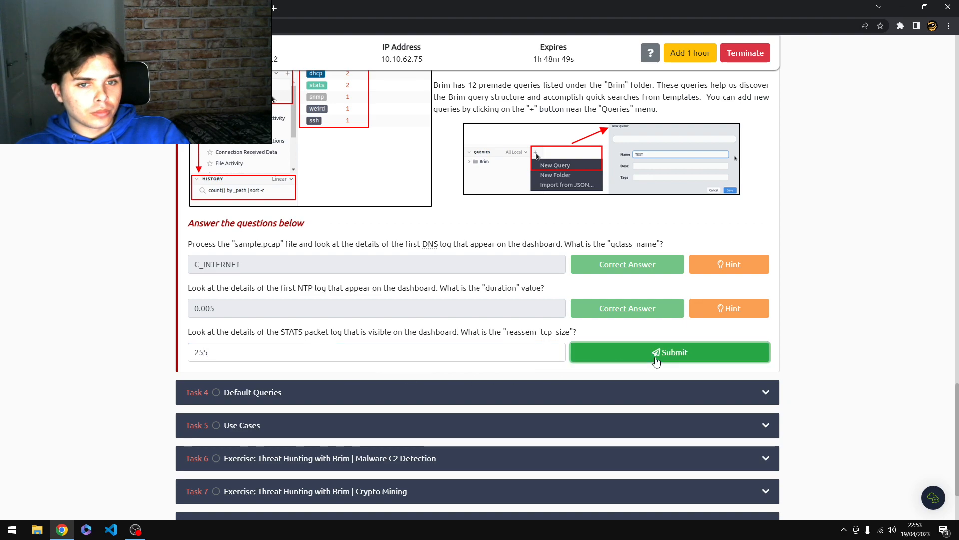
pyautogui.click(656, 355)
# Compare the wording of the third question with the fields in the stats entry's log details
pyautogui.hotkey('ctrl', 'shift', 'Tab')
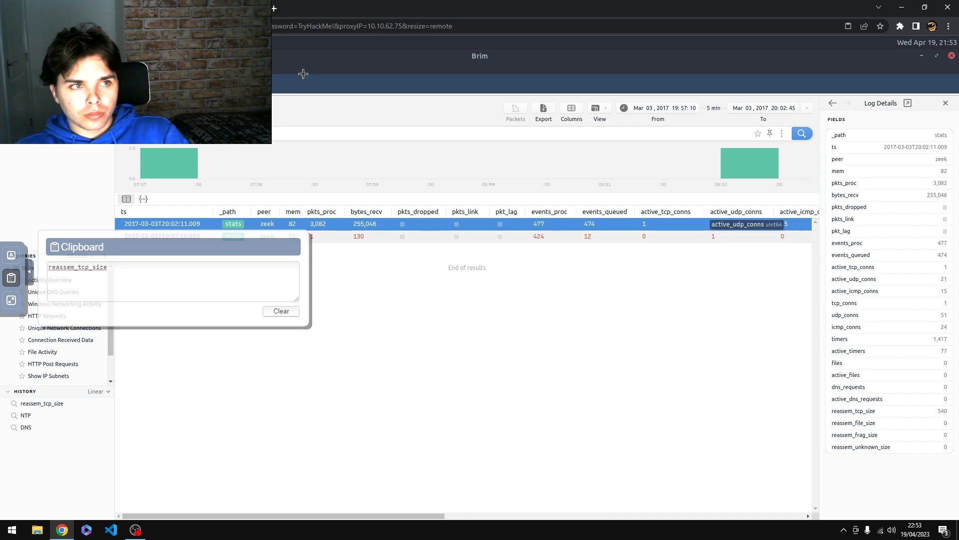
pyautogui.click(95, 9)
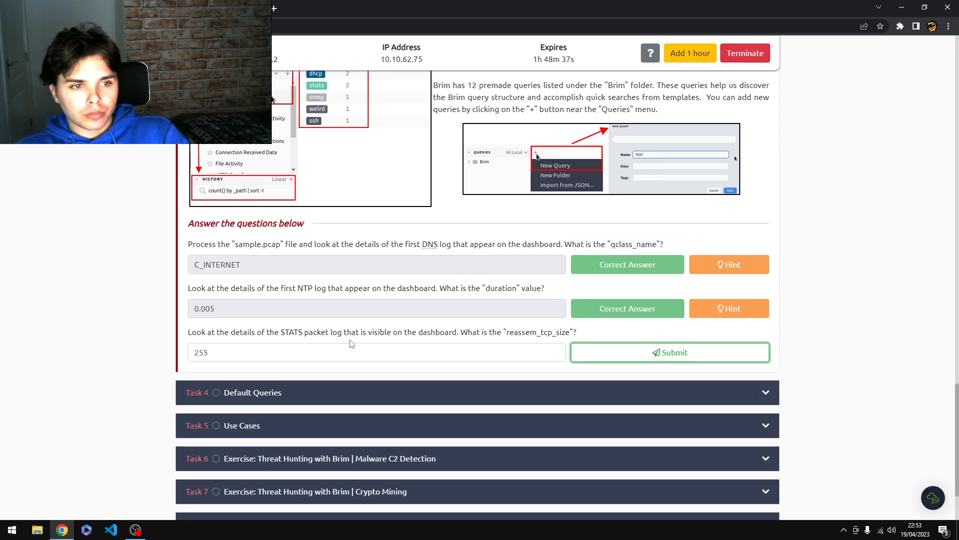
pyautogui.click(200, 9)
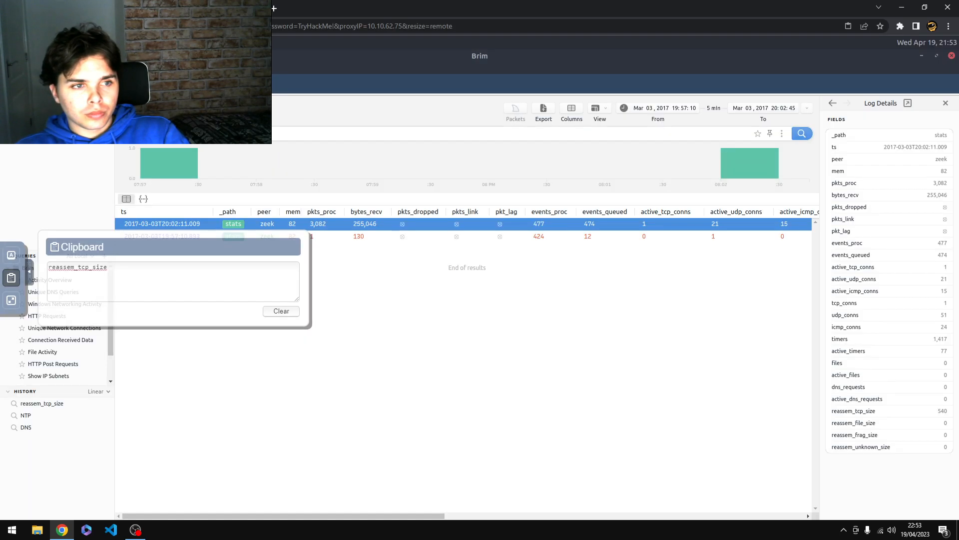
pyautogui.click(95, 8)
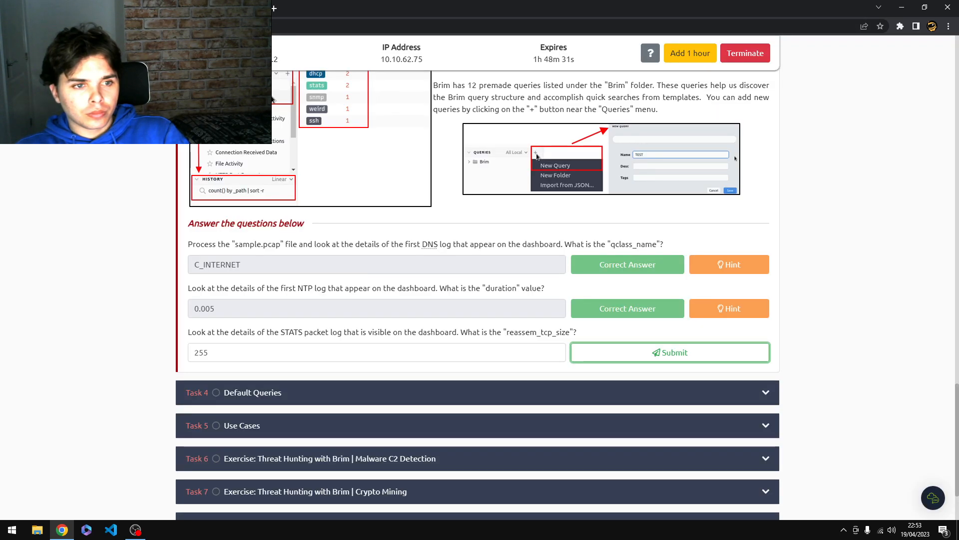
pyautogui.click(200, 8)
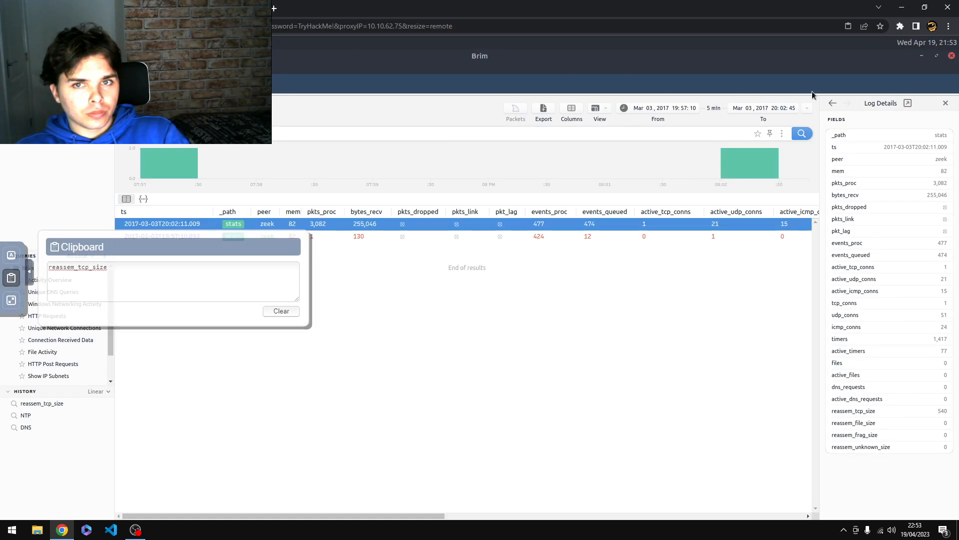
# Reduce the maximized Brim window and shift the Exercise-Files file manager window behind it
pyautogui.click(937, 58)
pyautogui.click(90, 122)
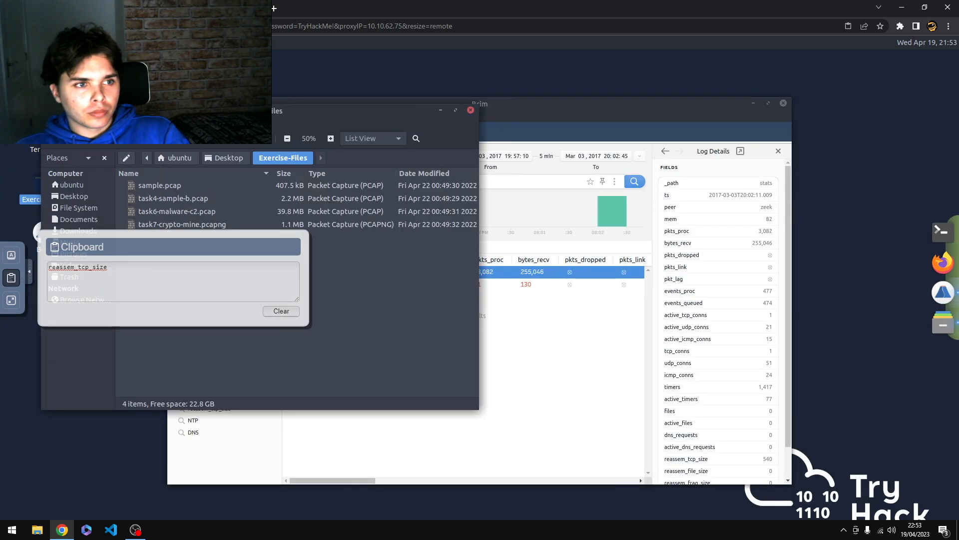
pyautogui.moveTo(132, 111); pyautogui.dragTo(199, 114)
pyautogui.click(75, 8)
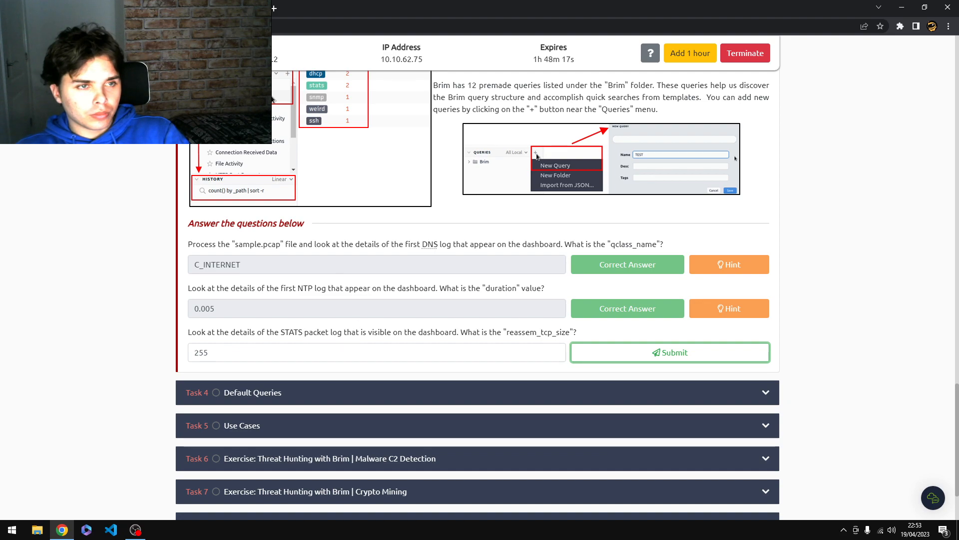
pyautogui.click(200, 8)
pyautogui.click(618, 110)
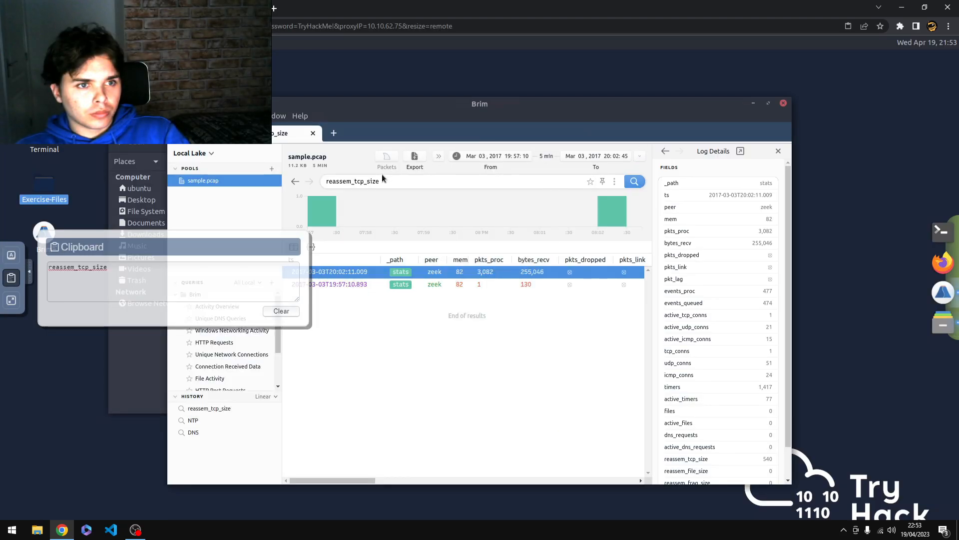
# Replace the search on the sample.pcap logs with "STATS" and run it
pyautogui.moveTo(404, 181); pyautogui.dragTo(309, 180)
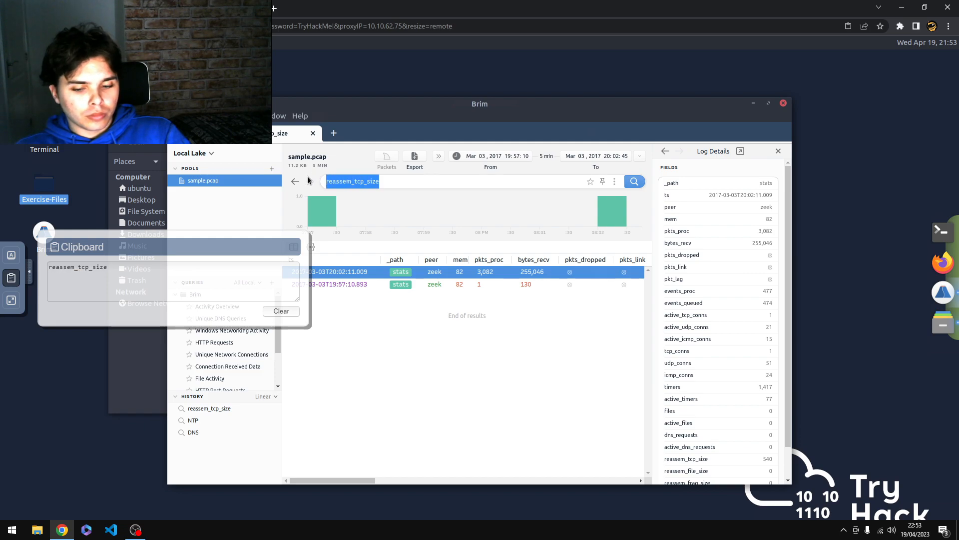
pyautogui.write('STATS')
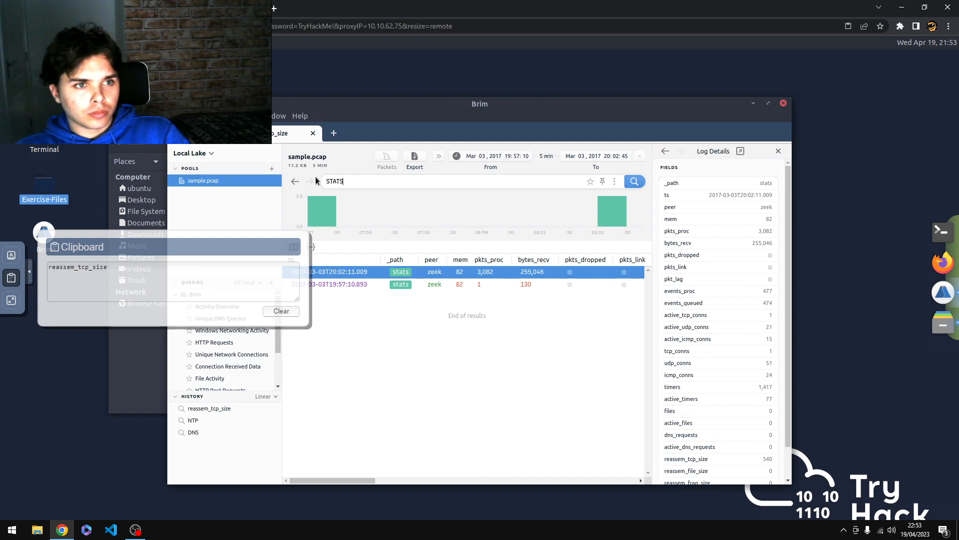
pyautogui.press('Return')
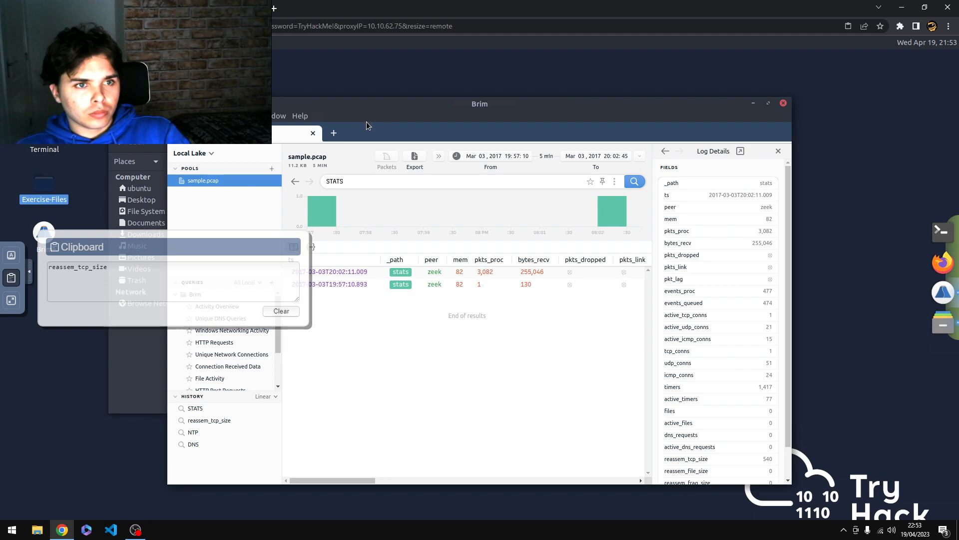
# Recheck the third question, and rerun the STATS query from Brim's search history after moving its window aside
pyautogui.click(90, 8)
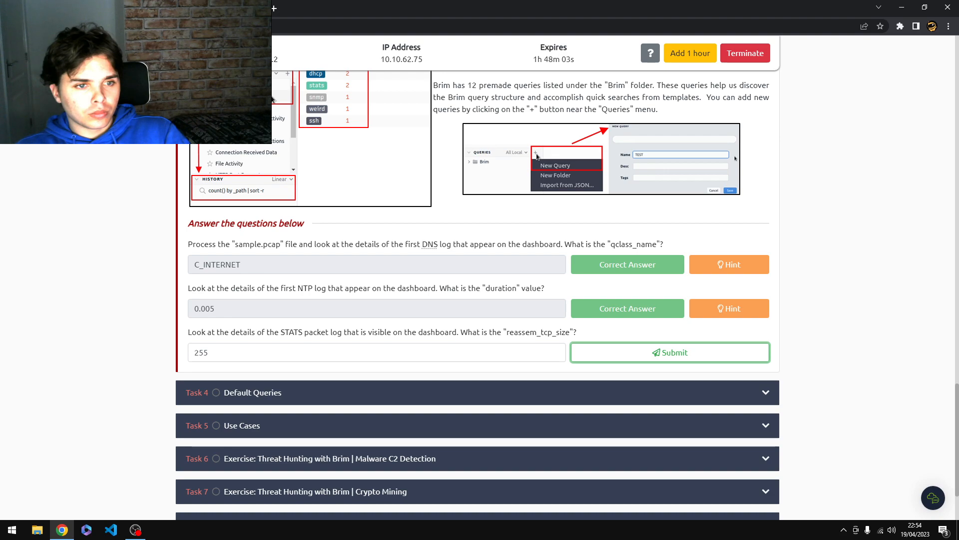
pyautogui.click(200, 8)
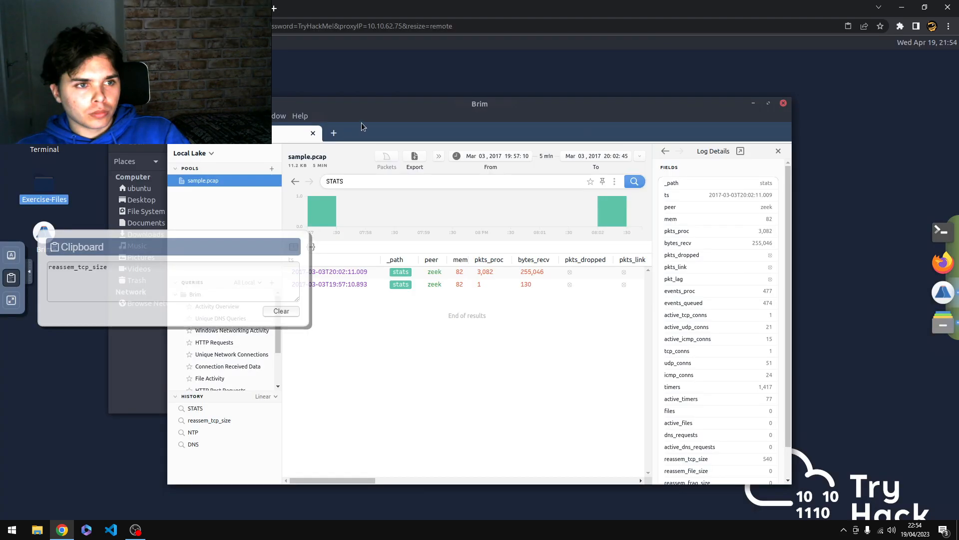
pyautogui.moveTo(351, 107); pyautogui.dragTo(452, 93)
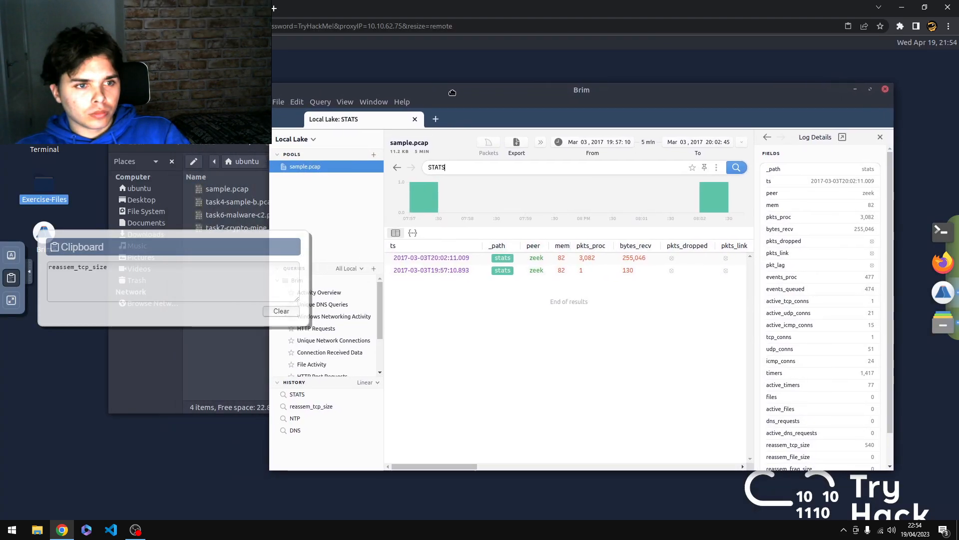
pyautogui.click(305, 398)
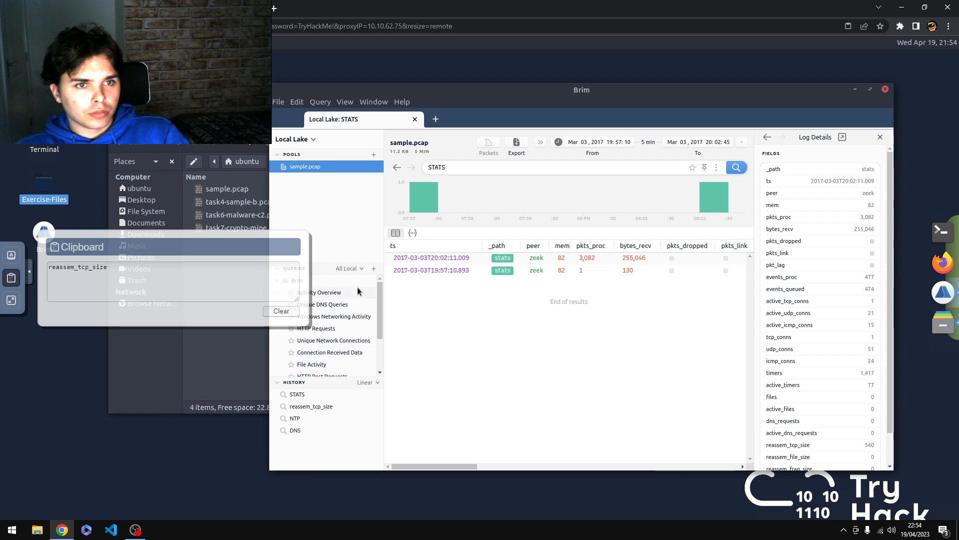
# Reload the sample.pcap logs without a search filter and look through them for a STATS entry
pyautogui.click(319, 166)
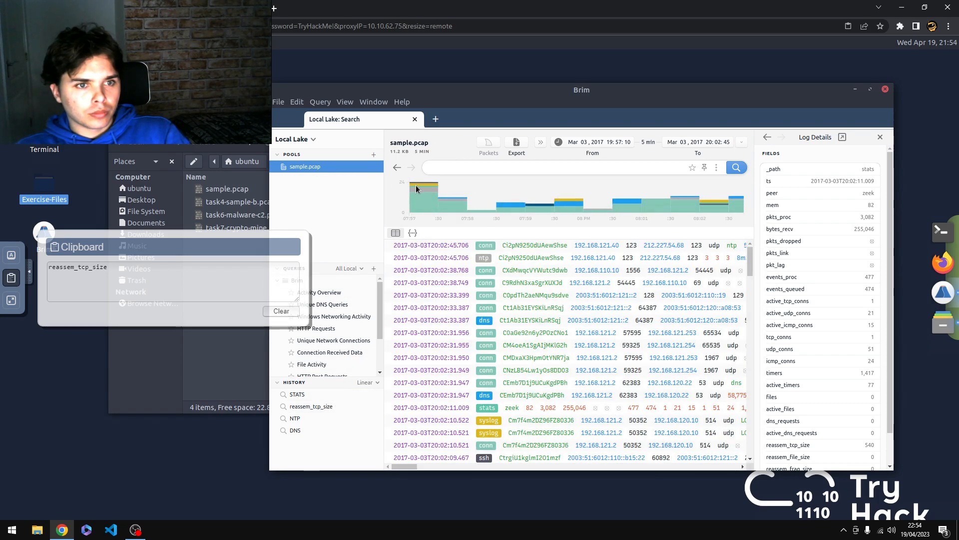
pyautogui.moveTo(436, 195)
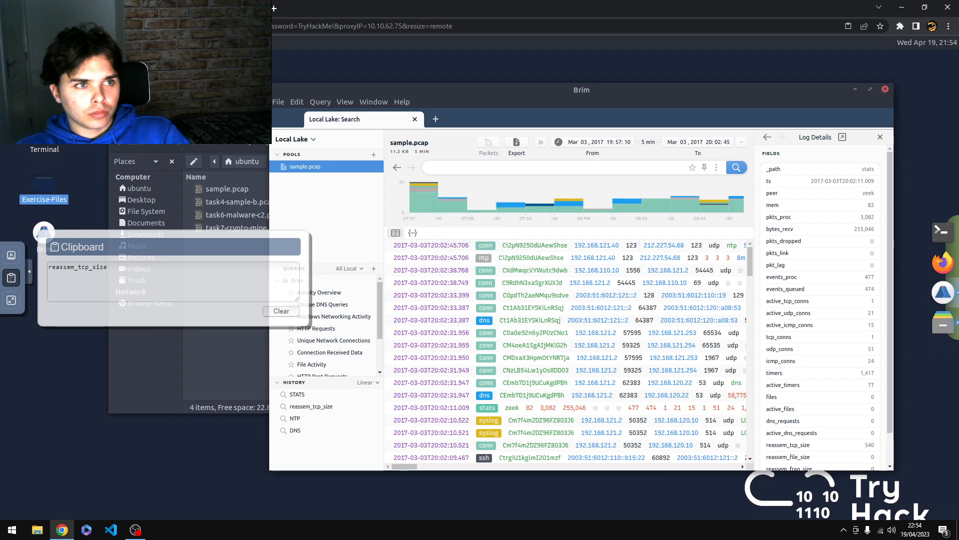
pyautogui.hotkey('ctrl', 'Tab')
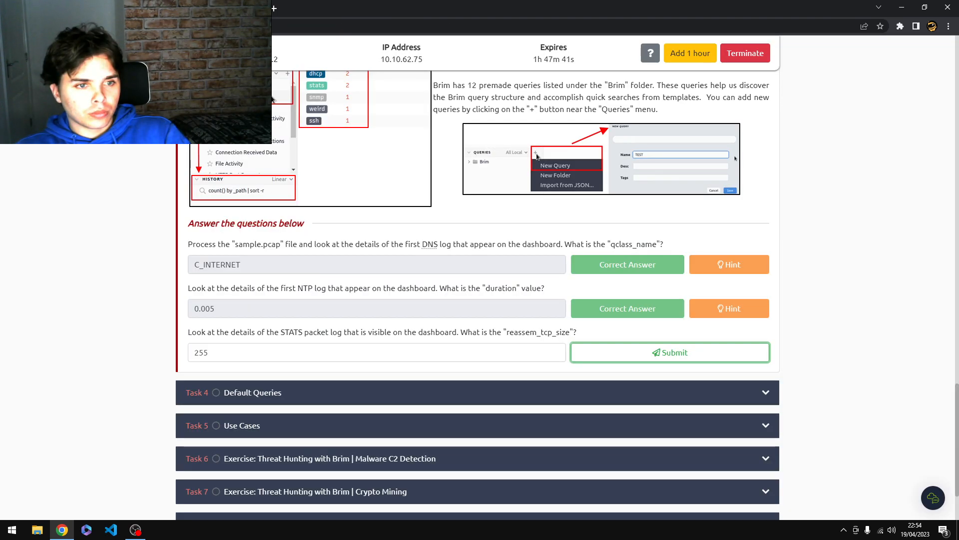
pyautogui.hotkey('ctrl', 'Tab')
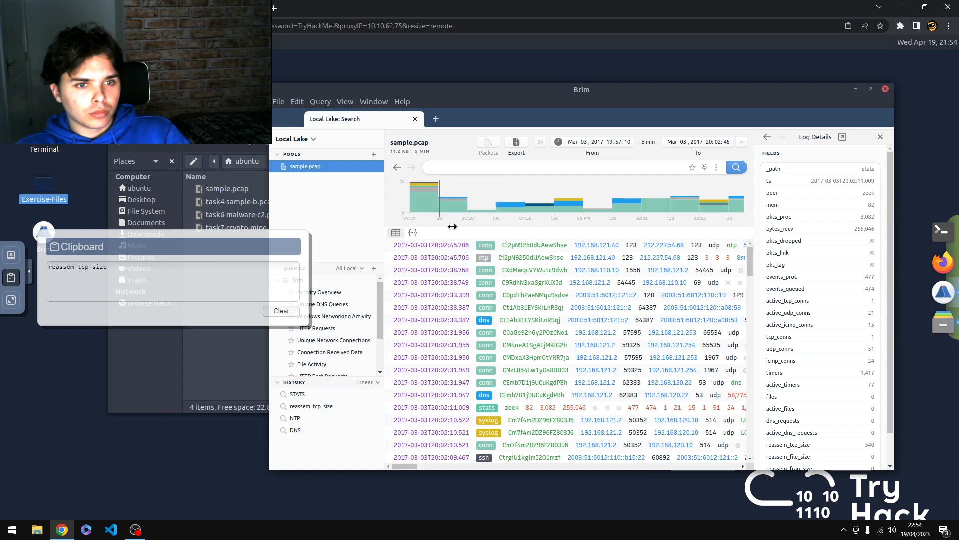
pyautogui.scroll(-2, 503, 265)
pyautogui.scroll(-8, 505, 271)
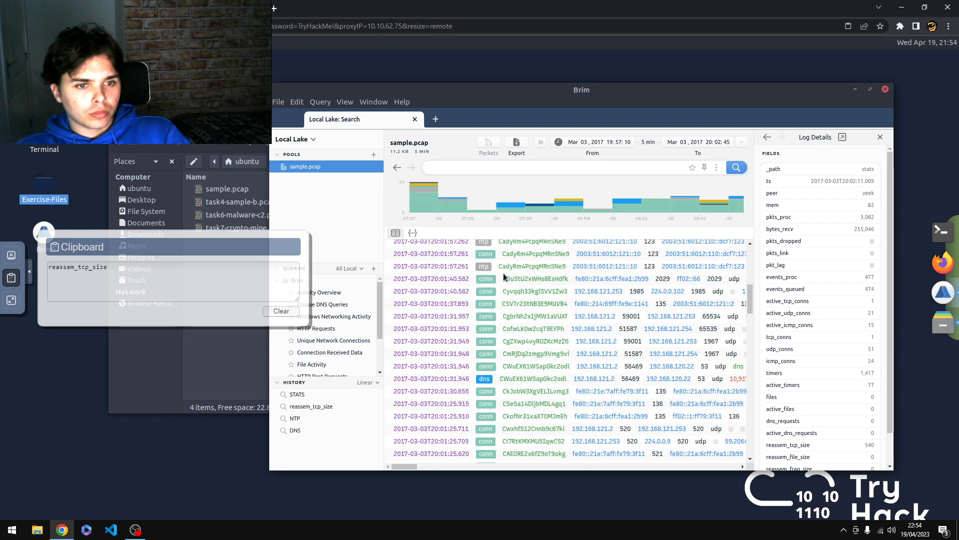
pyautogui.scroll(-1, 503, 274)
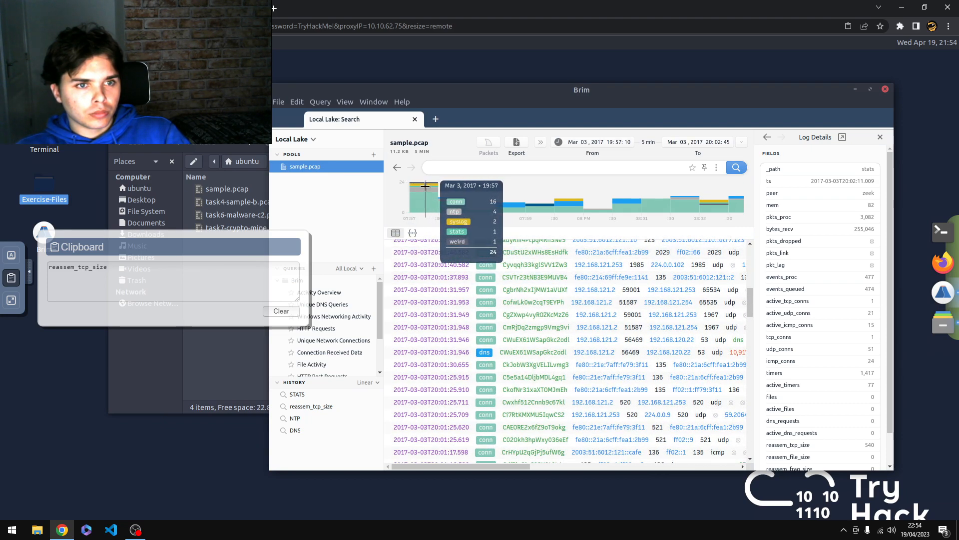
pyautogui.scroll(2, 514, 275)
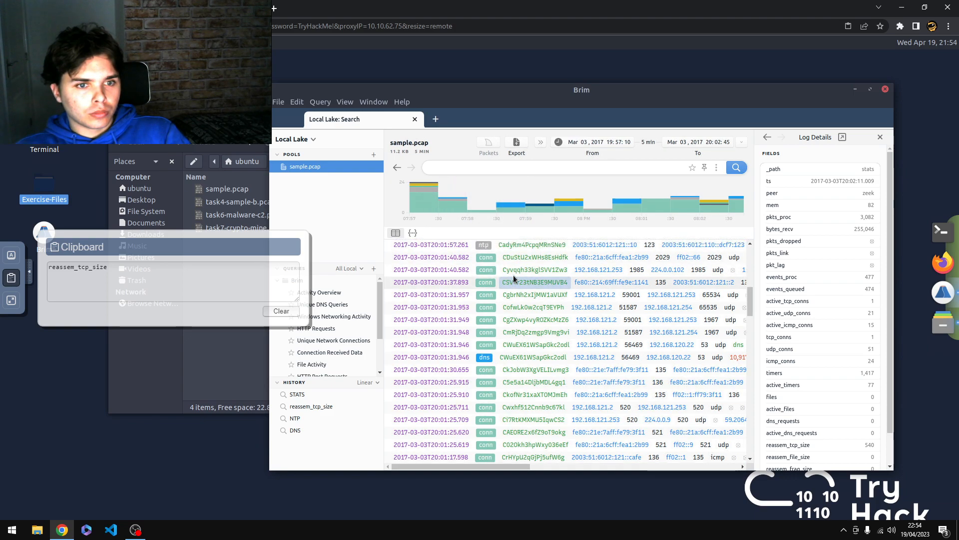
pyautogui.scroll(5, 497, 259)
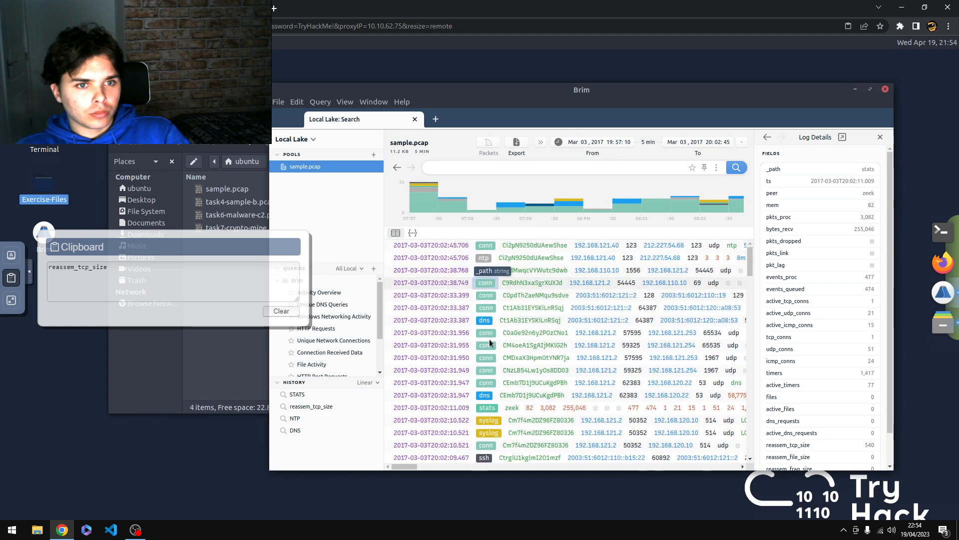
# Open the details of the first stats log in the unfiltered list and maximize the Brim window
pyautogui.click(467, 407)
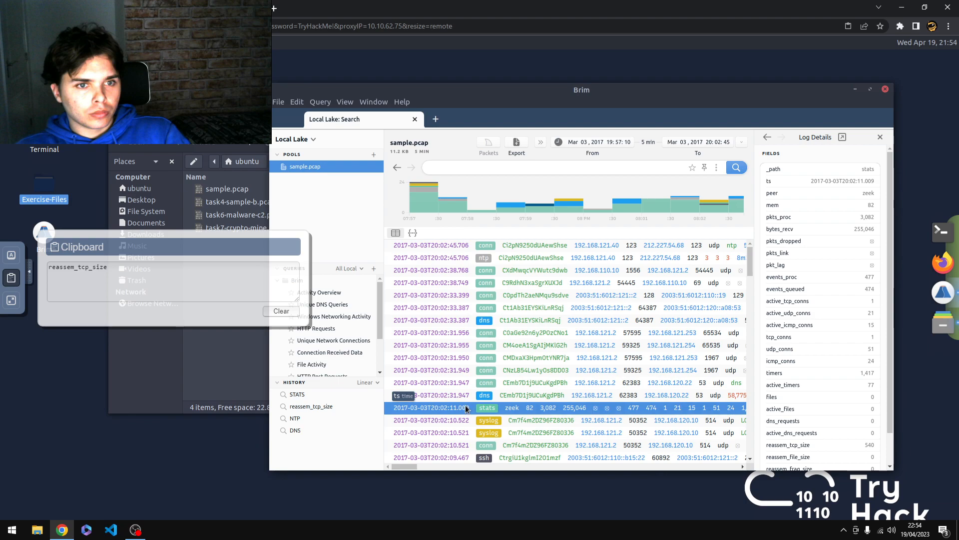
pyautogui.rightClick(458, 408)
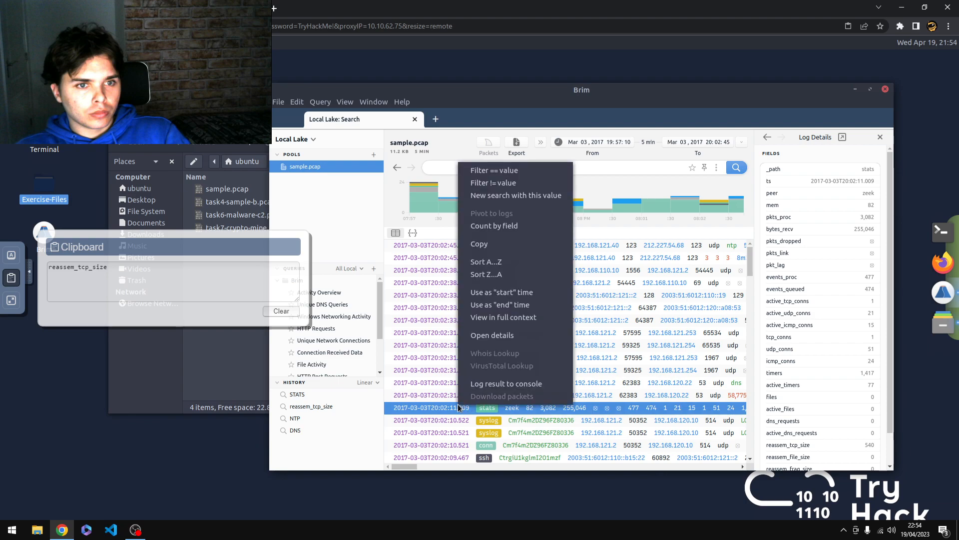
pyautogui.click(498, 335)
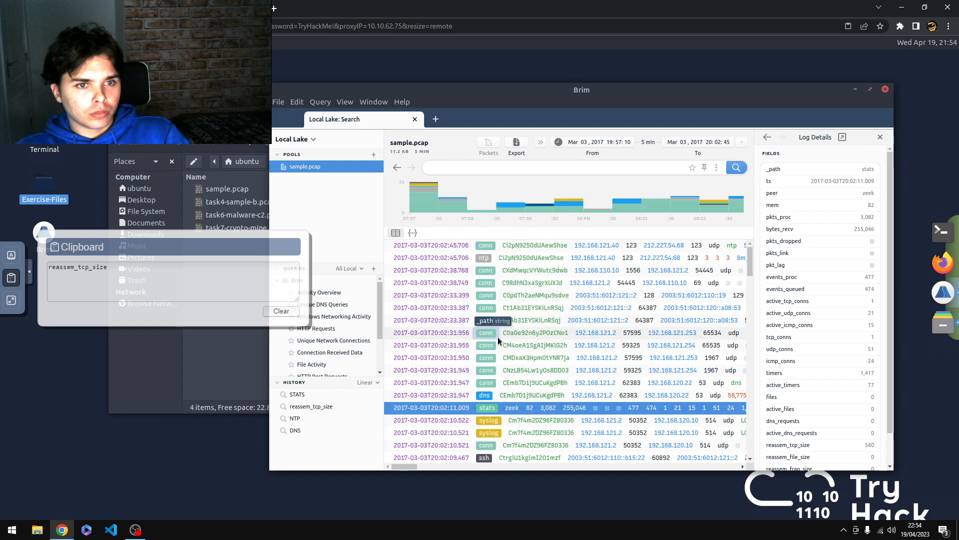
pyautogui.click(871, 90)
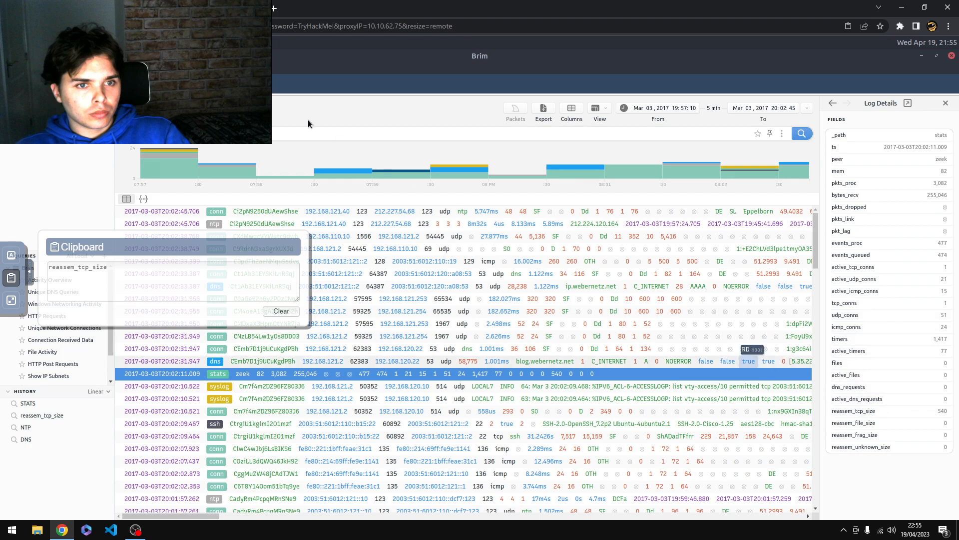
# Replace the answer to the room's third Task 3 question with 540 and submit it
pyautogui.click(80, 8)
pyautogui.doubleClick(263, 353)
pyautogui.write('540')
pyautogui.press('Return')
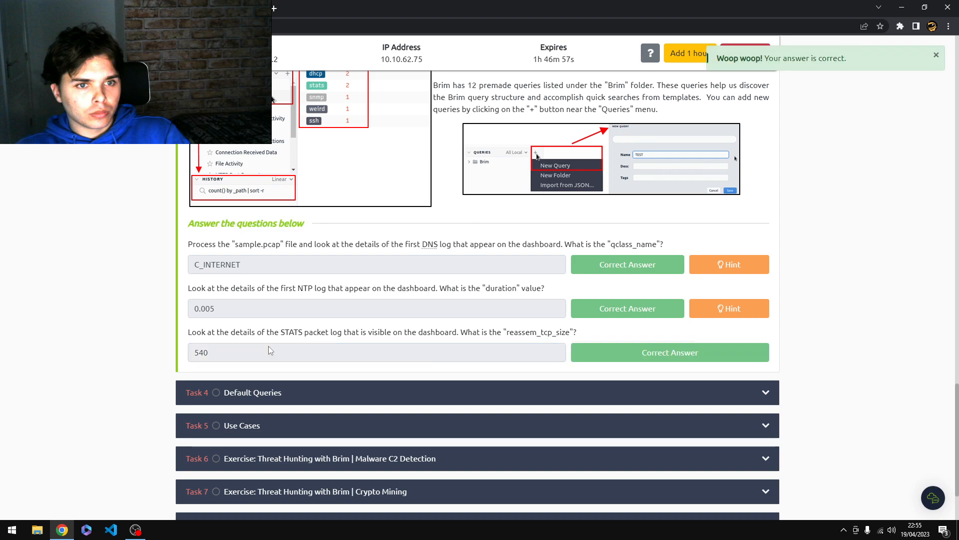
# Expand Task 4 "Default Queries" and have its introductory paragraph about the 12 premade queries read aloud
pyautogui.click(268, 392)
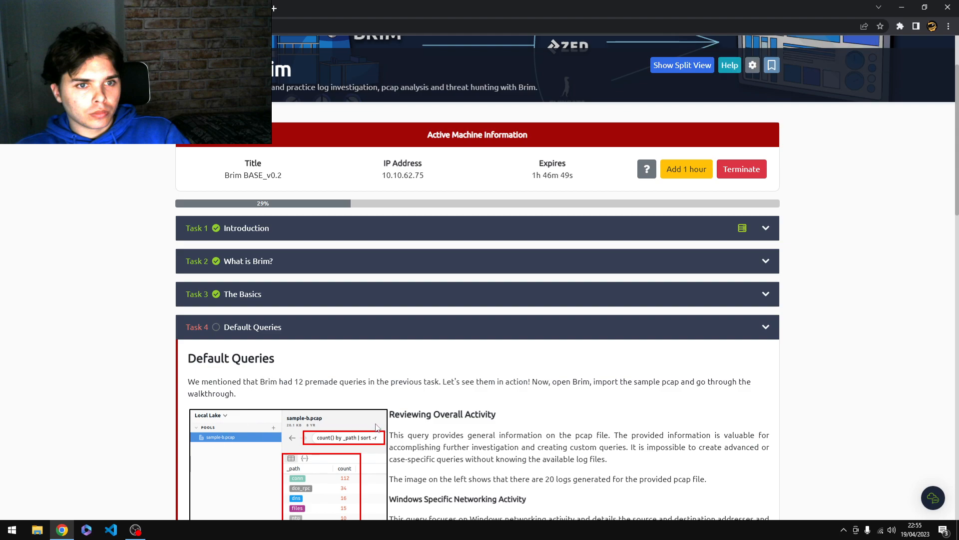
pyautogui.hotkey('alt', 'Tab')
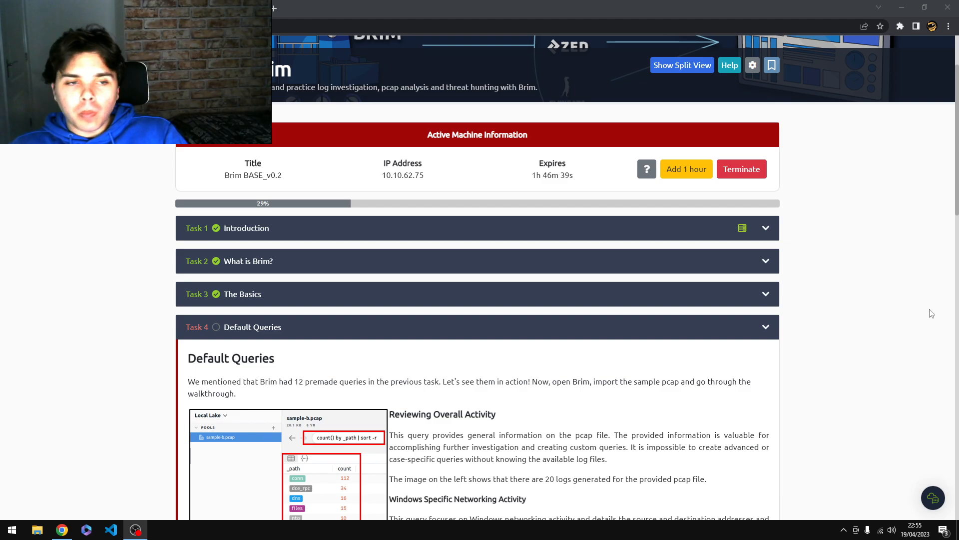
pyautogui.scroll(-2, 223, 311)
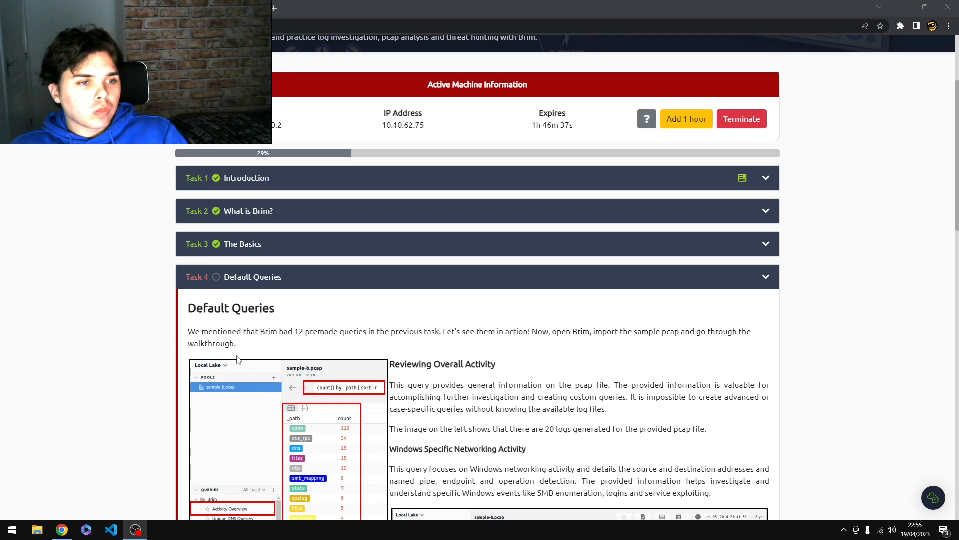
pyautogui.moveTo(240, 298); pyautogui.dragTo(188, 281)
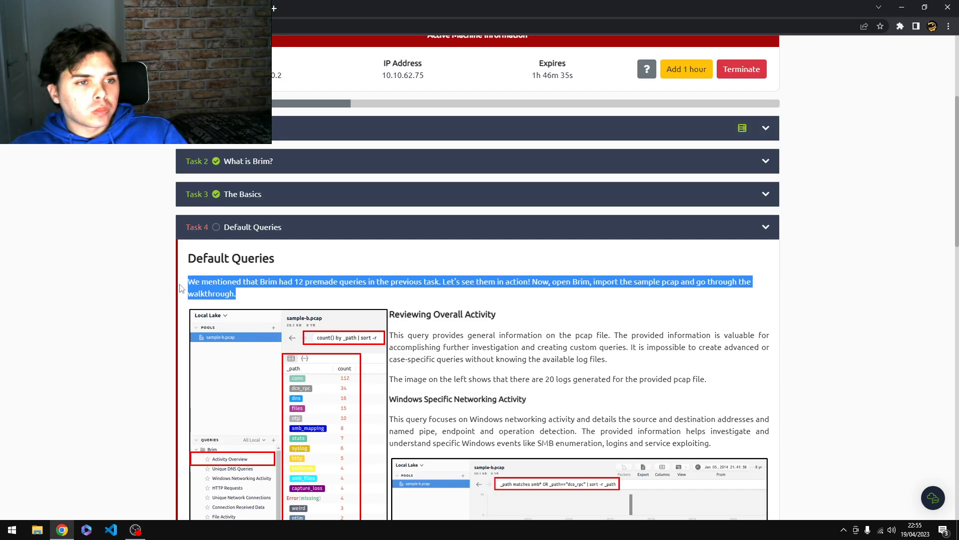
pyautogui.rightClick(208, 286)
pyautogui.click(238, 367)
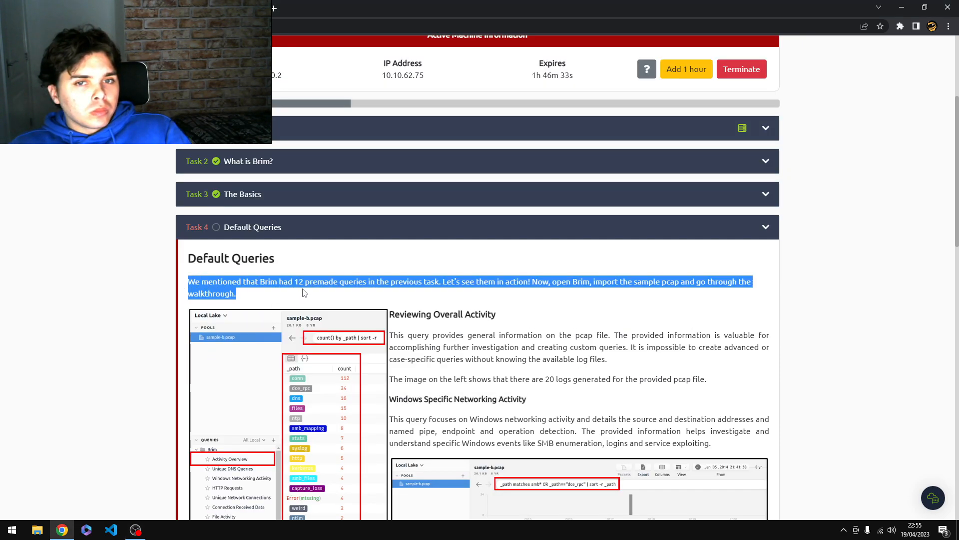
# Collapse and reopen Task 4, and have the "Reviewing Overall Activity" and "Windows Specific Networking Activity" sections read aloud
pyautogui.click(295, 229)
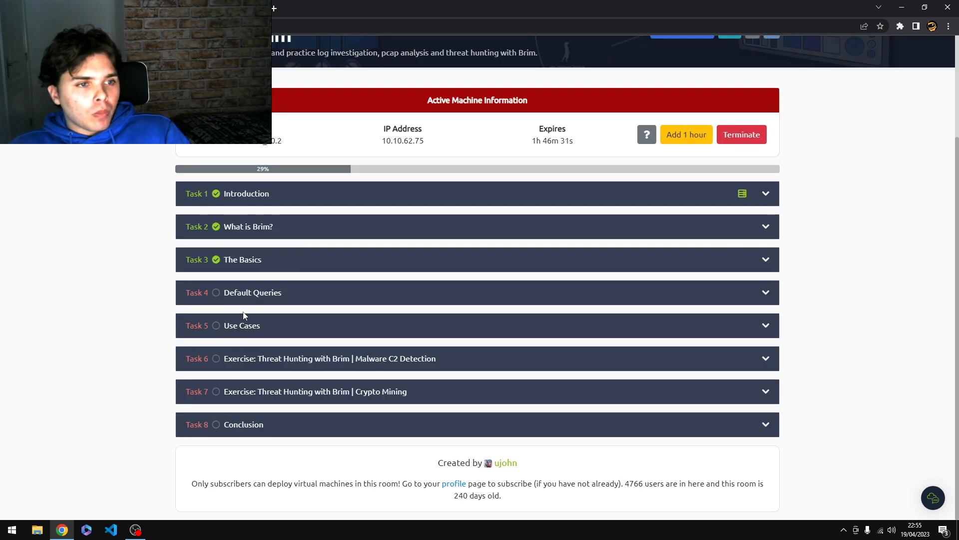
pyautogui.click(240, 295)
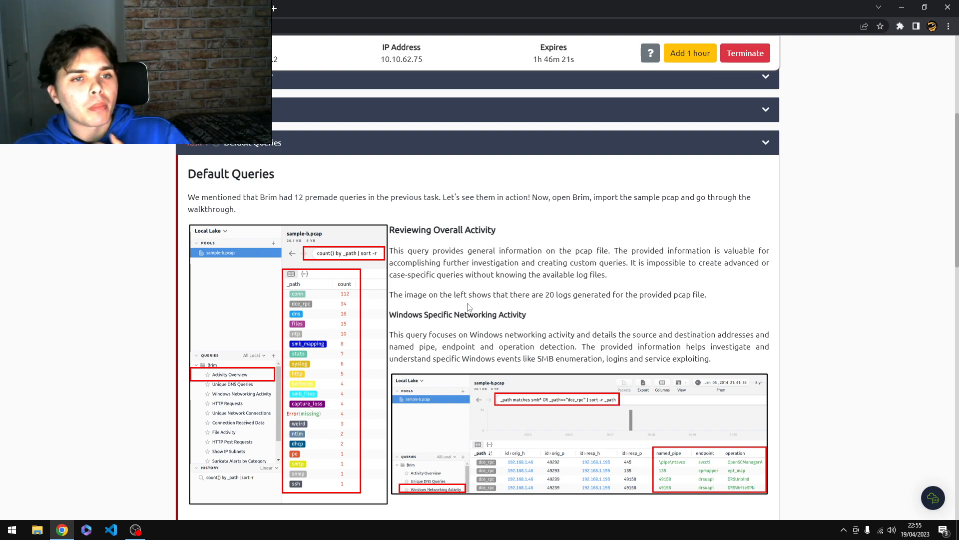
pyautogui.moveTo(707, 362); pyautogui.dragTo(388, 232)
pyautogui.rightClick(393, 232)
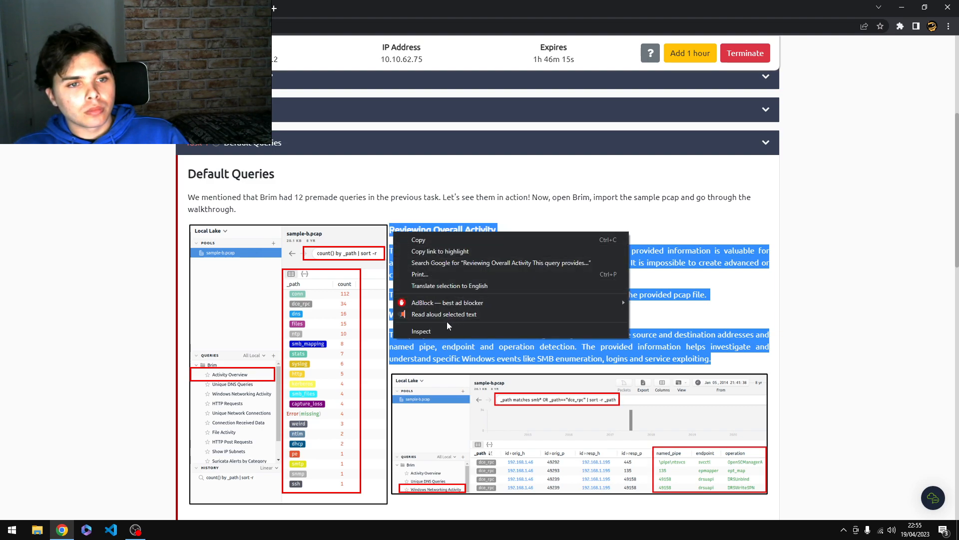
pyautogui.click(445, 314)
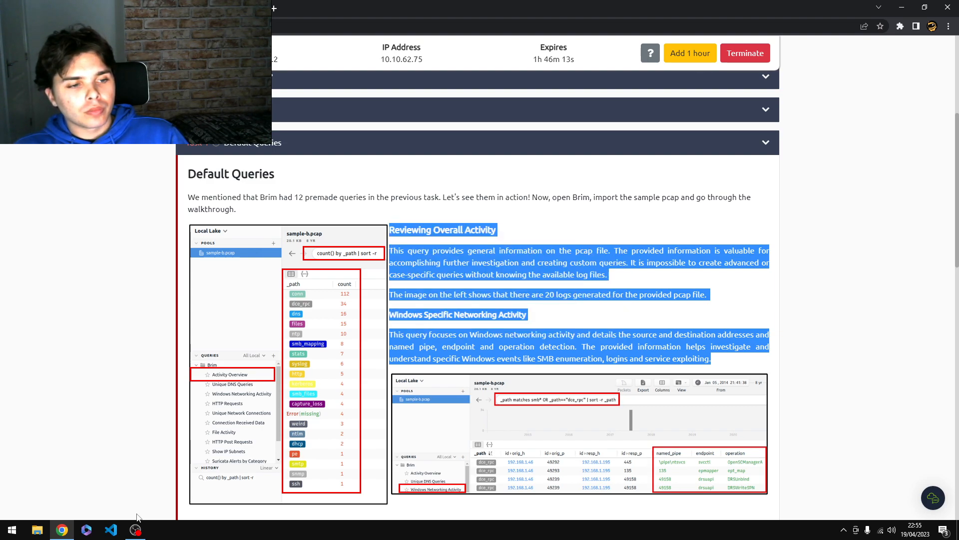
# Import task4-sample-b.pcap from the Exercise-Files folder into Brim as a new pool, and hide the remote desktop's clipboard panel
pyautogui.click(198, 8)
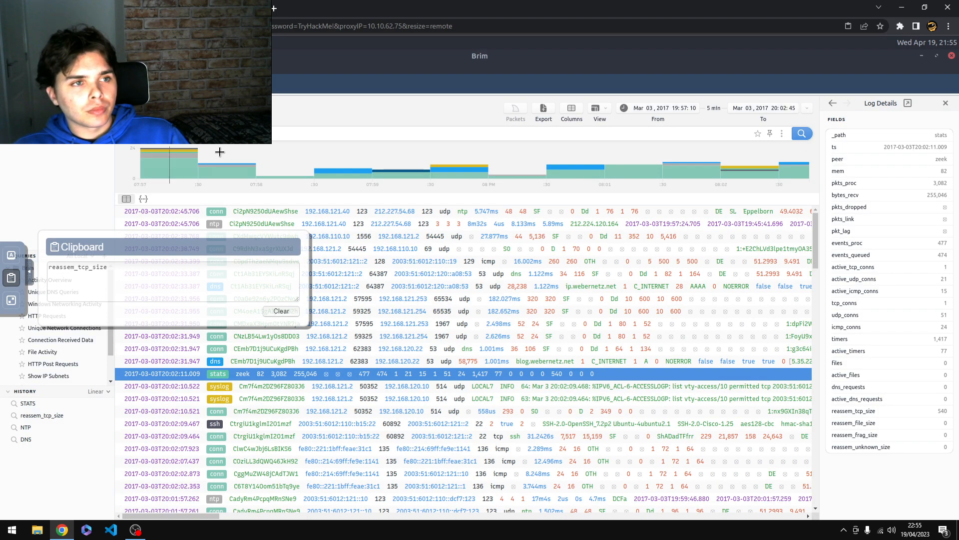
pyautogui.click(938, 56)
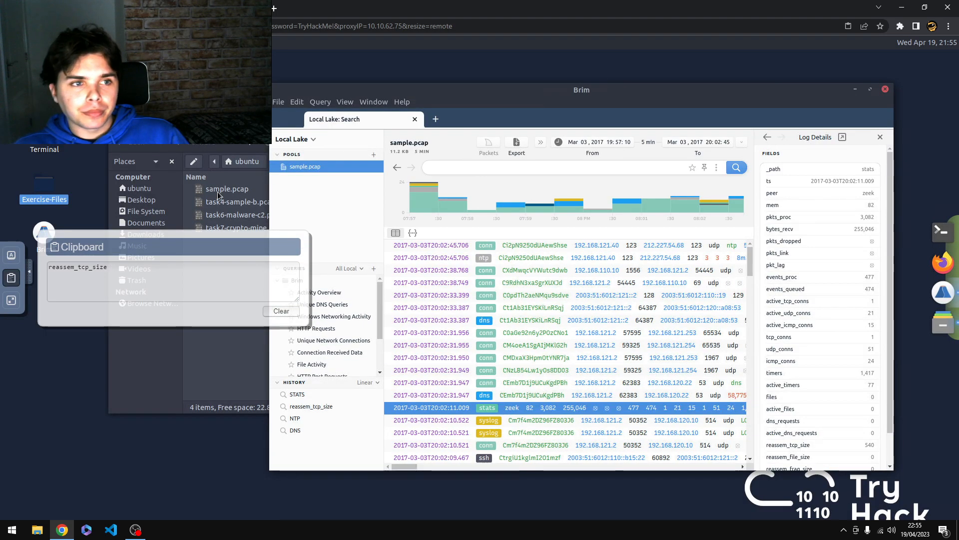
pyautogui.click(227, 355)
pyautogui.moveTo(248, 201); pyautogui.dragTo(374, 445)
pyautogui.moveTo(454, 104); pyautogui.dragTo(619, 264)
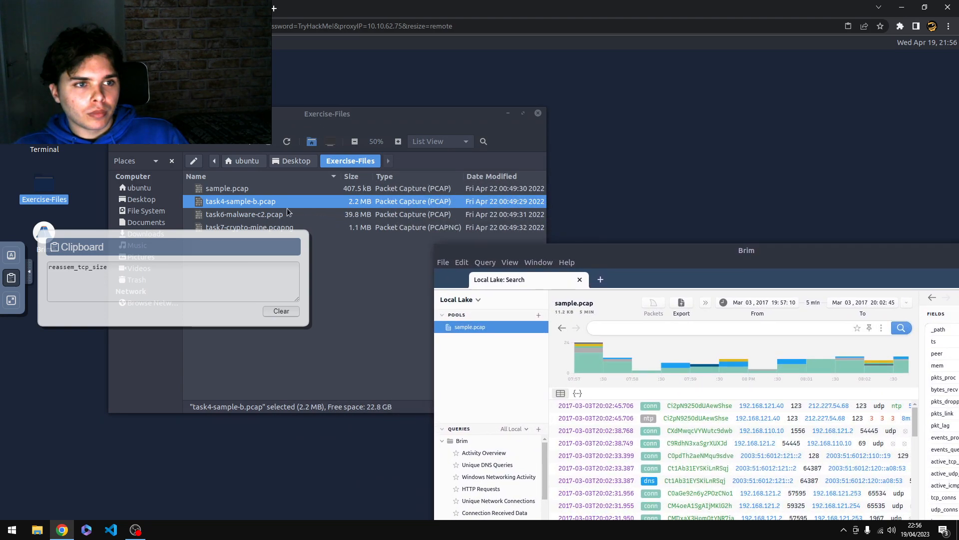
pyautogui.moveTo(222, 206); pyautogui.dragTo(478, 418)
pyautogui.moveTo(646, 253); pyautogui.dragTo(458, 93)
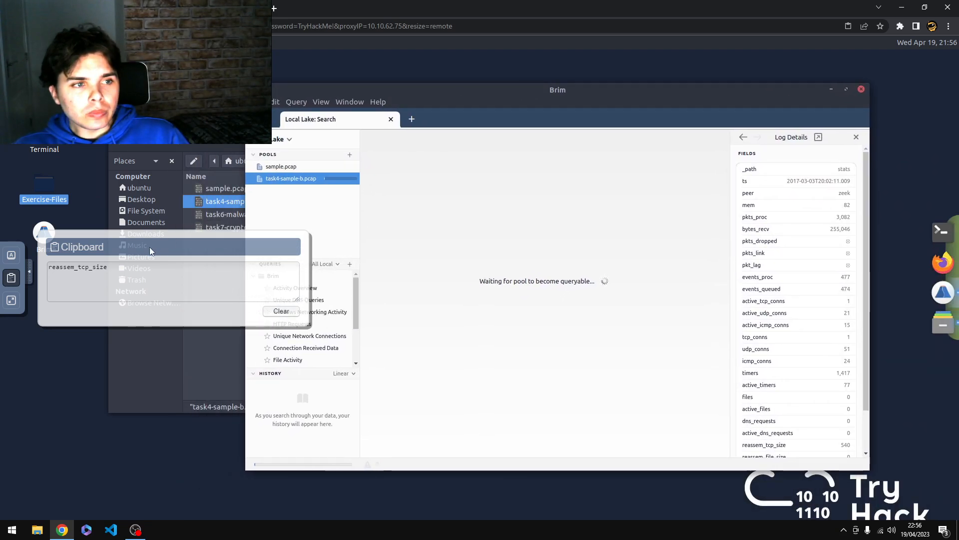
pyautogui.click(28, 274)
# Return to the Task 4 page and have the "Unique Network Connections and Transferred Data" section read aloud
pyautogui.click(65, 8)
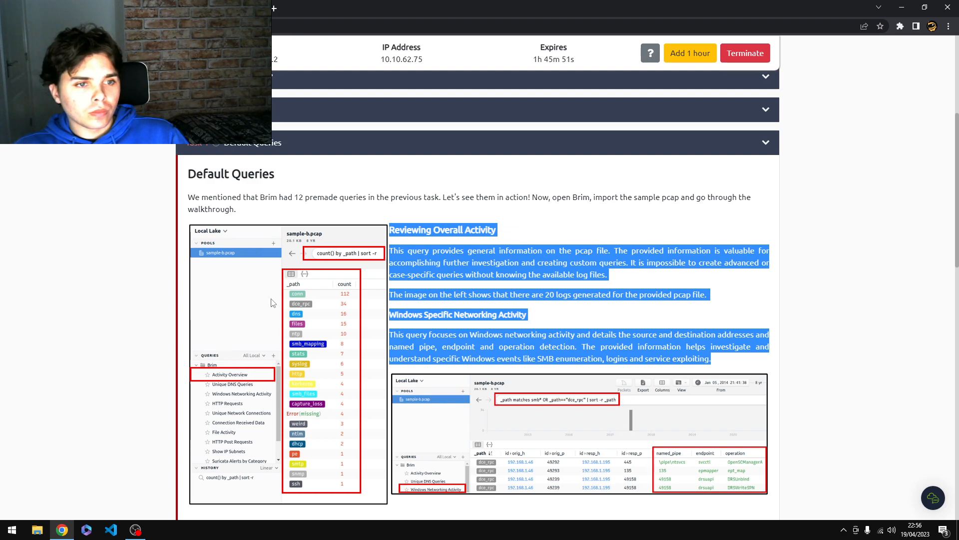
pyautogui.scroll(-1, 270, 322)
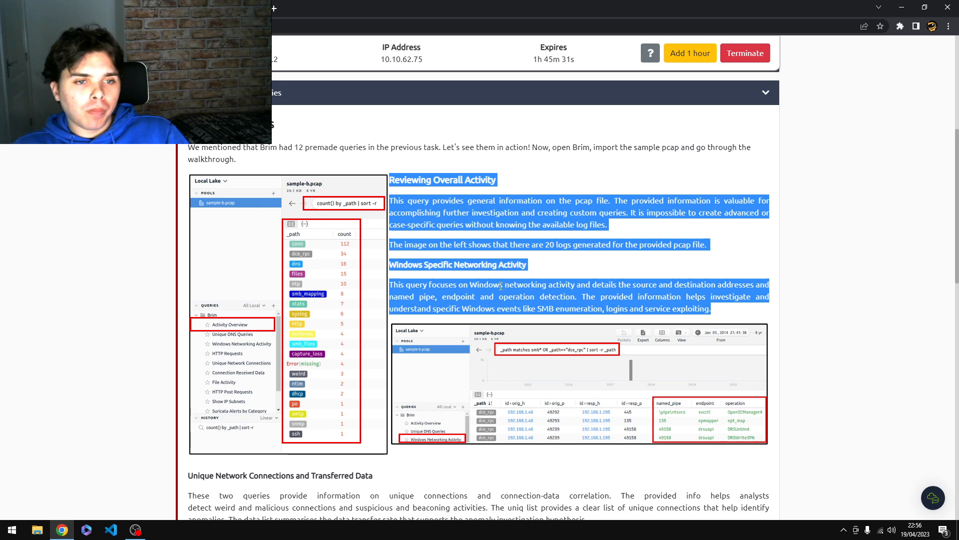
pyautogui.scroll(-4, 647, 305)
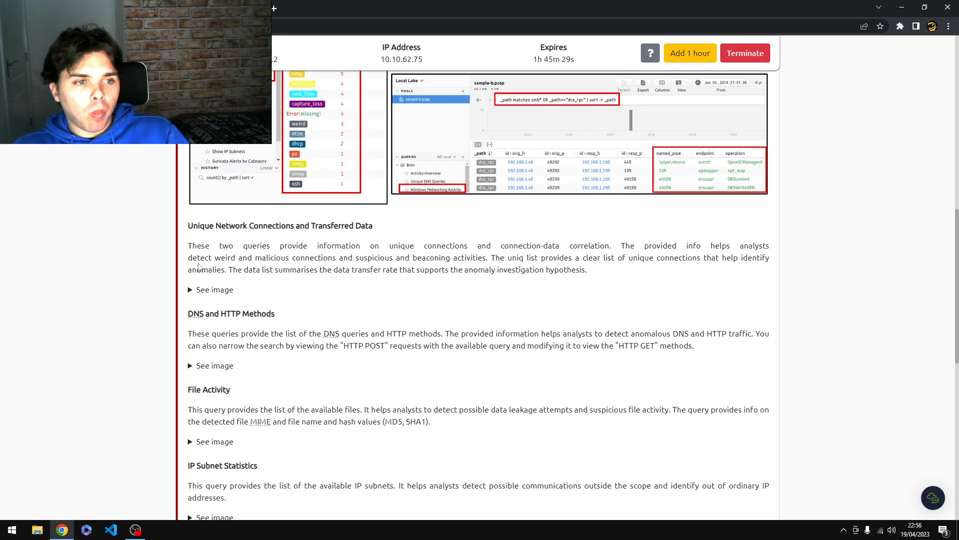
pyautogui.scroll(1, 556, 273)
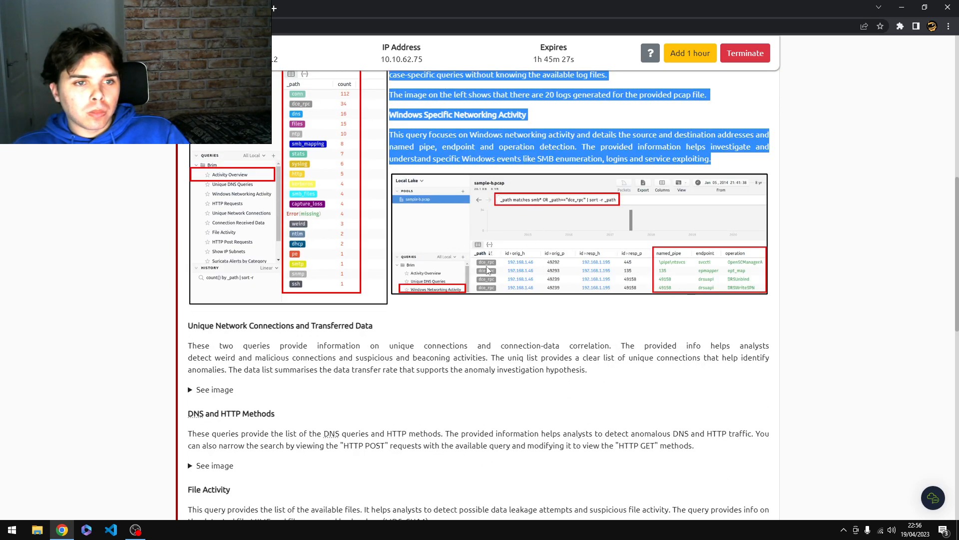
pyautogui.moveTo(587, 371); pyautogui.dragTo(190, 323)
pyautogui.rightClick(195, 324)
pyautogui.click(240, 406)
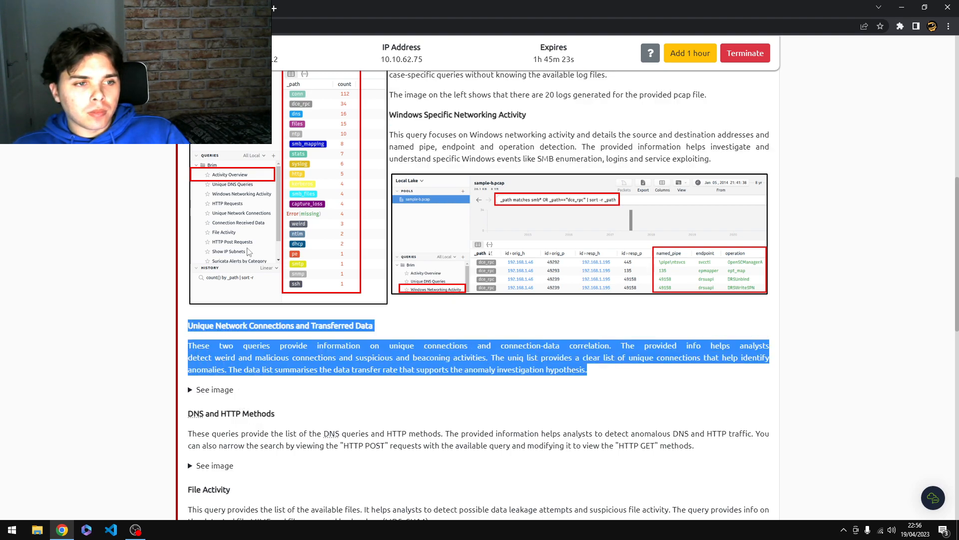
# View the imported task4-sample-b.pcap logs in a maximized Brim window, and switch back to the Task 4 page
pyautogui.click(205, 9)
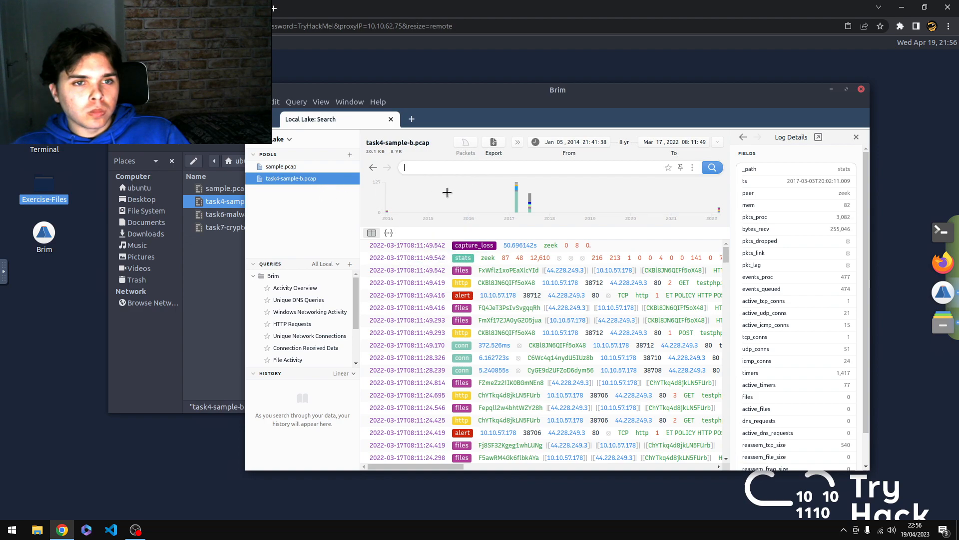
pyautogui.moveTo(516, 195)
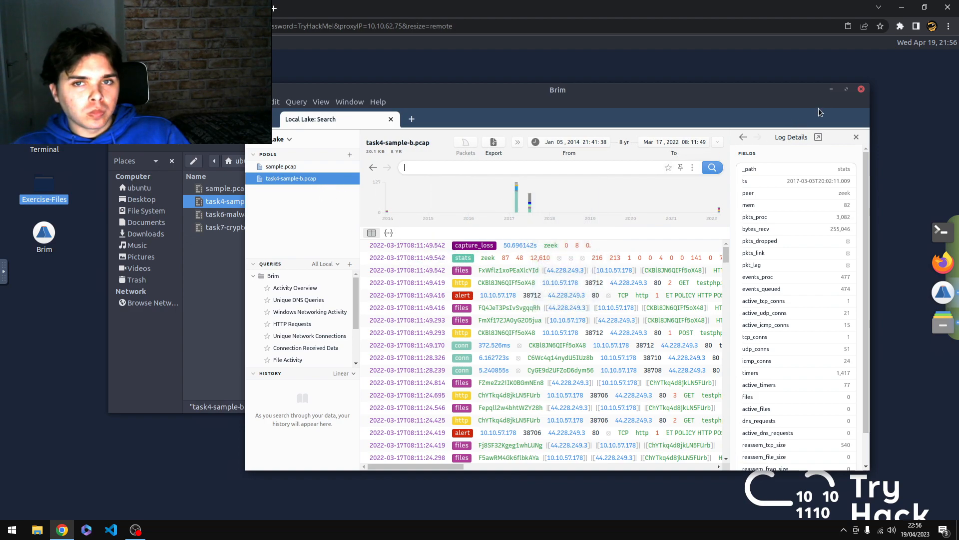
pyautogui.click(847, 89)
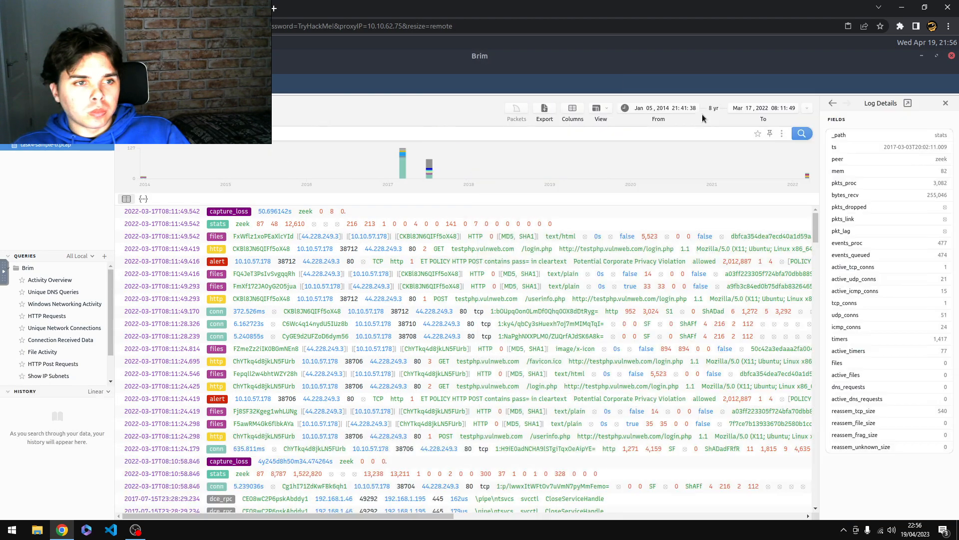
pyautogui.hotkey('ctrl', 'shift', 'Tab')
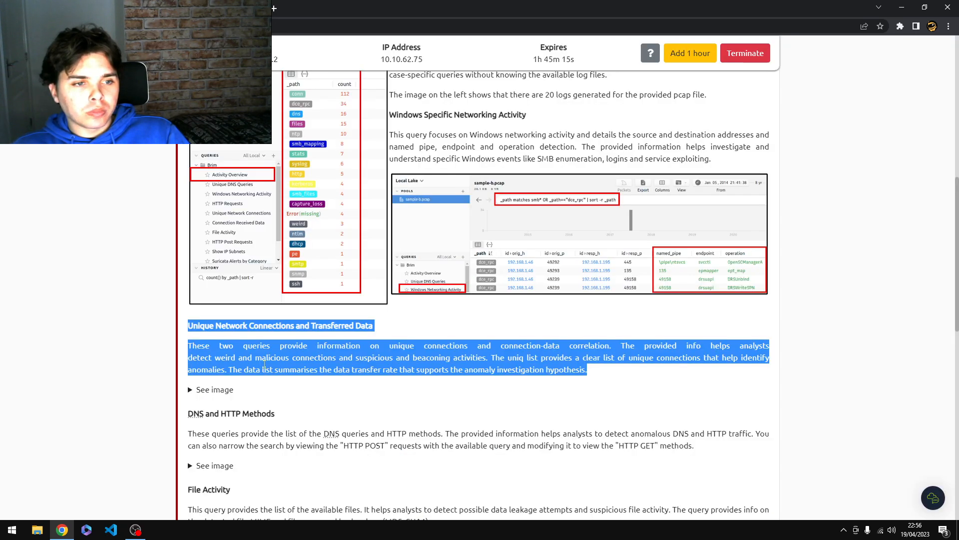
# Expand the image under "Unique Network Connections and Transferred Data" and examine both example queries
pyautogui.click(211, 390)
pyautogui.scroll(-2, 224, 358)
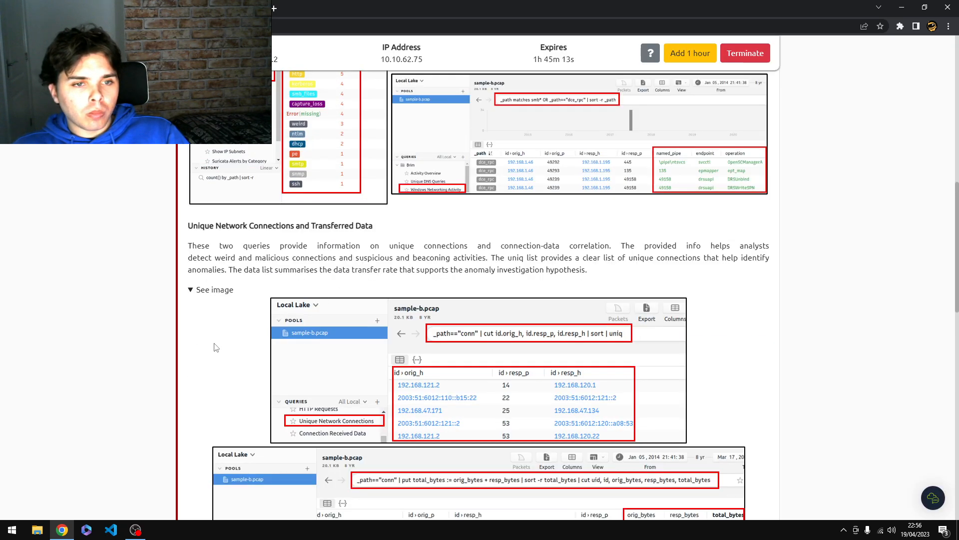
pyautogui.scroll(-2, 215, 345)
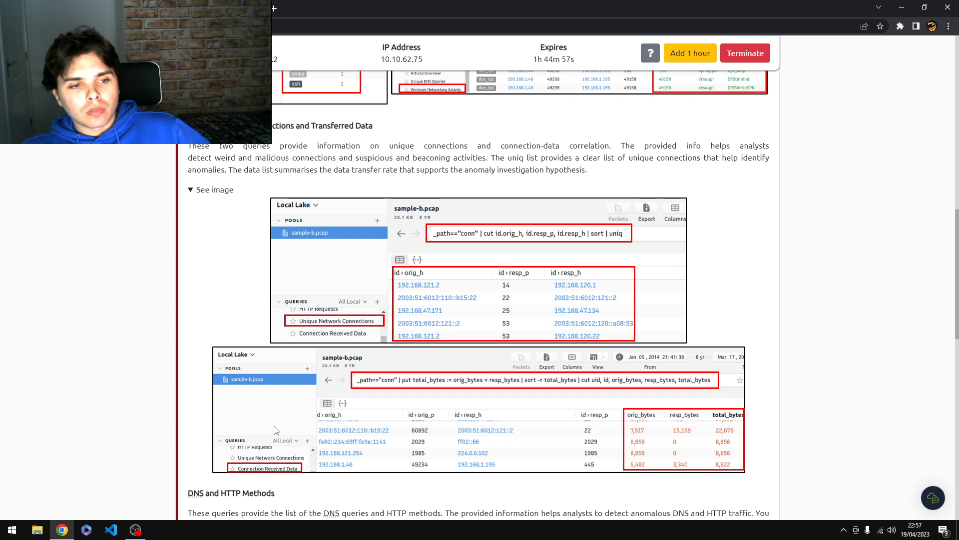
# Have the "DNS and HTTP Methods" section read aloud, and expand its image to examine the example queries
pyautogui.scroll(-4, 274, 430)
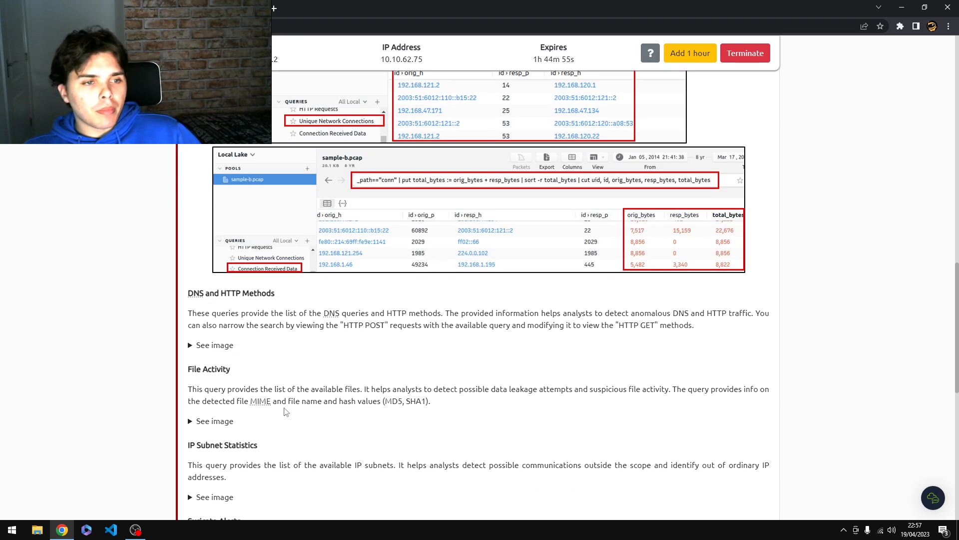
pyautogui.moveTo(695, 326); pyautogui.dragTo(166, 300)
pyautogui.rightClick(219, 323)
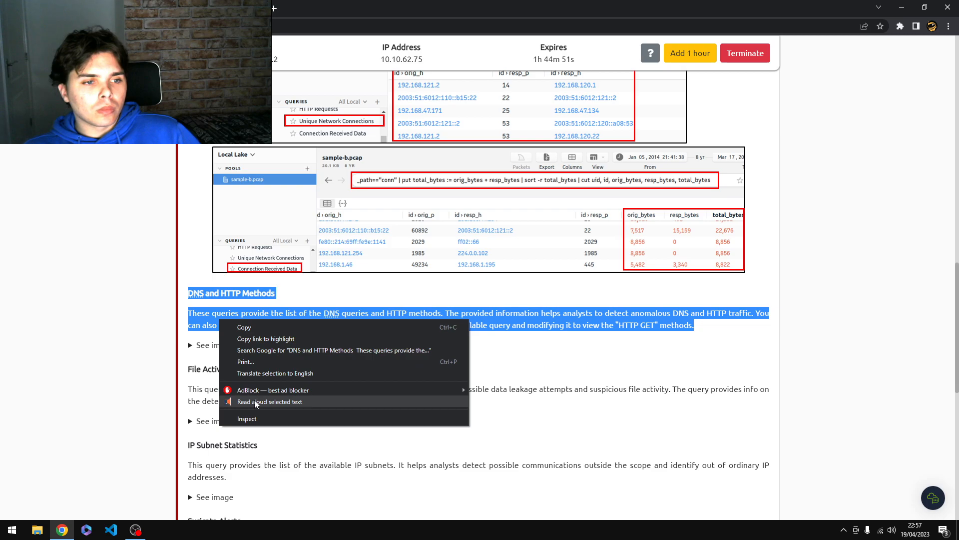
pyautogui.click(254, 401)
pyautogui.scroll(10, 256, 382)
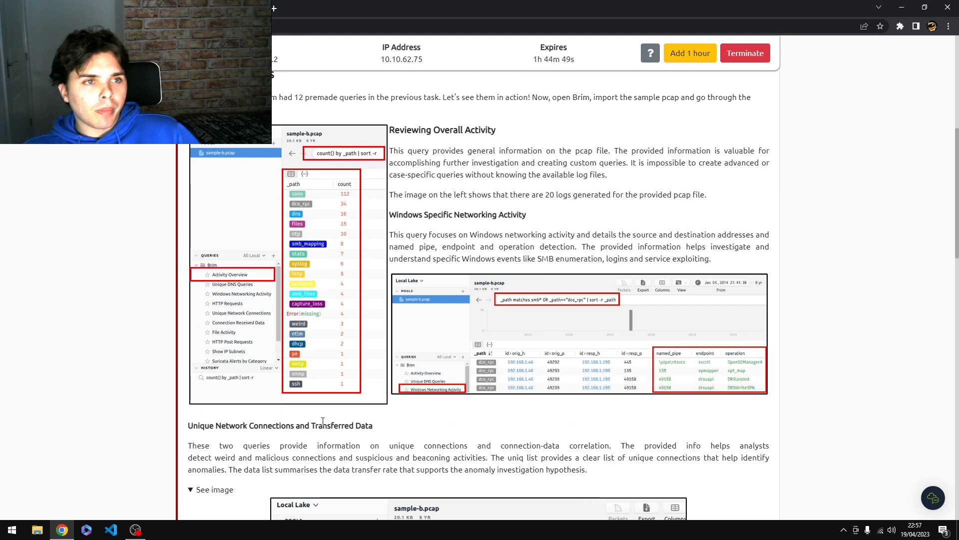
pyautogui.scroll(-9, 323, 421)
pyautogui.click(208, 348)
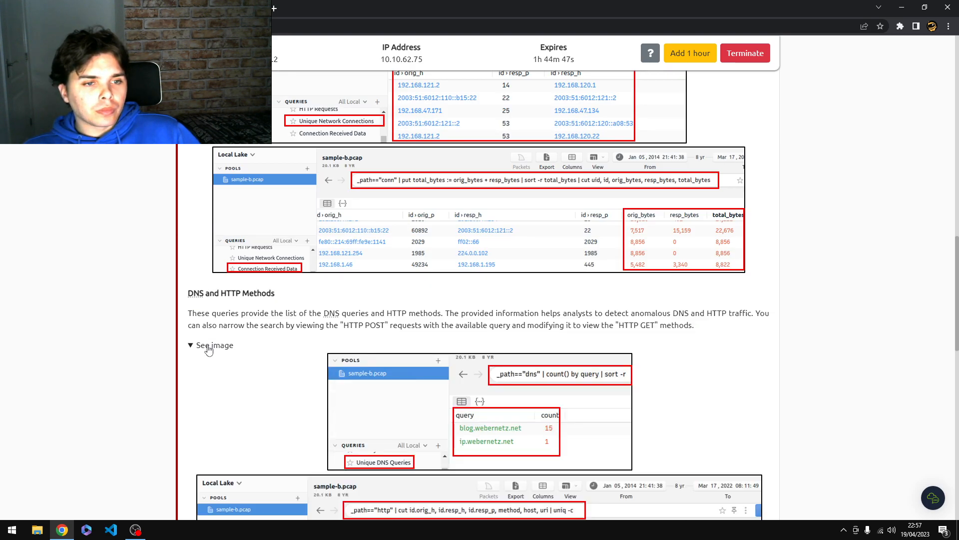
pyautogui.scroll(-4, 208, 348)
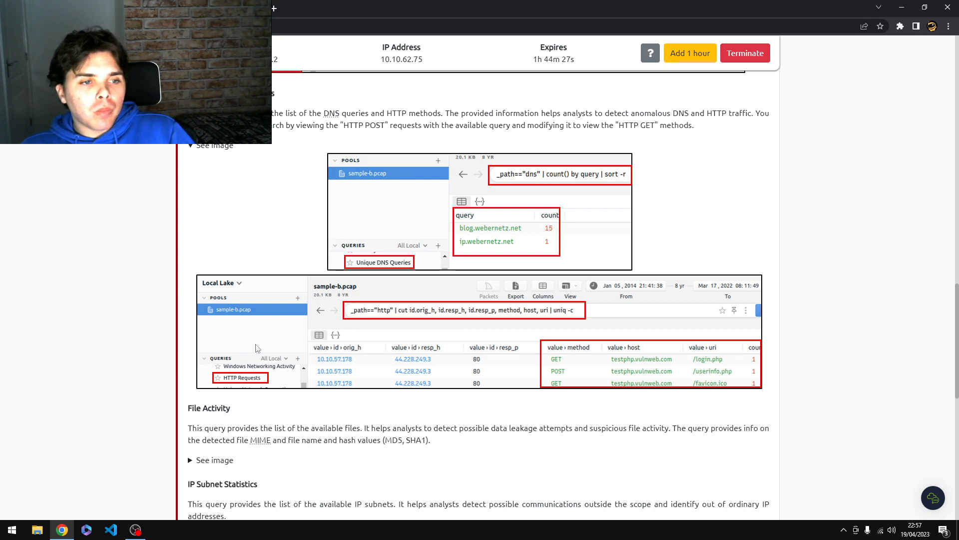
# Have the "File Activity" section read aloud, and expand its image to examine the example file query
pyautogui.scroll(-1, 423, 344)
pyautogui.moveTo(463, 400); pyautogui.dragTo(149, 362)
pyautogui.rightClick(268, 390)
pyautogui.click(311, 462)
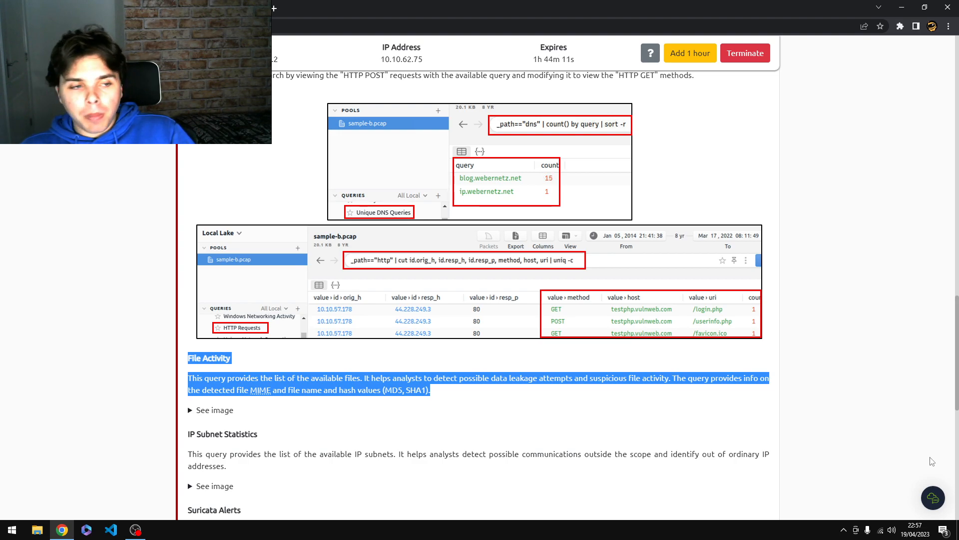
pyautogui.scroll(-2, 549, 426)
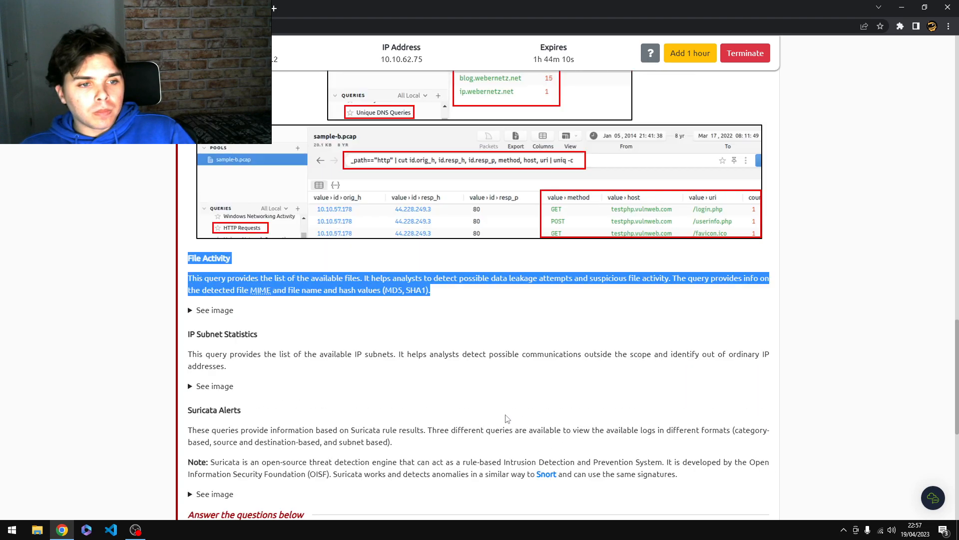
pyautogui.click(210, 310)
pyautogui.scroll(-1, 255, 332)
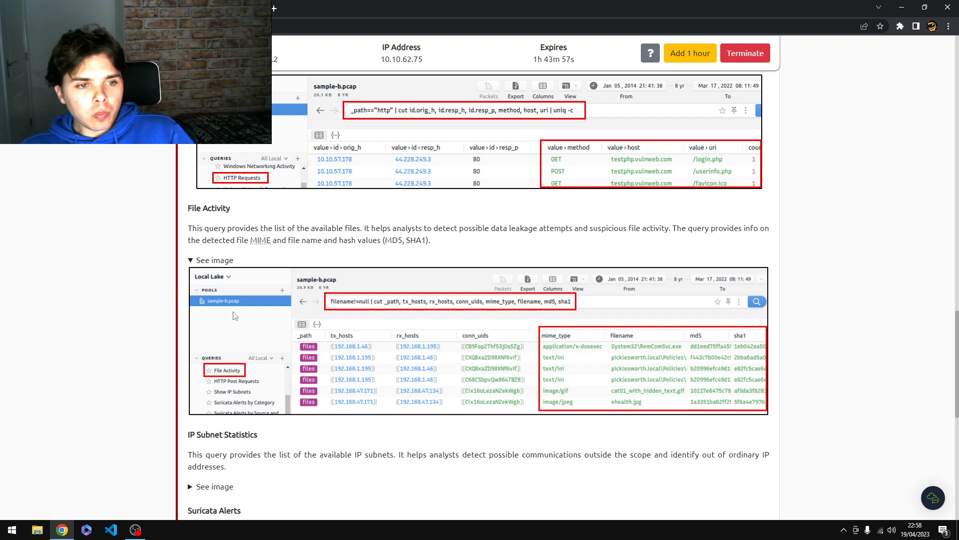
pyautogui.scroll(-1, 269, 313)
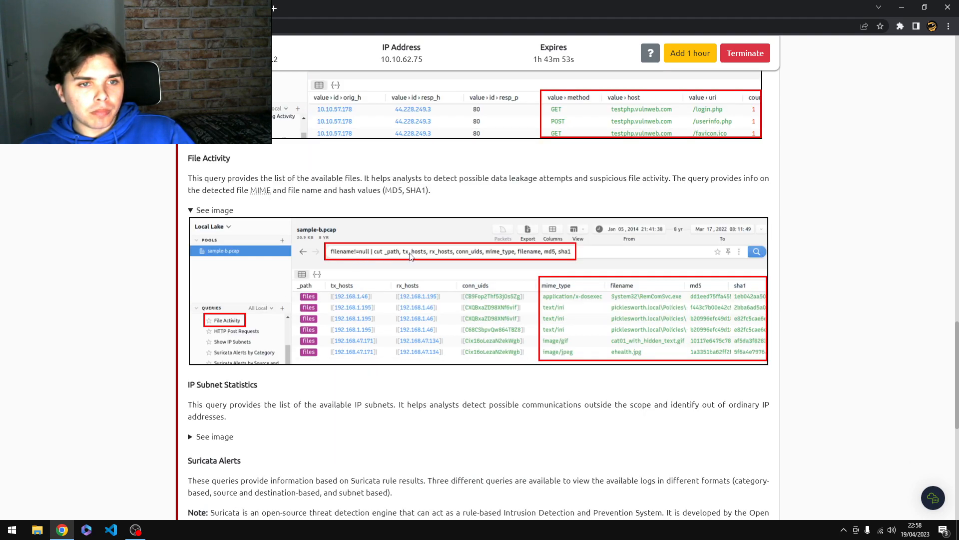
# Have the "IP Subnet Statistics" section read aloud, and expand its image to examine the subnet query
pyautogui.scroll(-2, 272, 282)
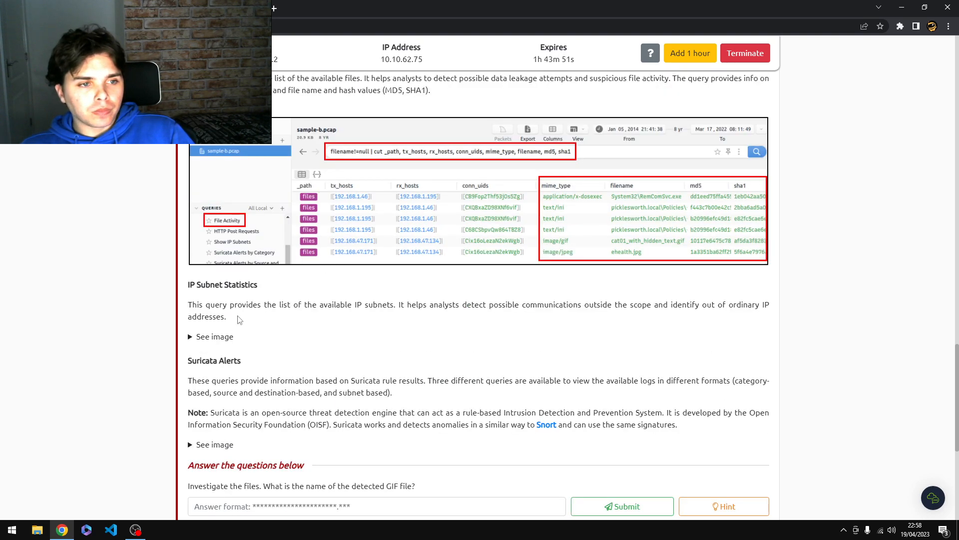
pyautogui.moveTo(235, 318); pyautogui.dragTo(179, 285)
pyautogui.rightClick(194, 303)
pyautogui.click(223, 388)
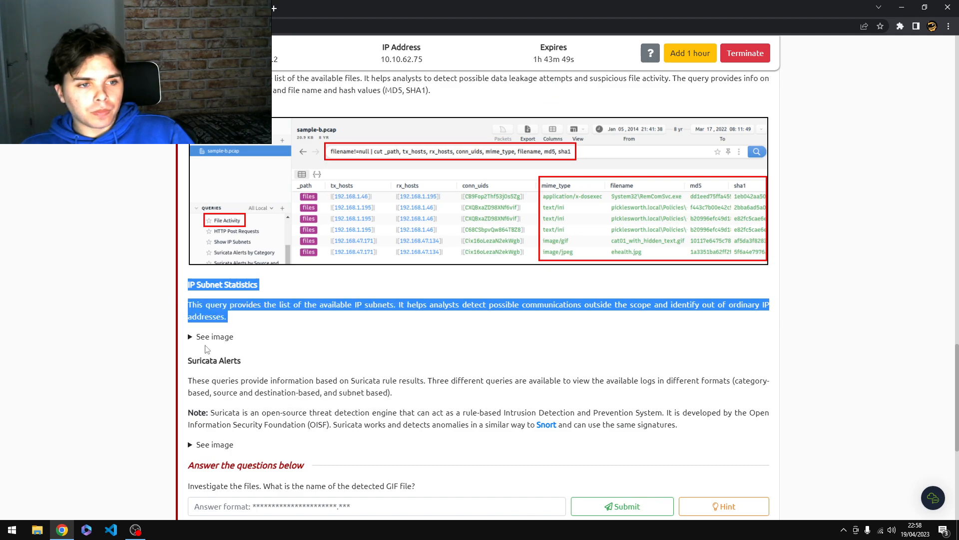
pyautogui.click(214, 338)
pyautogui.scroll(-2, 212, 330)
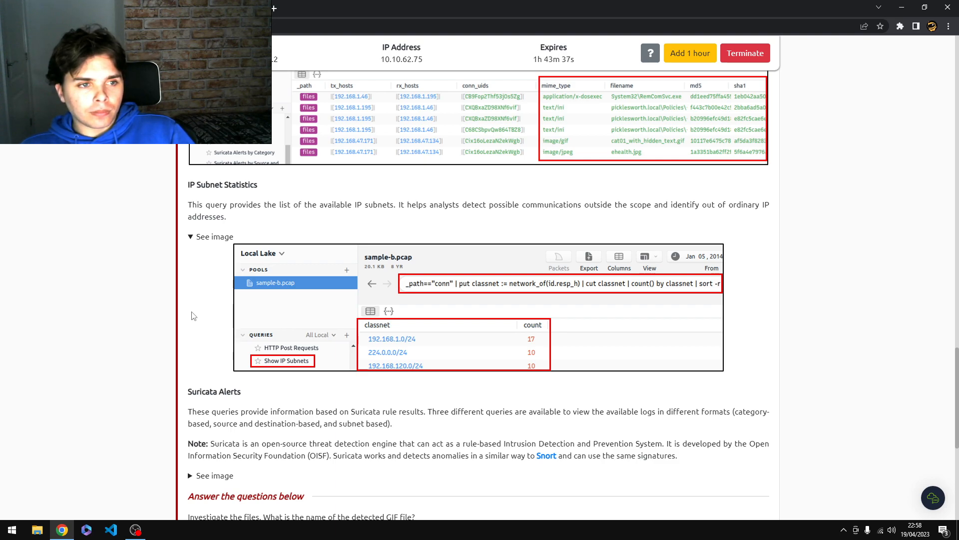
# Have the "Suricata Alerts" section and its note read aloud, and expand its image to examine the three alert queries
pyautogui.scroll(-1, 194, 316)
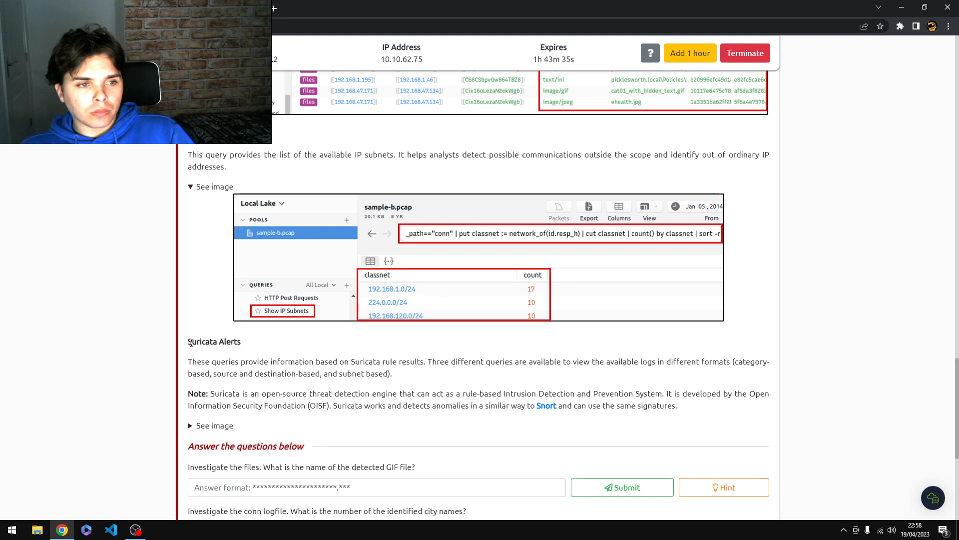
pyautogui.moveTo(687, 408); pyautogui.dragTo(159, 343)
pyautogui.rightClick(252, 374)
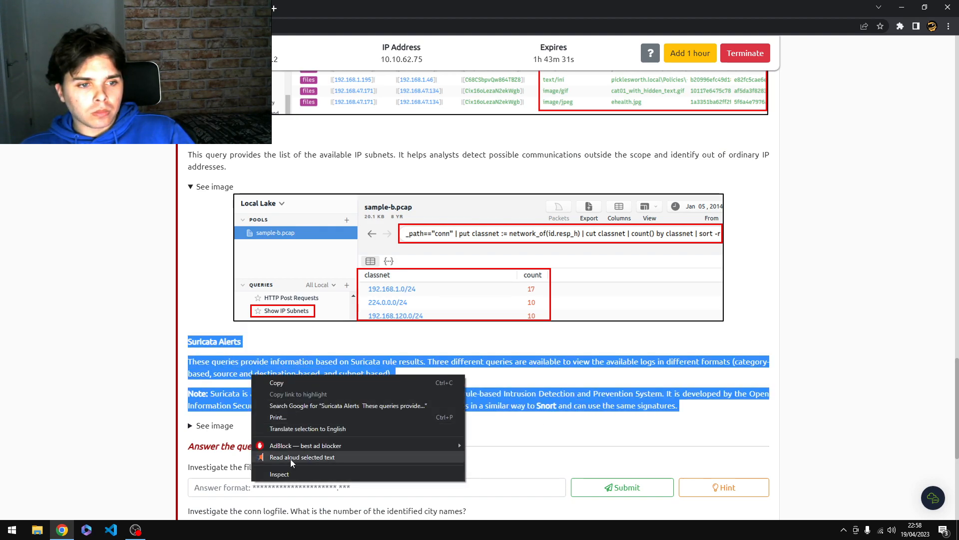
pyautogui.click(292, 458)
pyautogui.click(209, 427)
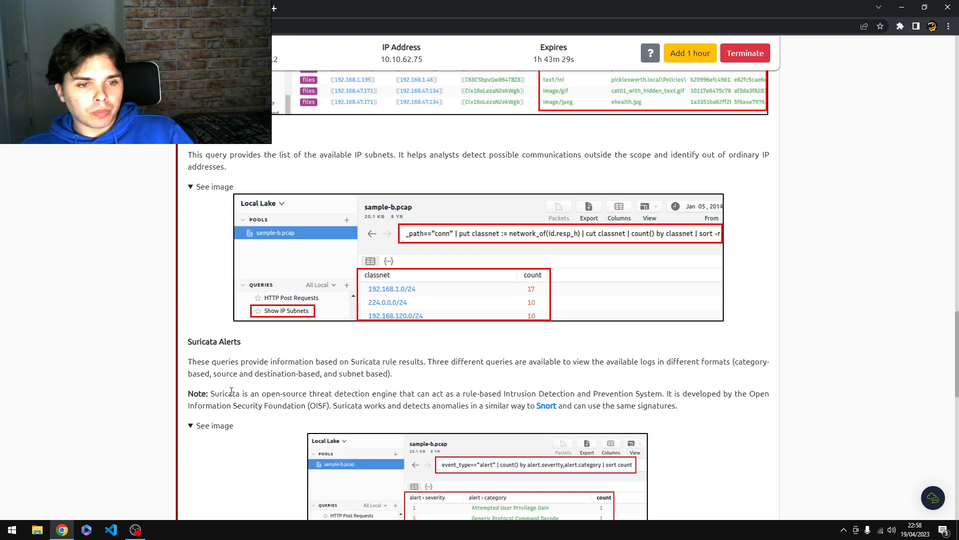
pyautogui.scroll(-2, 231, 391)
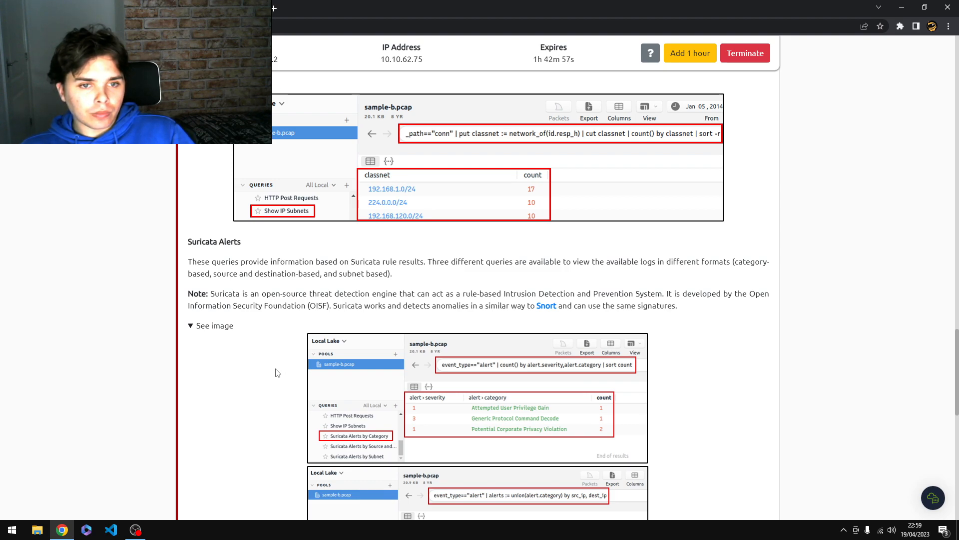
pyautogui.scroll(-4, 266, 370)
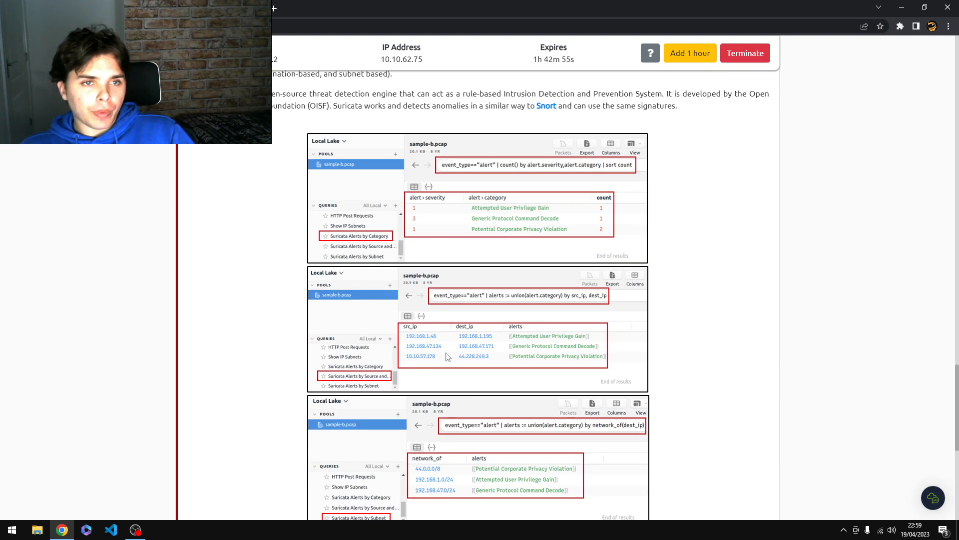
# Read the Task 4 questions and check the hint for the detected GIF file question
pyautogui.scroll(-5, 341, 324)
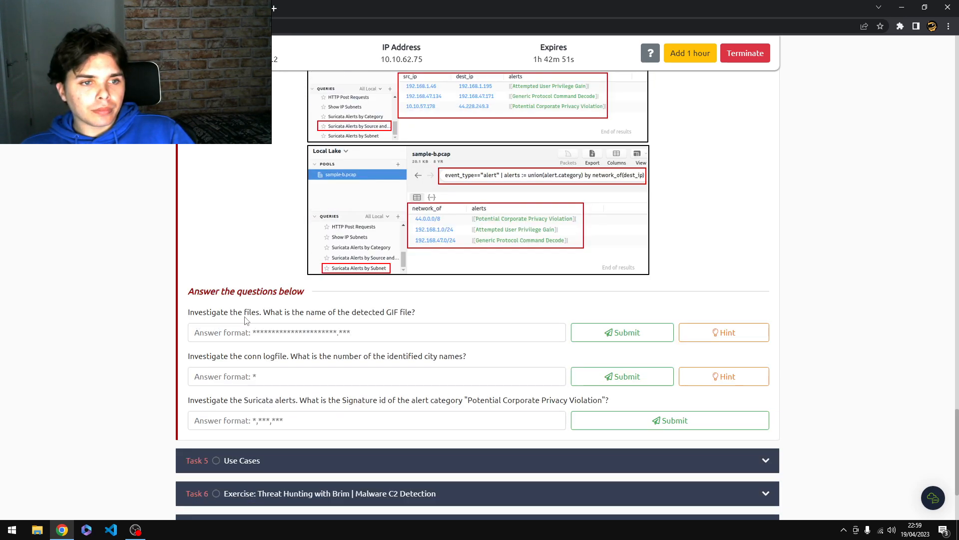
pyautogui.click(713, 334)
pyautogui.click(712, 333)
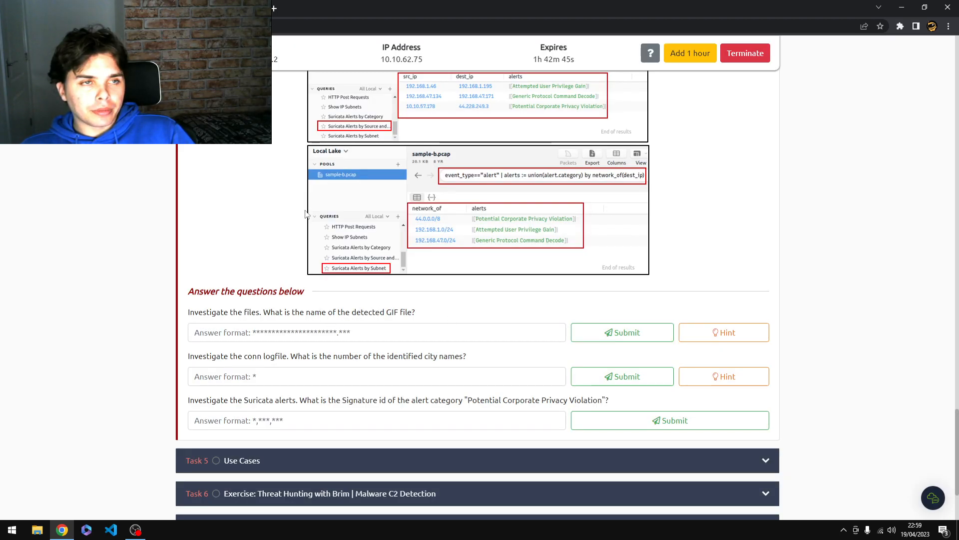
# Search the task4-sample-b.pcap logs in Brim for GIF, show the matching files record's details, and recheck the question
pyautogui.click(200, 9)
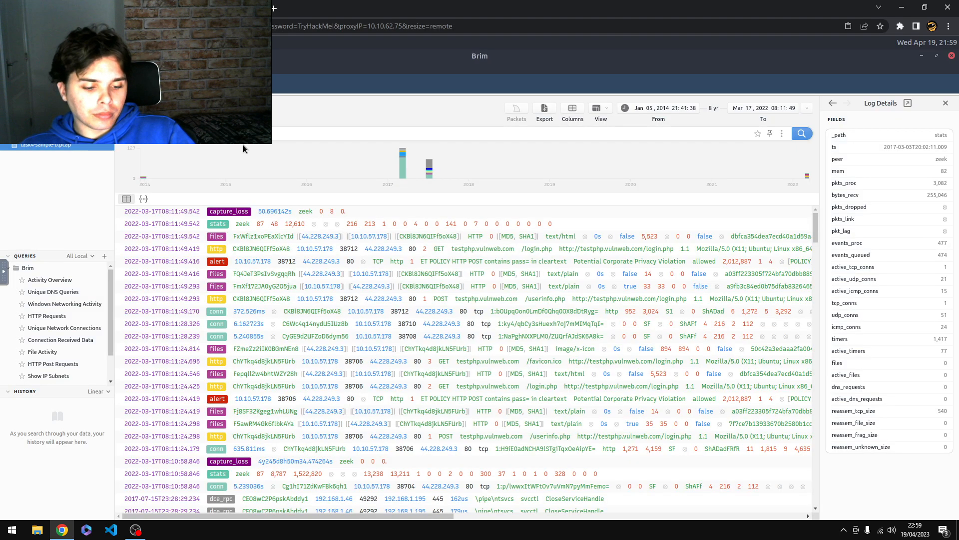
pyautogui.press('Return')
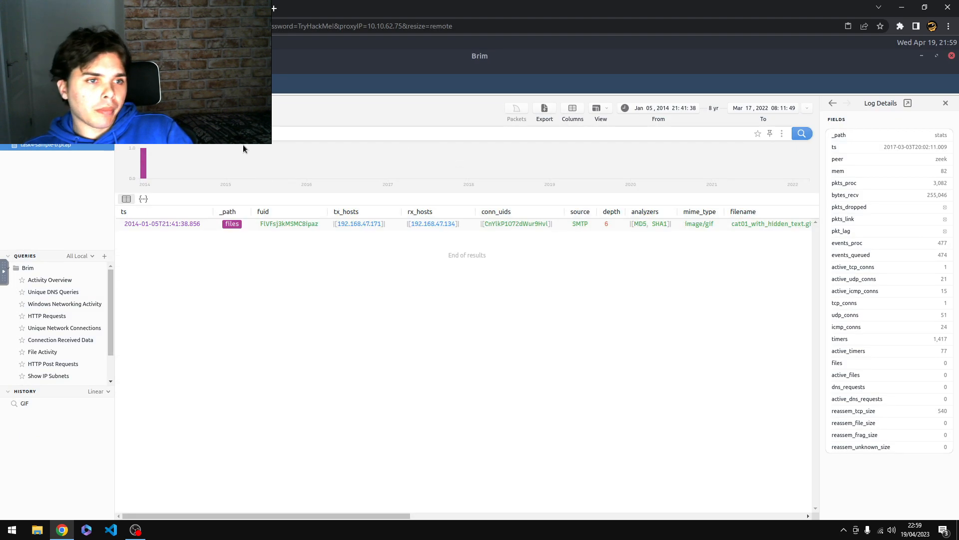
pyautogui.click(206, 224)
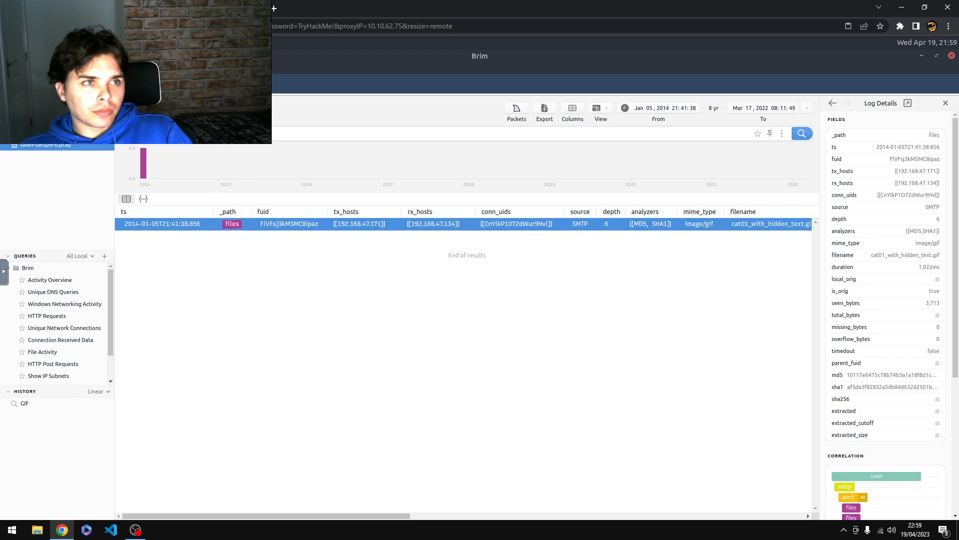
pyautogui.hotkey('ctrl', 'Tab')
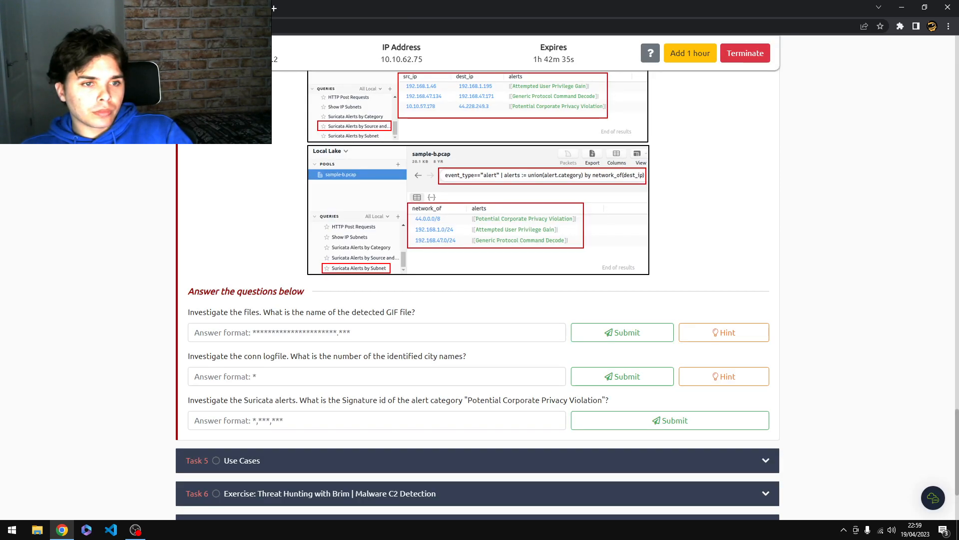
pyautogui.hotkey('ctrl', 'shift', 'Tab')
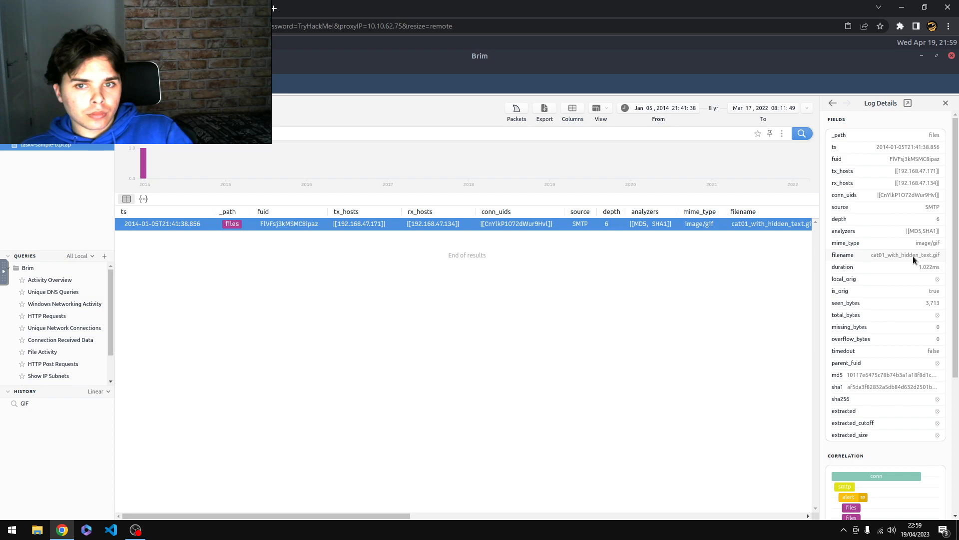
# Copy the record's filename value in Brim, and copy it out through the remote desktop's clipboard panel
pyautogui.rightClick(885, 255)
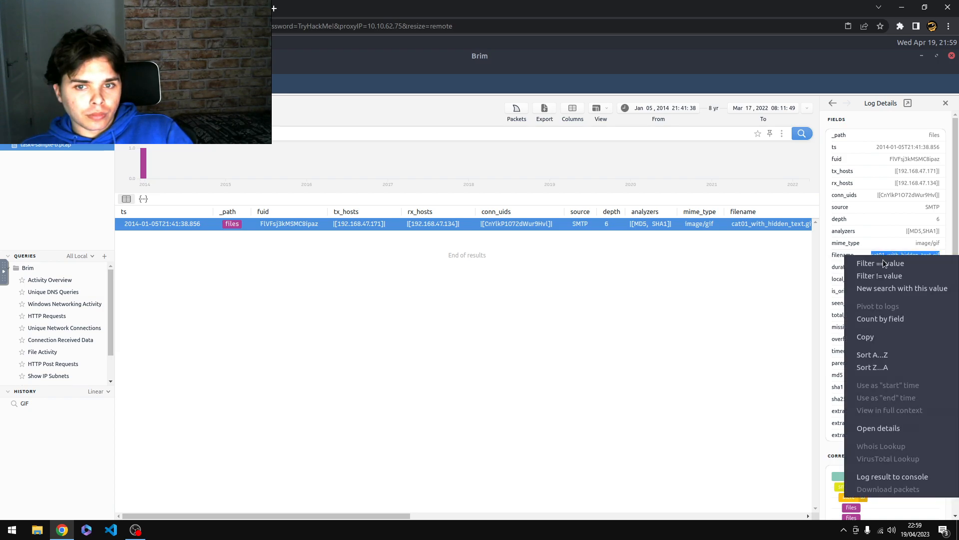
pyautogui.click(877, 336)
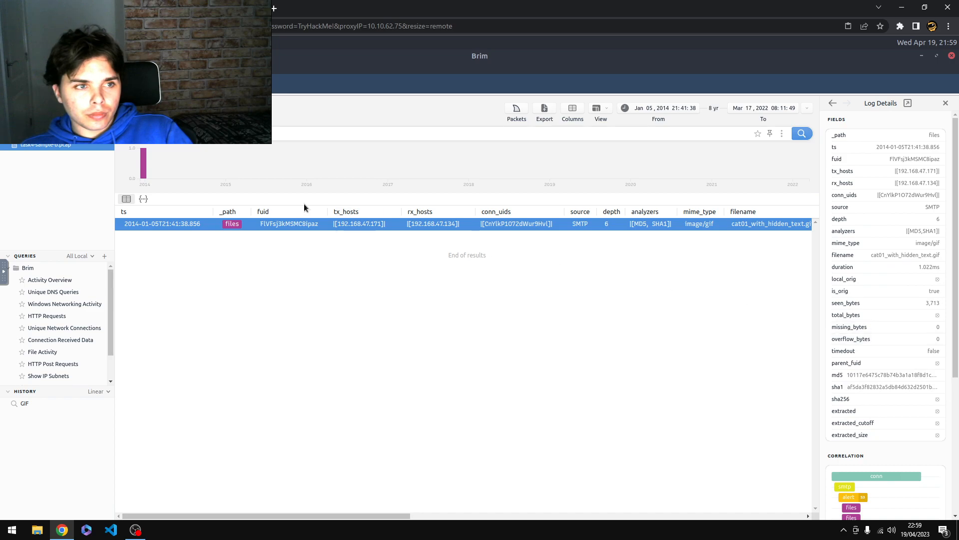
pyautogui.click(4, 272)
pyautogui.click(12, 278)
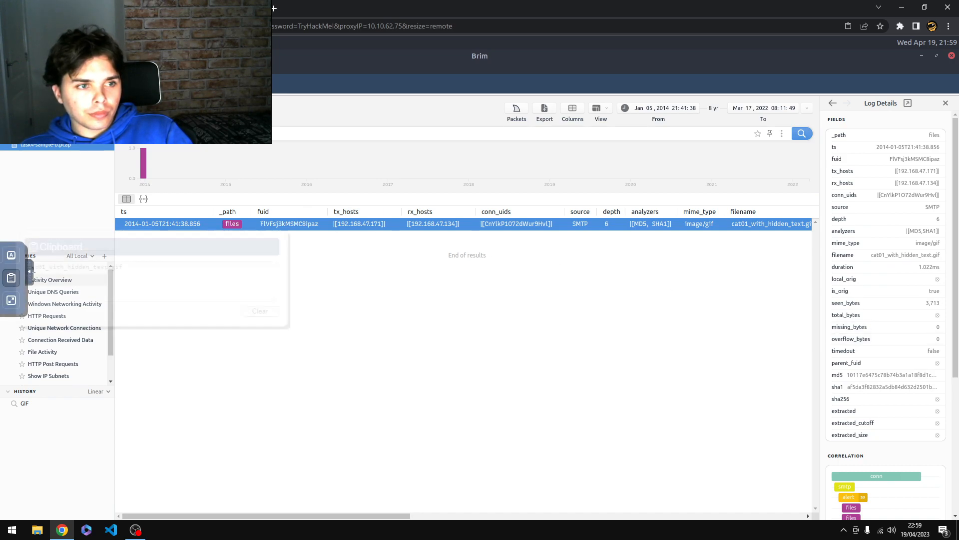
pyautogui.doubleClick(125, 271)
pyautogui.hotkey('ctrl', 'c')
# Submit cat01_with_hidden_text.gif as the Task 4 answer for the name of the detected GIF file
pyautogui.click(90, 8)
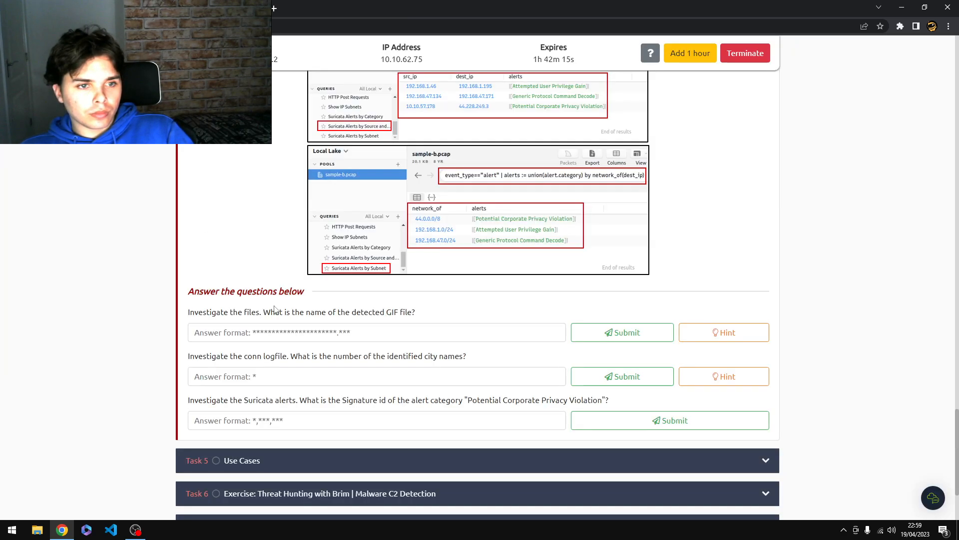
pyautogui.click(280, 332)
pyautogui.hotkey('ctrl', 'v')
pyautogui.click(592, 336)
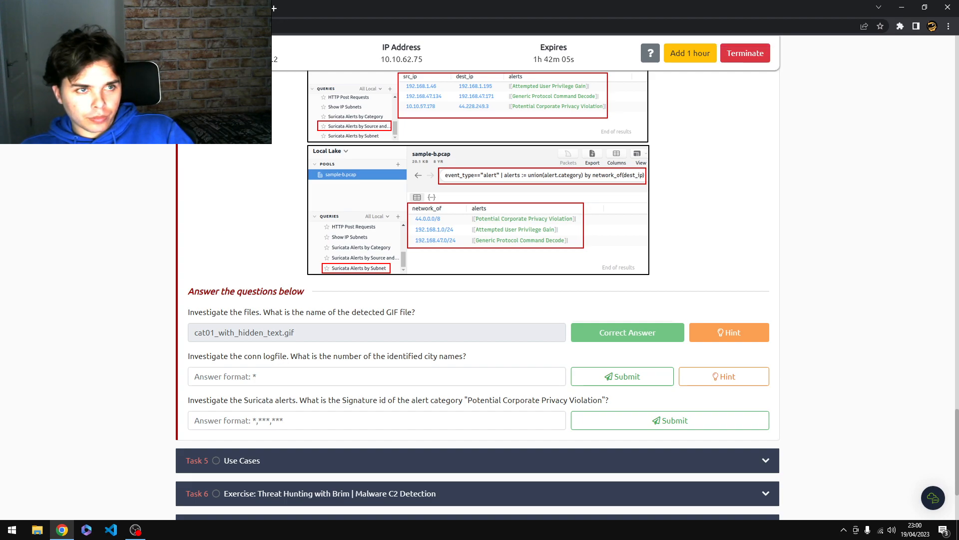
# Return to the Brim desktop, hide the clipboard panel, look through the default queries, and search the logs for conn logfile
pyautogui.click(200, 9)
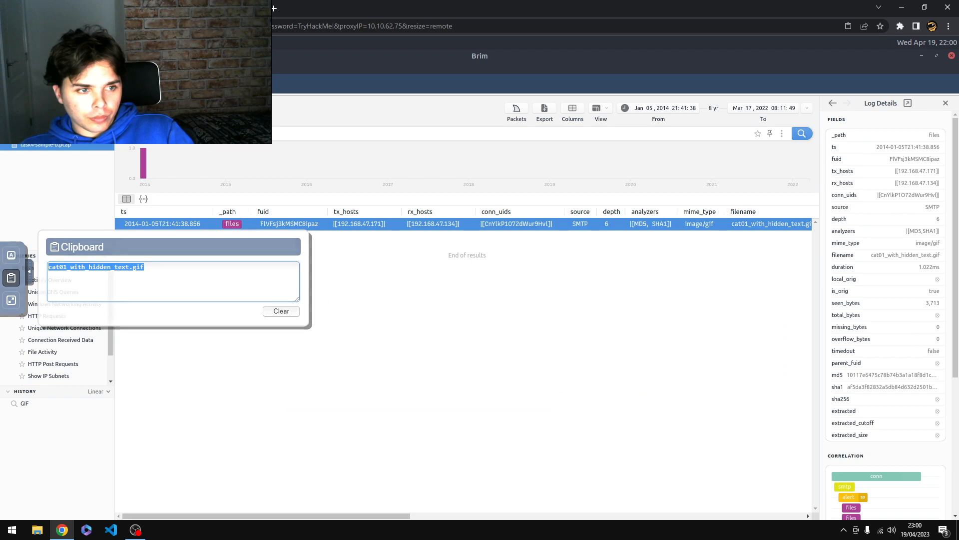
pyautogui.click(32, 276)
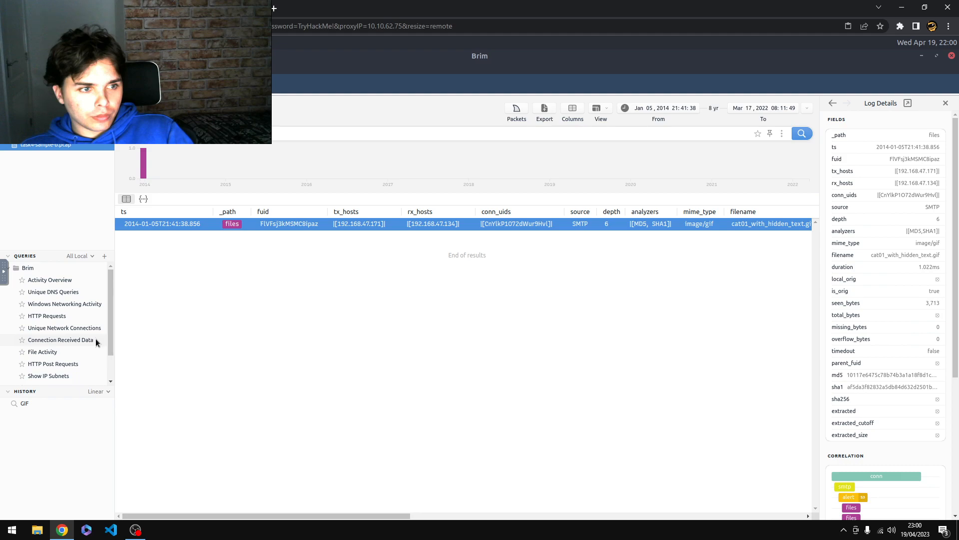
pyautogui.scroll(-1, 94, 342)
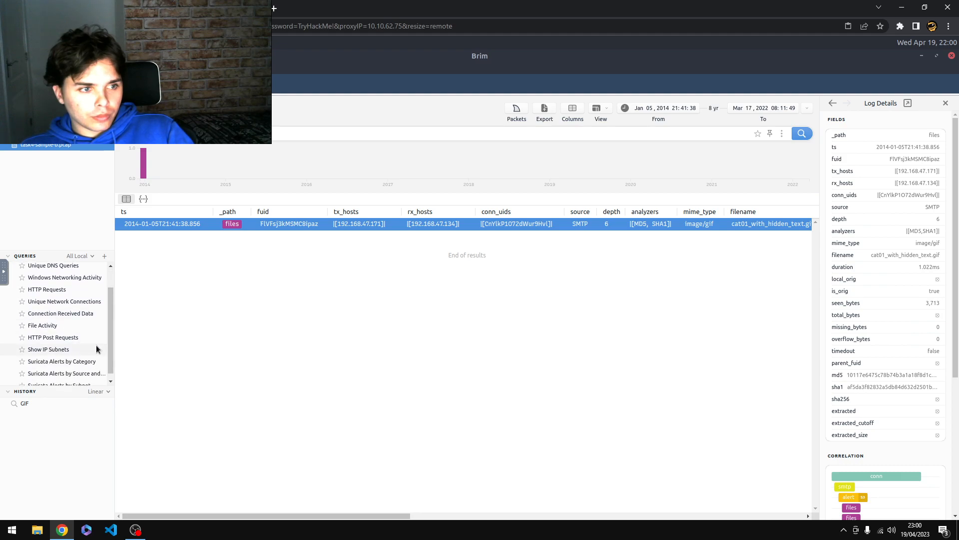
pyautogui.scroll(-1, 95, 345)
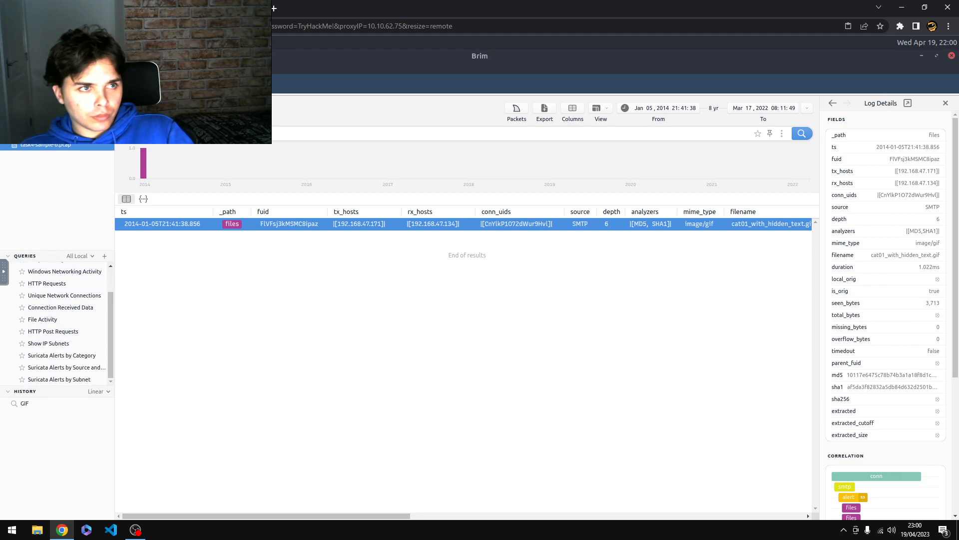
pyautogui.click(75, 8)
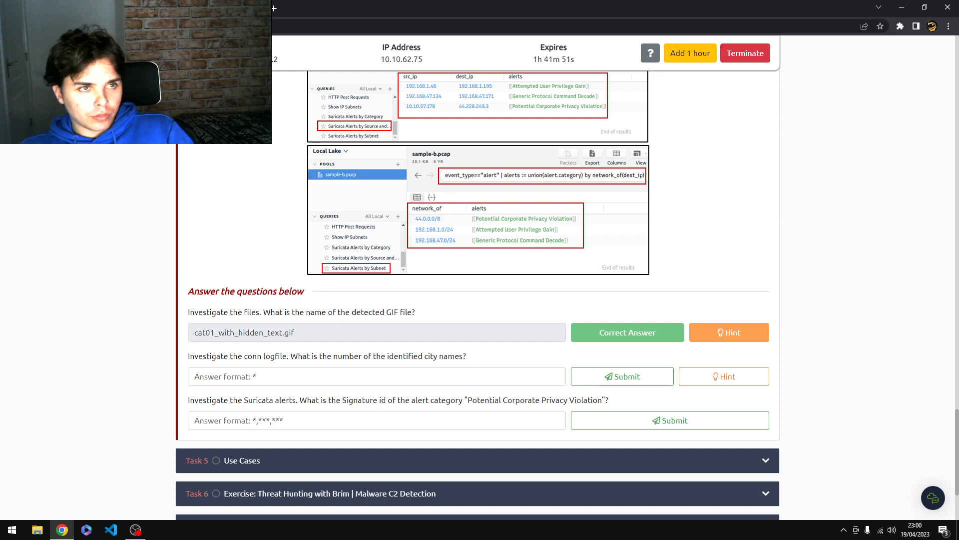
pyautogui.click(200, 8)
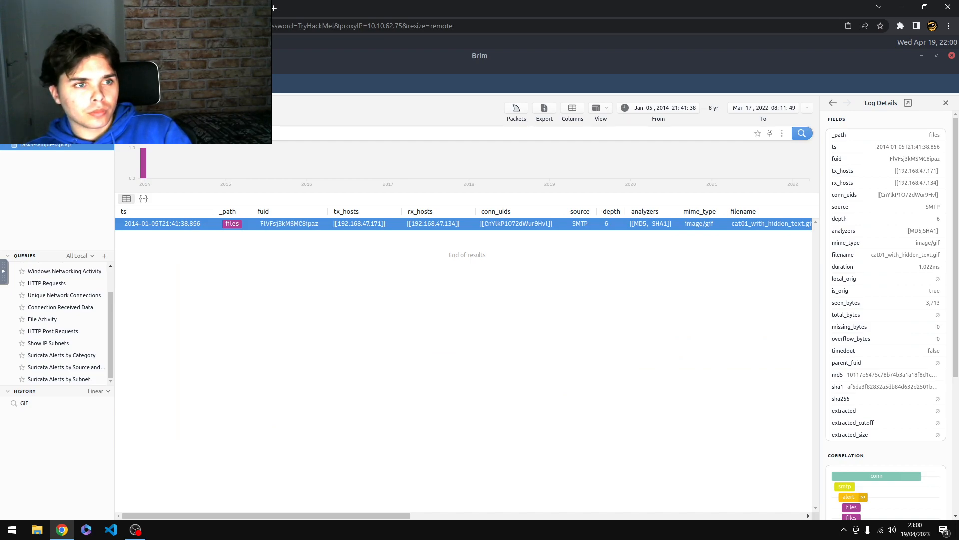
pyautogui.press('Return')
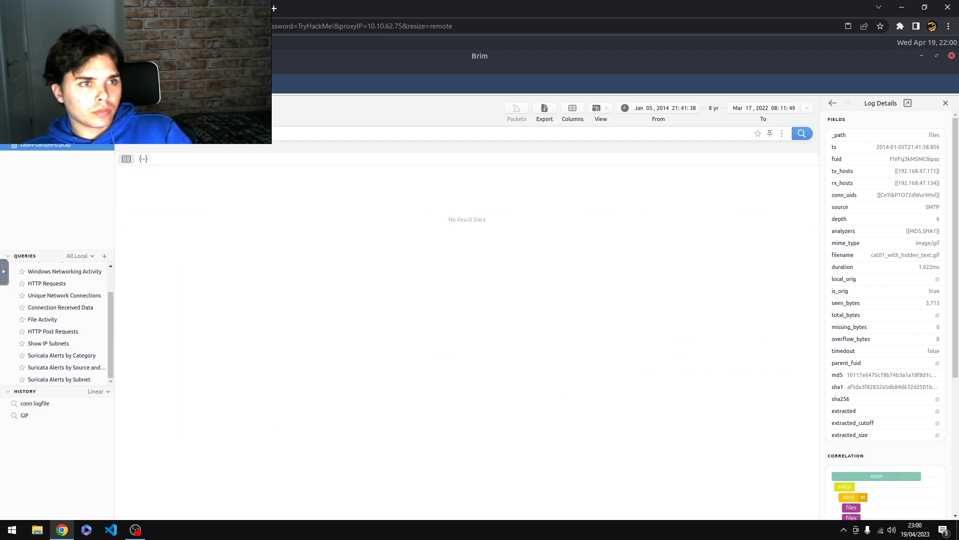
# Open the hint for the Task 4 conn logfile question and copy its text from "horizontal bar." through geo.resp.city
pyautogui.click(80, 8)
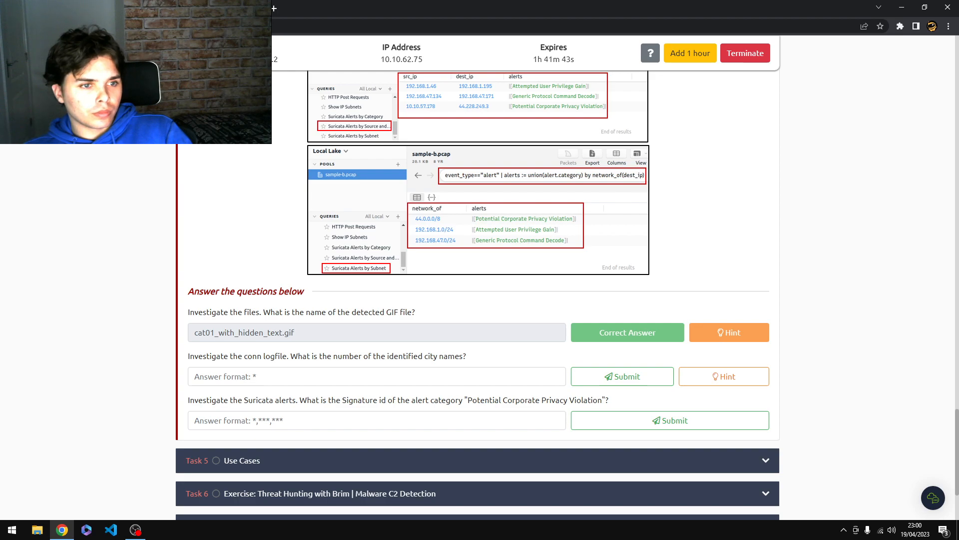
pyautogui.click(714, 376)
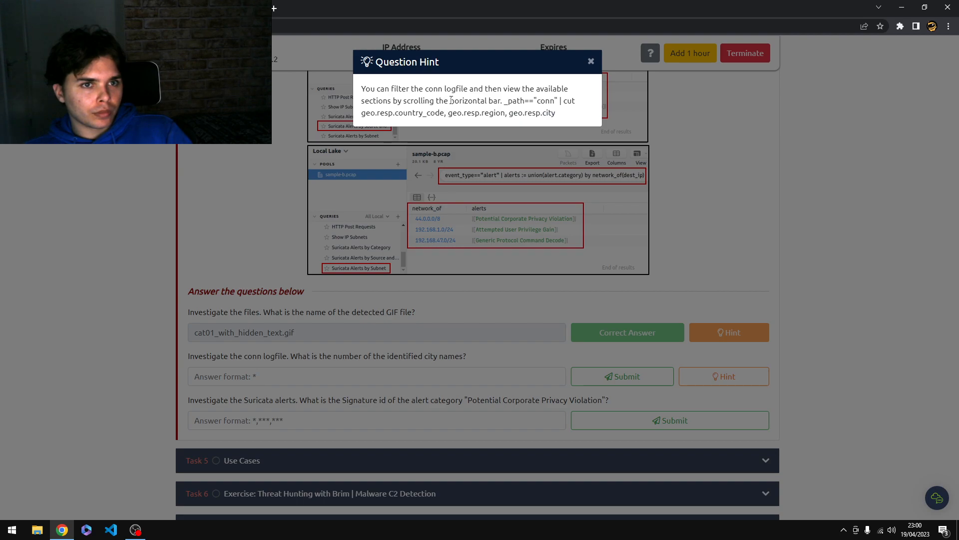
pyautogui.moveTo(451, 100); pyautogui.dragTo(552, 126)
pyautogui.hotkey('ctrl', 'c')
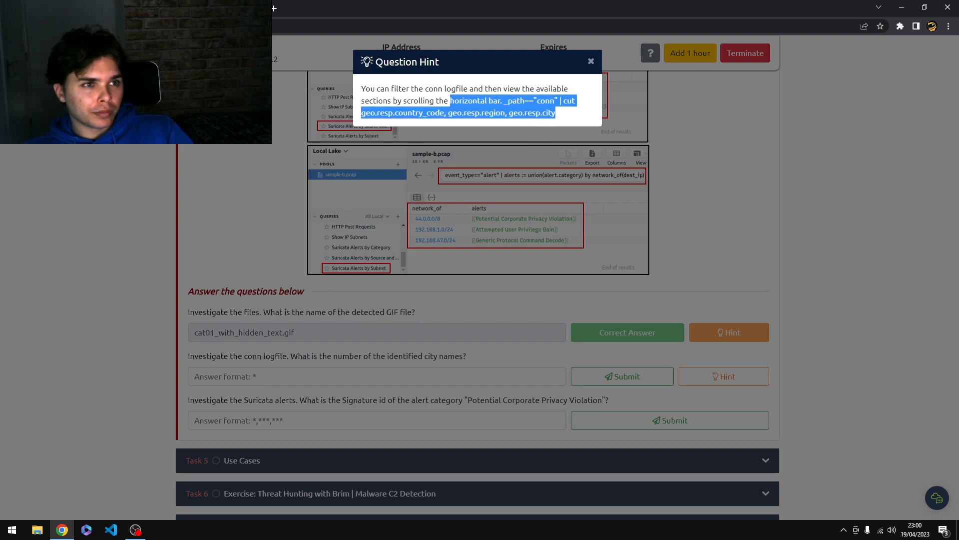
# Try to transfer the copied hint text through the remote desktop's clipboard panel and select Brim's existing search query for replacement
pyautogui.click(200, 8)
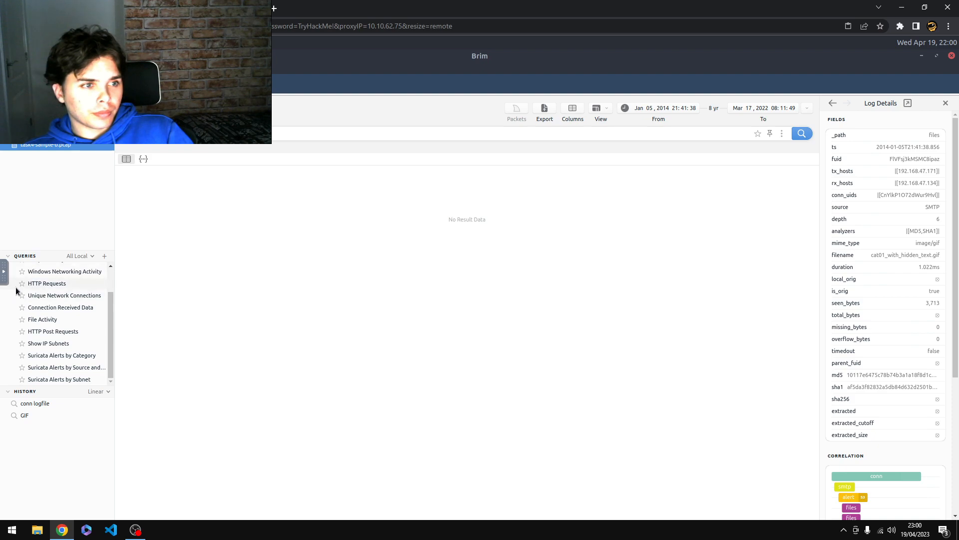
pyautogui.scroll(2, 59, 283)
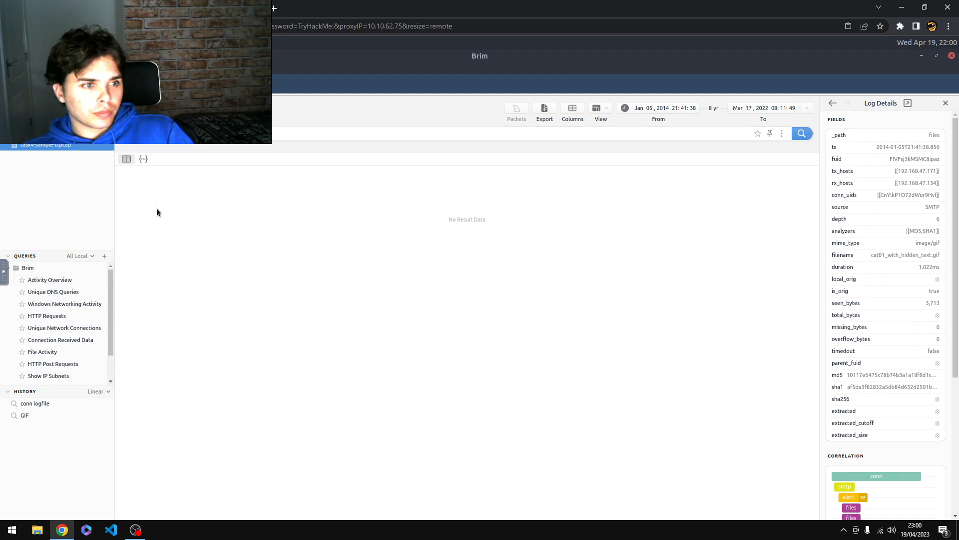
pyautogui.click(4, 270)
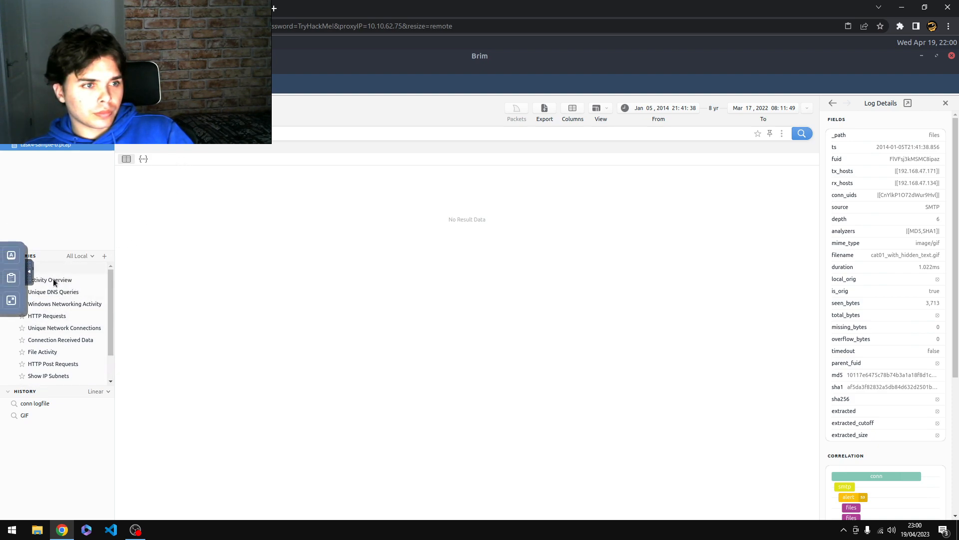
pyautogui.click(11, 278)
pyautogui.click(133, 278)
pyautogui.hotkey('ctrl', 'a')
pyautogui.hotkey('ctrl', 'v')
pyautogui.hotkey('ctrl', 'a')
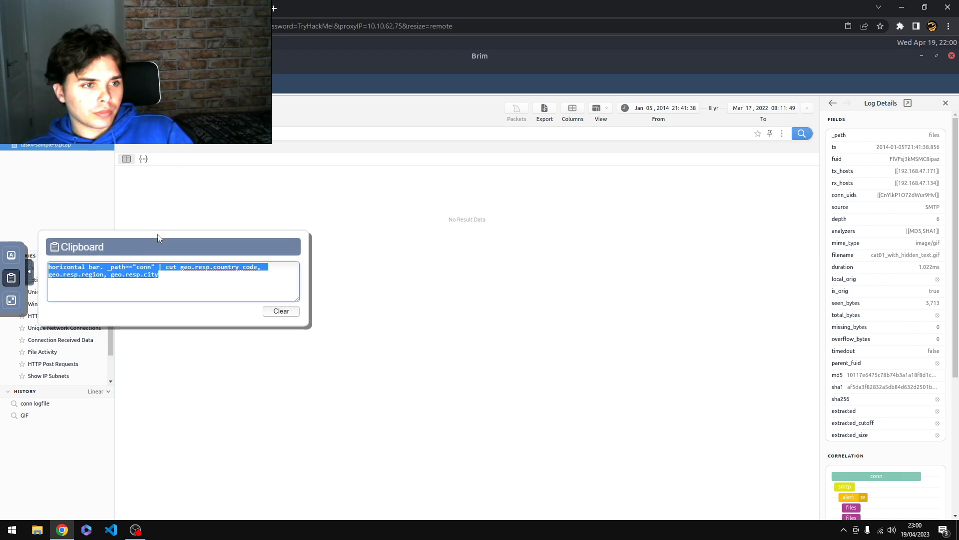
pyautogui.click(176, 133)
pyautogui.hotkey('ctrl', 'a')
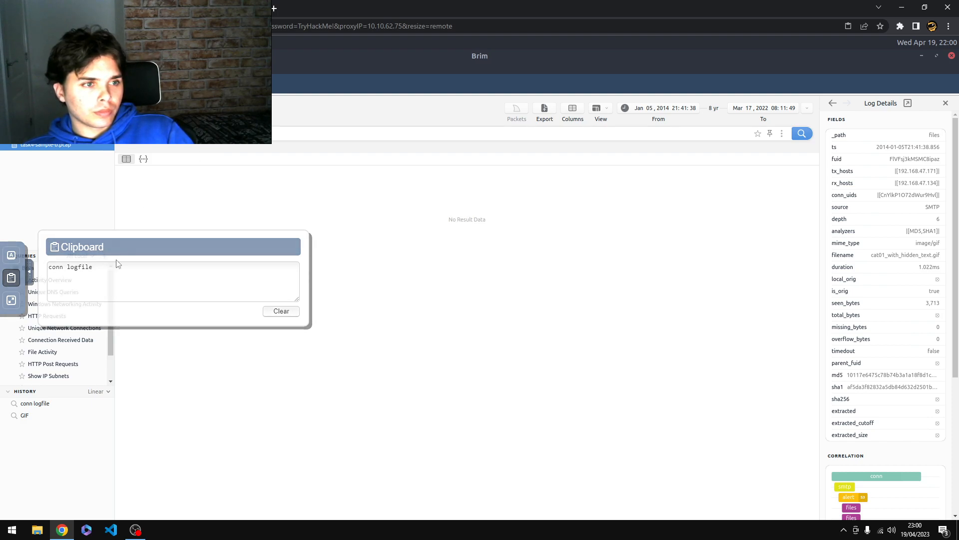
# Paste the hint text into the remote clipboard again and run it in Brim, including "horizontal bar." and the _path=="conn" geo.resp fields query
pyautogui.click(82, 8)
pyautogui.click(203, 8)
pyautogui.click(118, 278)
pyautogui.hotkey('ctrl', 'a')
pyautogui.hotkey('ctrl', 'v')
pyautogui.moveTo(156, 276); pyautogui.dragTo(163, 283)
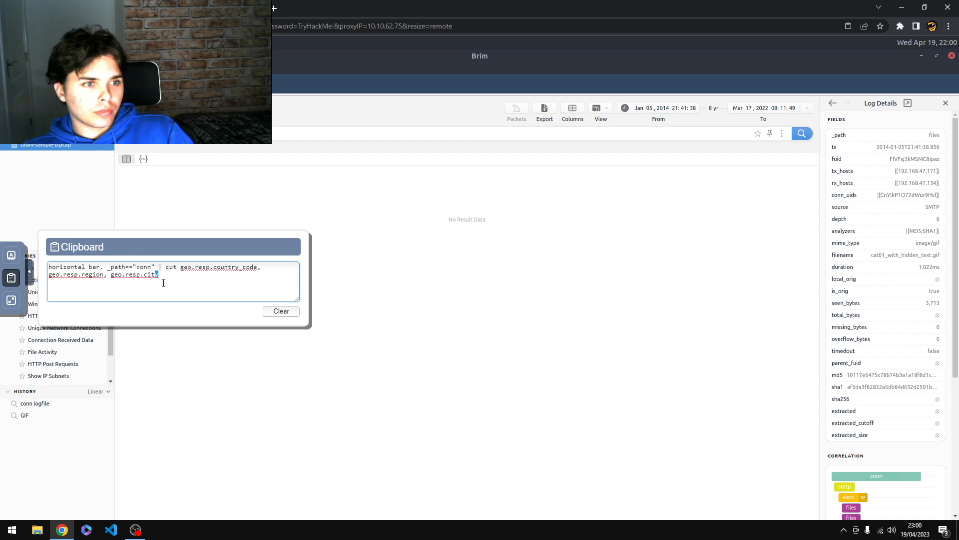
pyautogui.hotkey('ctrl', 'a')
pyautogui.click(187, 134)
pyautogui.hotkey('ctrl', 'v')
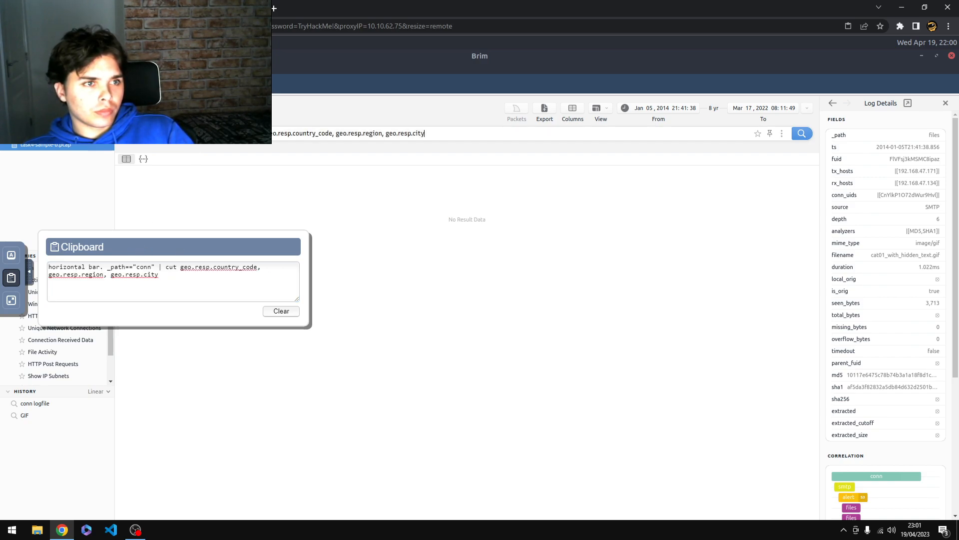
pyautogui.press('Return')
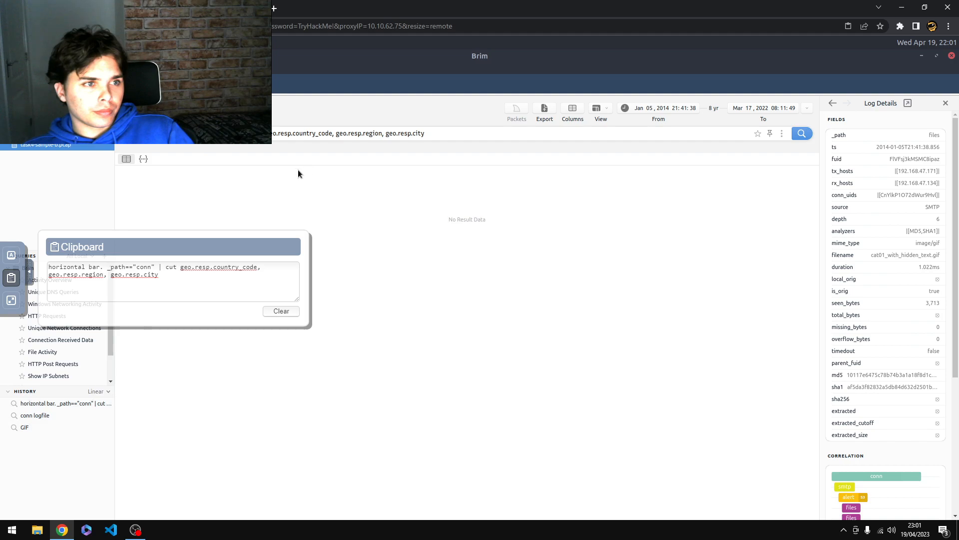
# Hide the remote clipboard panel and run the Activity Overview default query in Brim
pyautogui.click(29, 275)
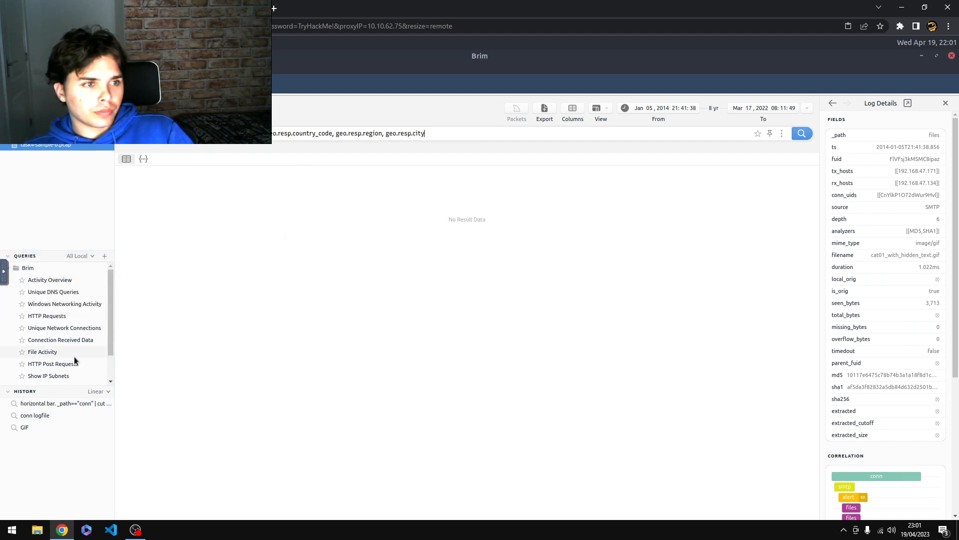
pyautogui.click(79, 284)
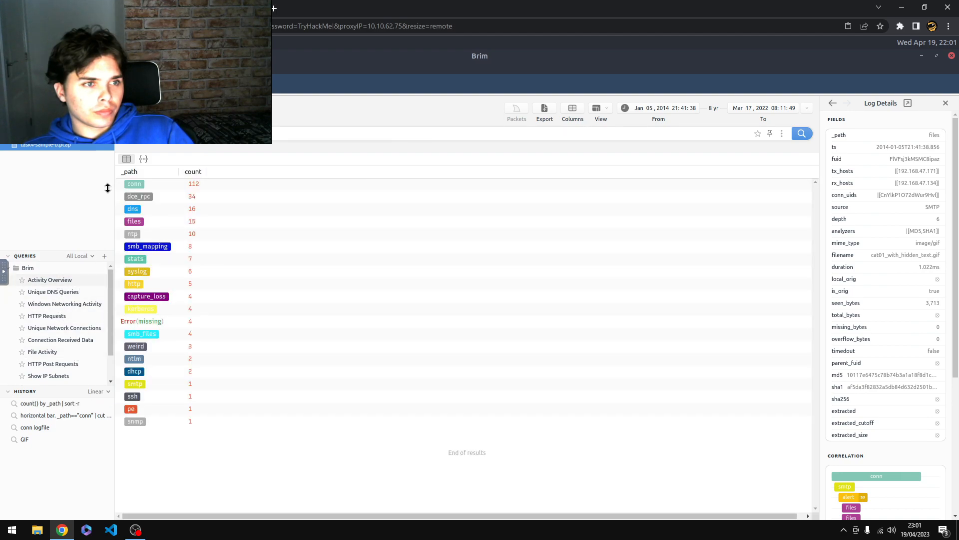
# Review Task 4's default query explanations and example images in TryHackMe, and recheck the conn logfile question about city names
pyautogui.click(95, 8)
pyautogui.click(260, 204)
pyautogui.scroll(7, 258, 207)
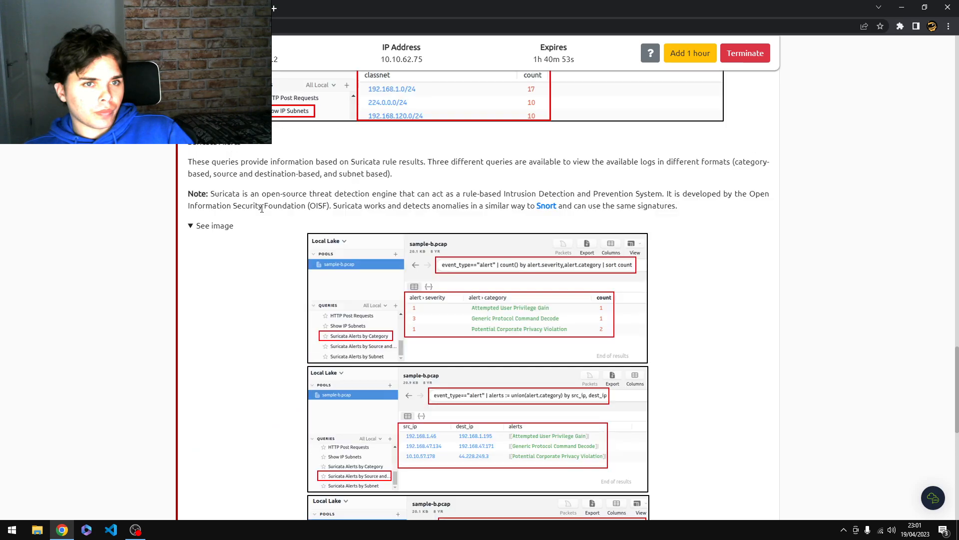
pyautogui.scroll(6, 258, 216)
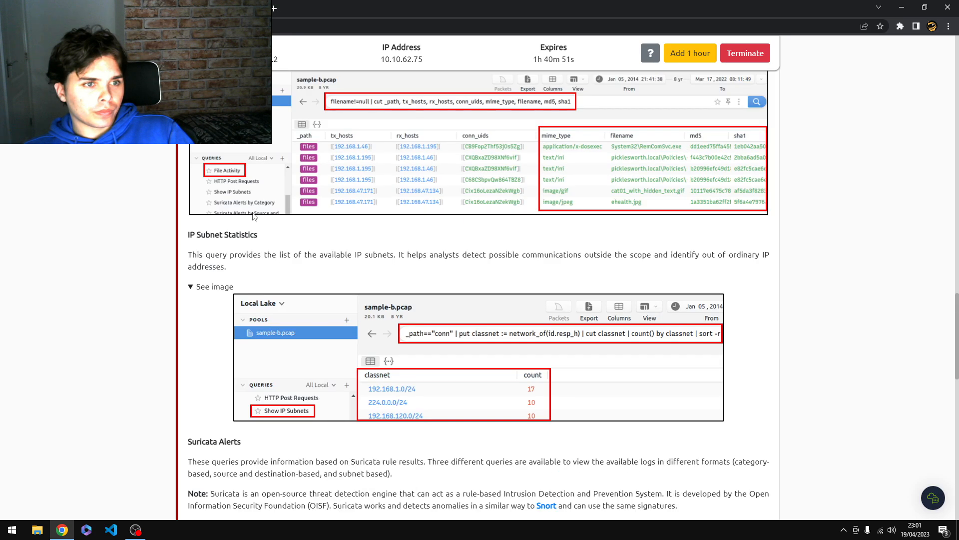
pyautogui.scroll(5, 252, 216)
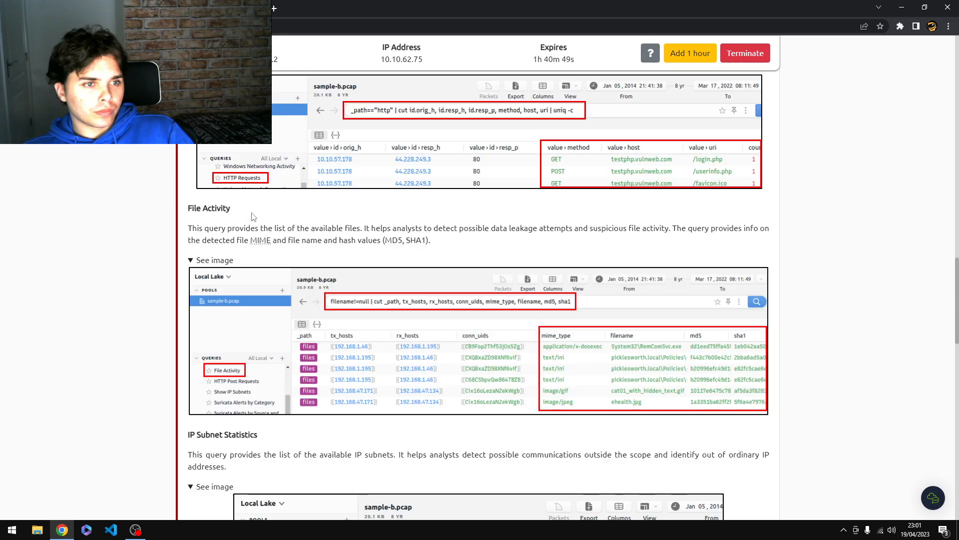
pyautogui.scroll(4, 252, 216)
pyautogui.scroll(4, 251, 216)
pyautogui.scroll(7, 251, 216)
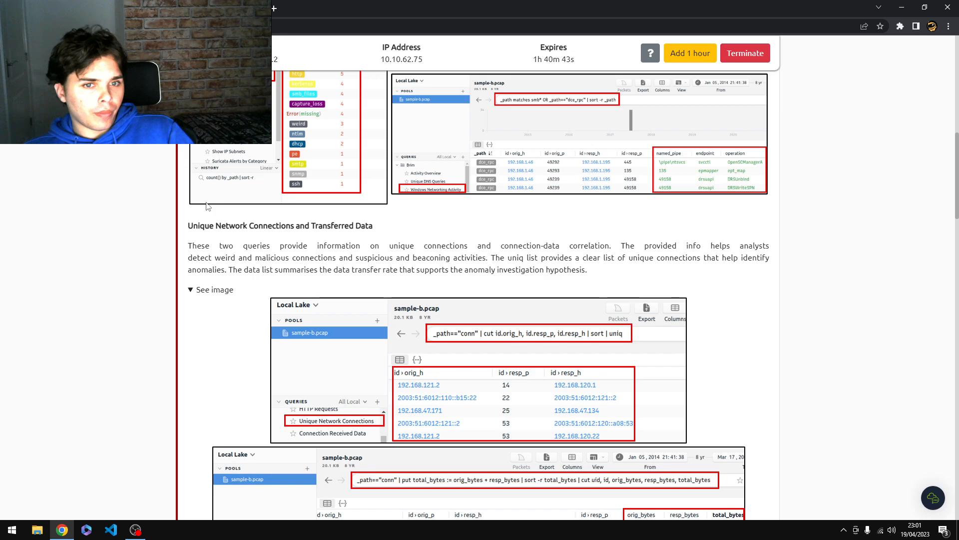
pyautogui.scroll(2, 204, 206)
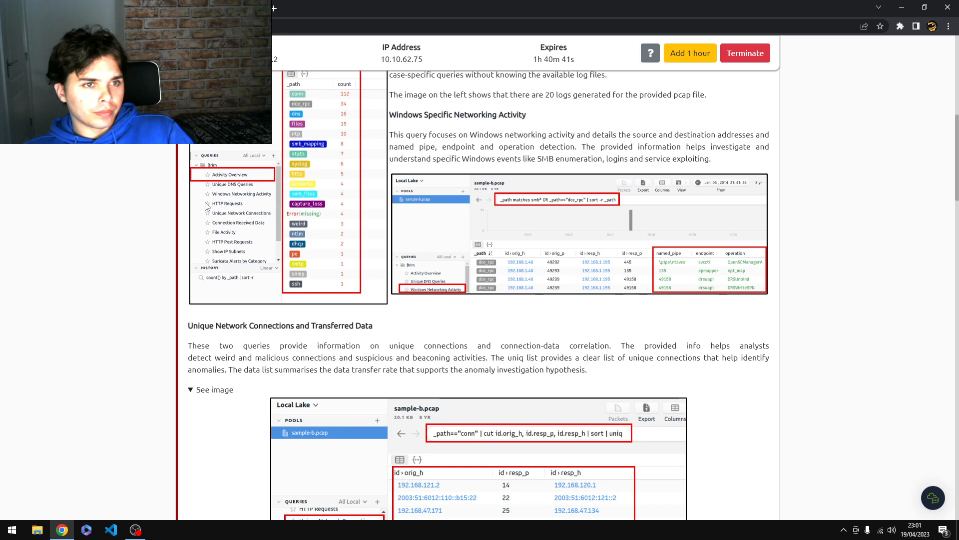
pyautogui.scroll(-8, 205, 212)
pyautogui.scroll(15, 207, 219)
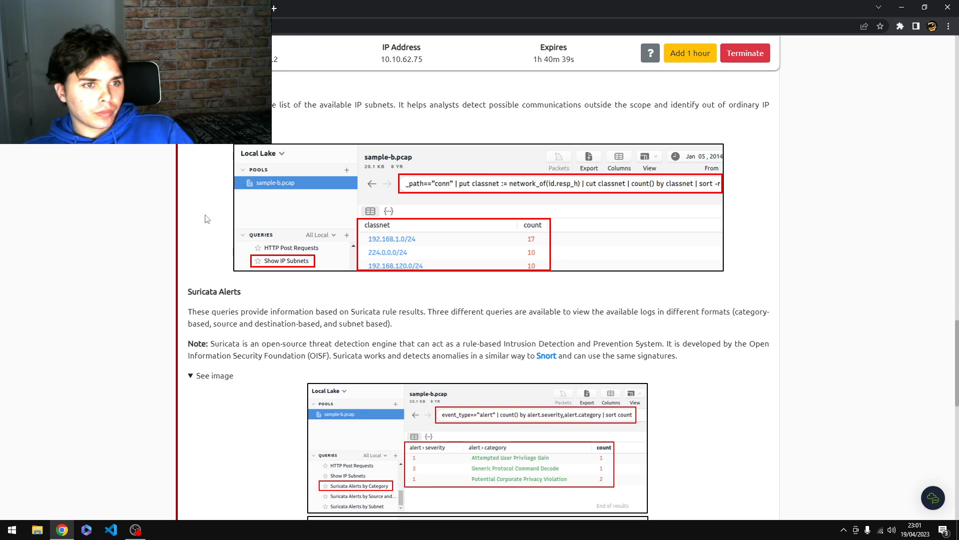
pyautogui.scroll(-10, 207, 218)
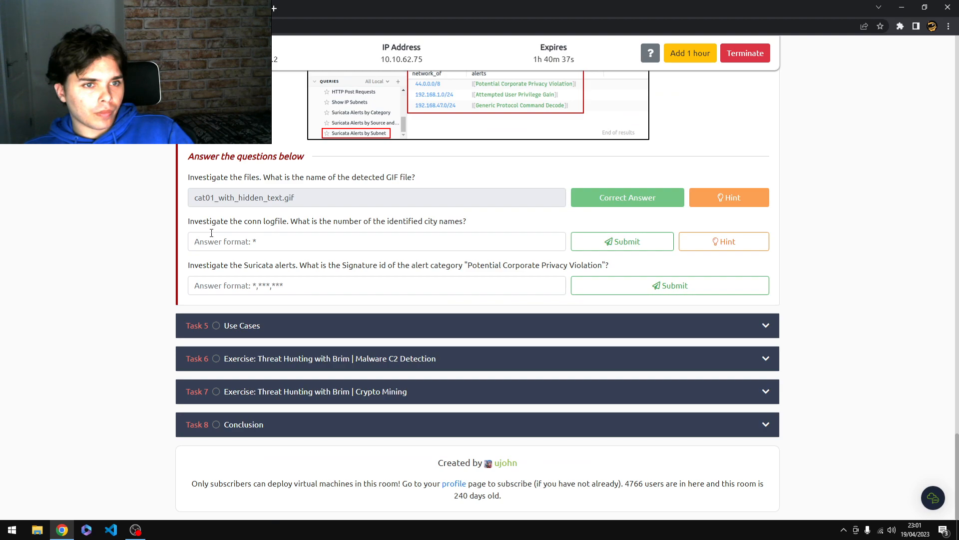
# Switch back to Brim, run the Unique Network Connections default query, and examine the listed connections
pyautogui.click(200, 8)
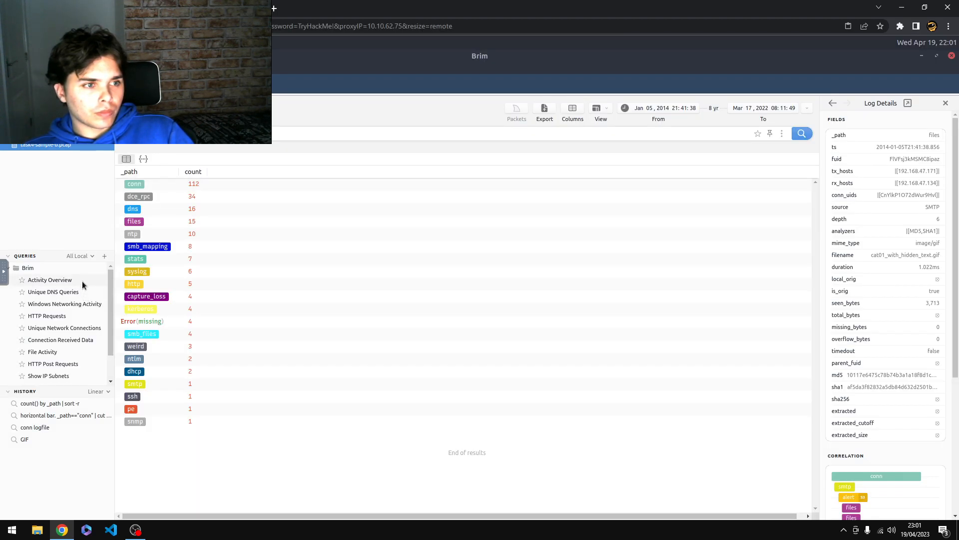
pyautogui.click(95, 329)
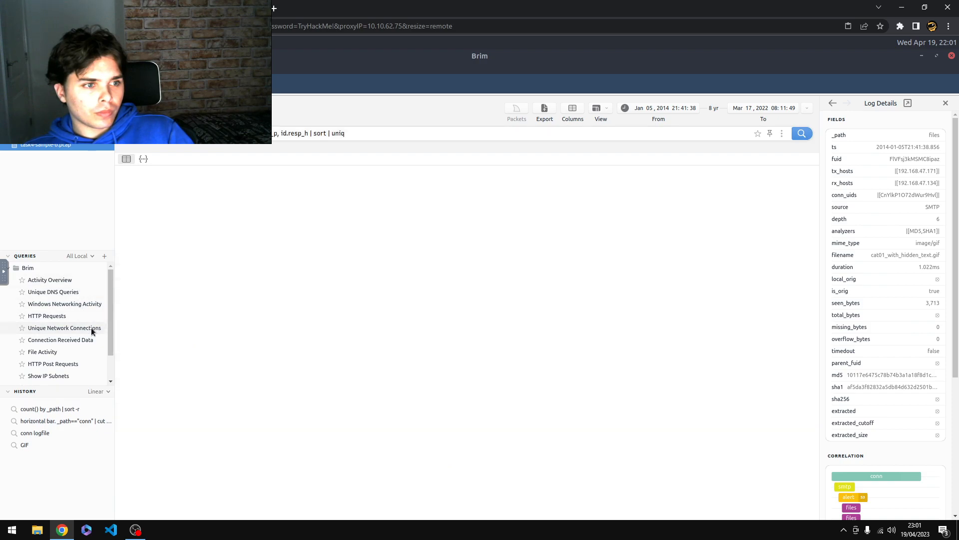
pyautogui.click(368, 137)
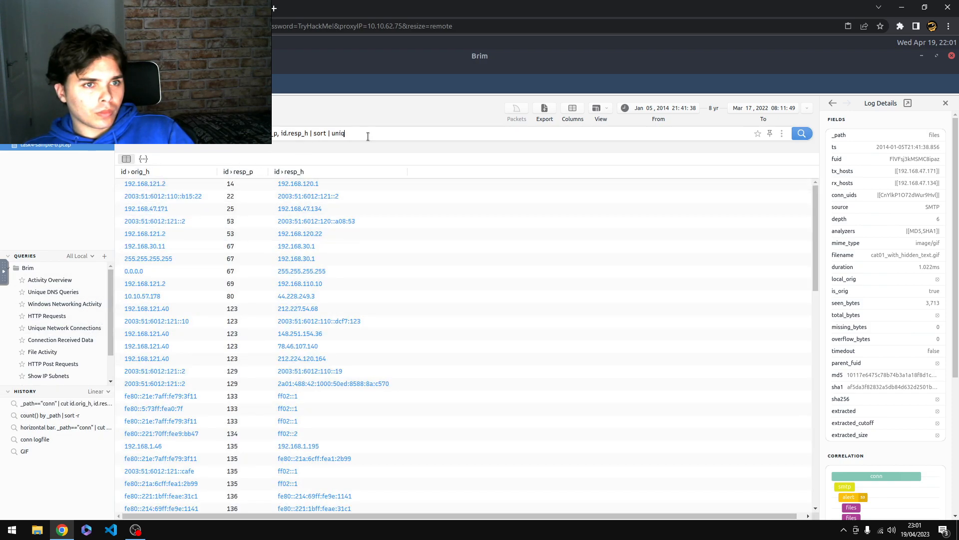
pyautogui.press('Return')
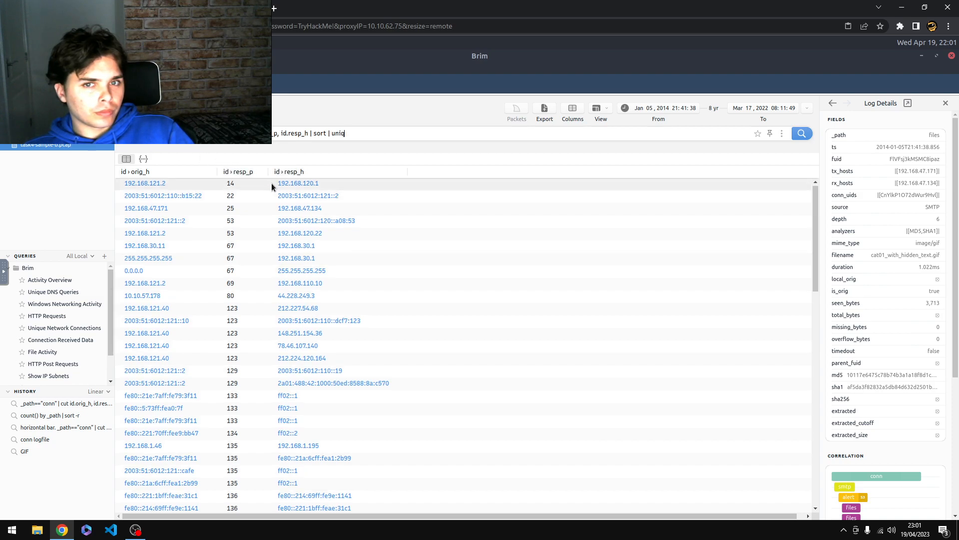
pyautogui.scroll(-1, 275, 189)
pyautogui.scroll(1, 275, 188)
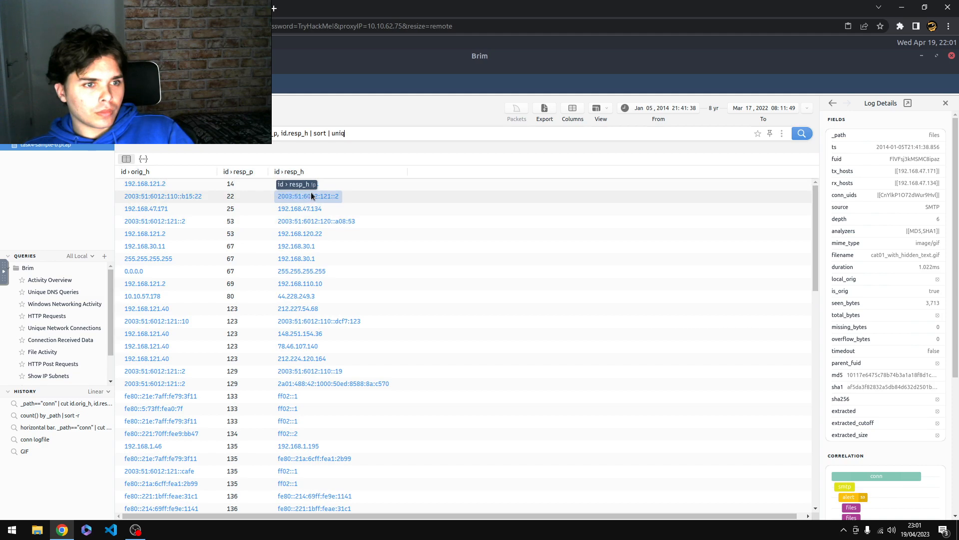
# Sort the connections by id.resp_p, and clear the whole query from the search field
pyautogui.click(246, 172)
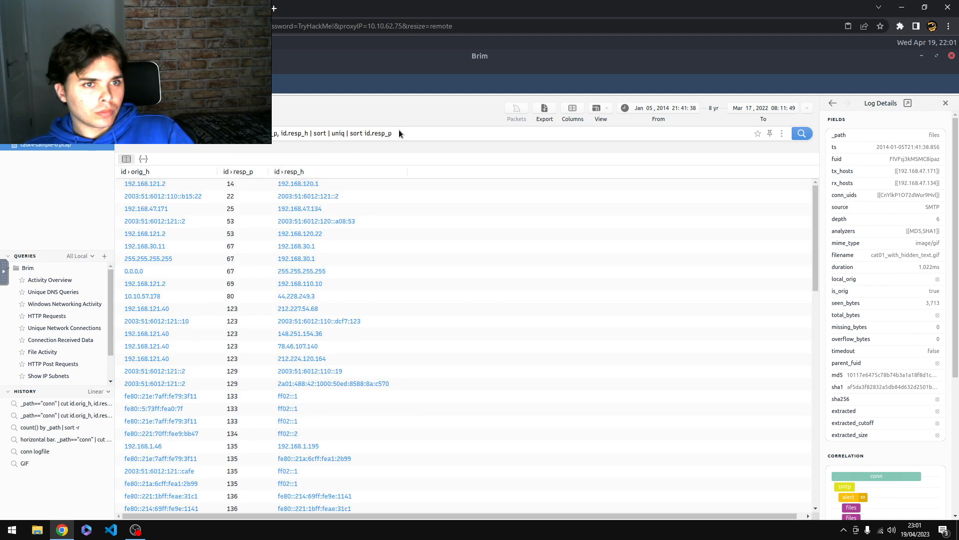
pyautogui.tripleClick(414, 133)
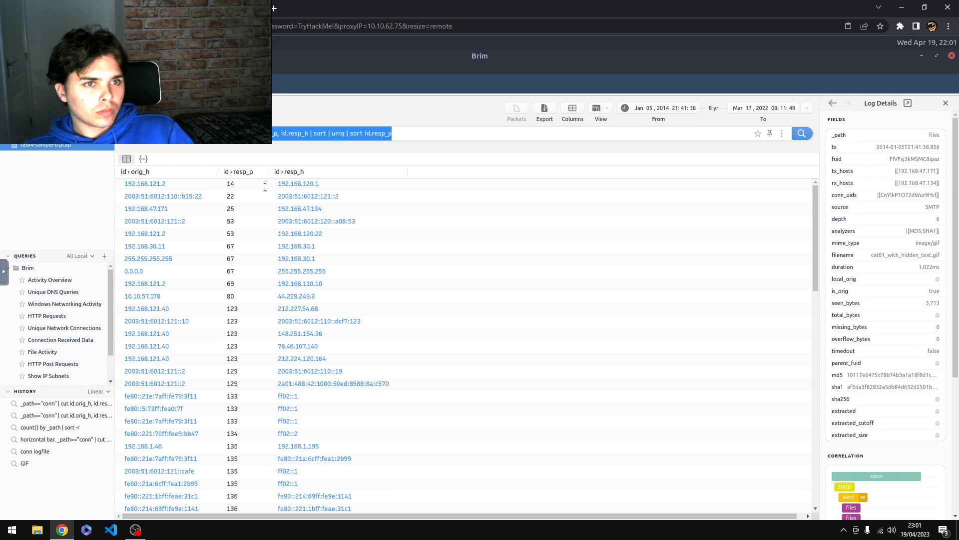
pyautogui.press('BackSpace')
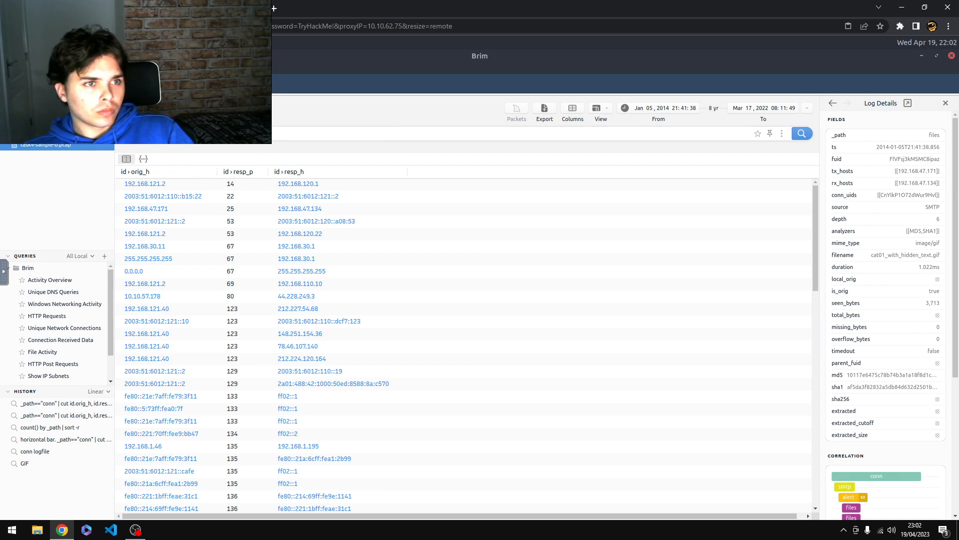
# Check the query text in the remote clipboard, and rerun the Activity Overview query with the clipboard panel hidden
pyautogui.click(5, 279)
pyautogui.click(12, 278)
pyautogui.hotkey('ctrl', 'a')
pyautogui.click(175, 134)
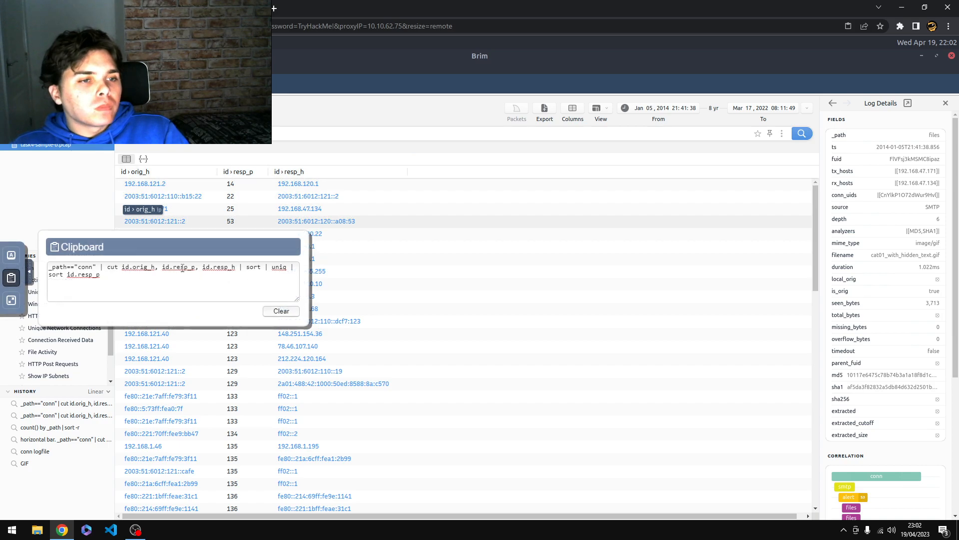
pyautogui.hotkey('ctrl', 'a')
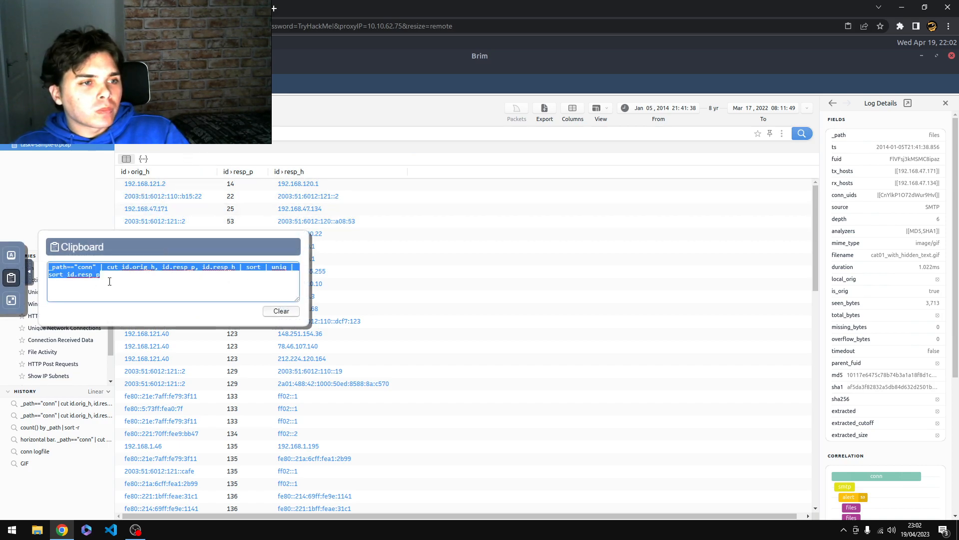
pyautogui.click(360, 133)
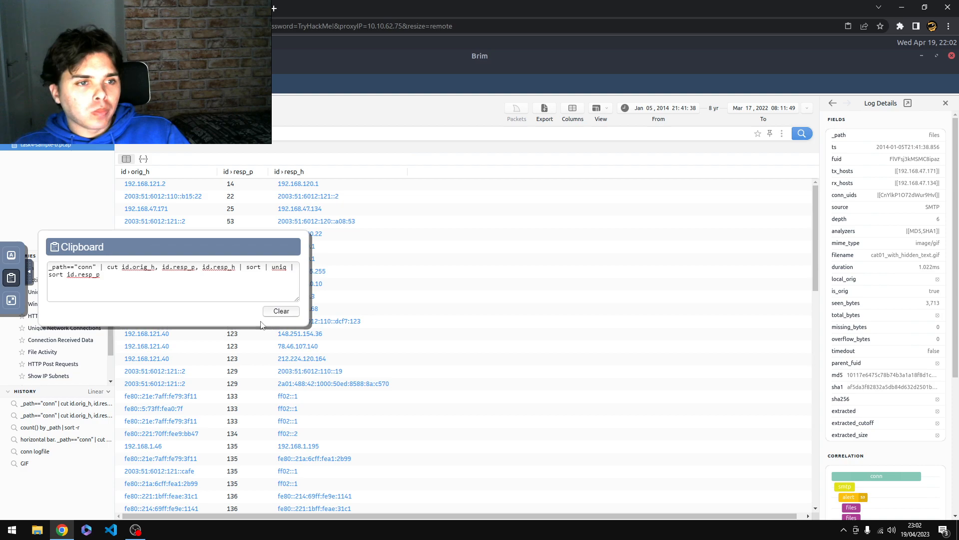
pyautogui.click(29, 271)
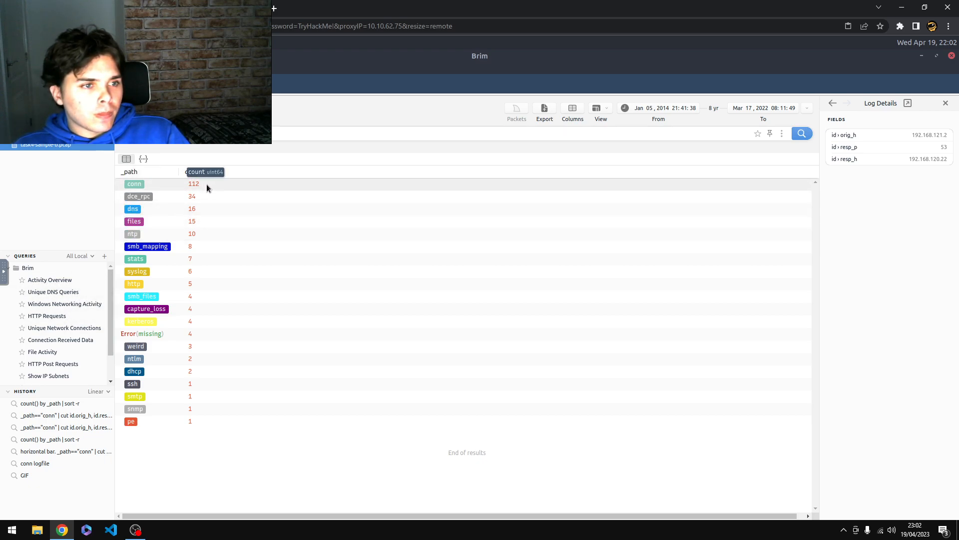
# Switch to TryHackMe, open the hint for the conn logfile question, and copy its query selecting geo.resp.country_code, geo.resp.region and geo.resp.city
pyautogui.click(83, 8)
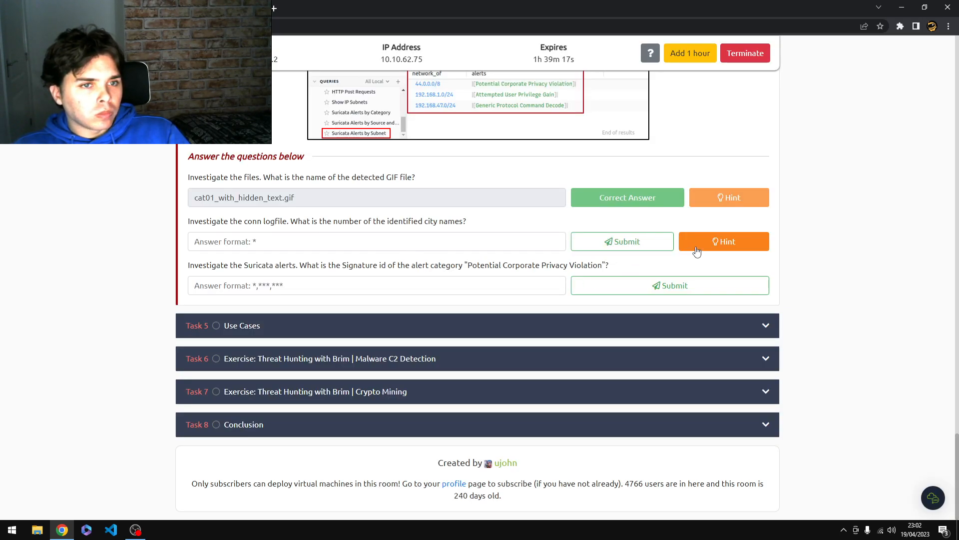
pyautogui.click(199, 8)
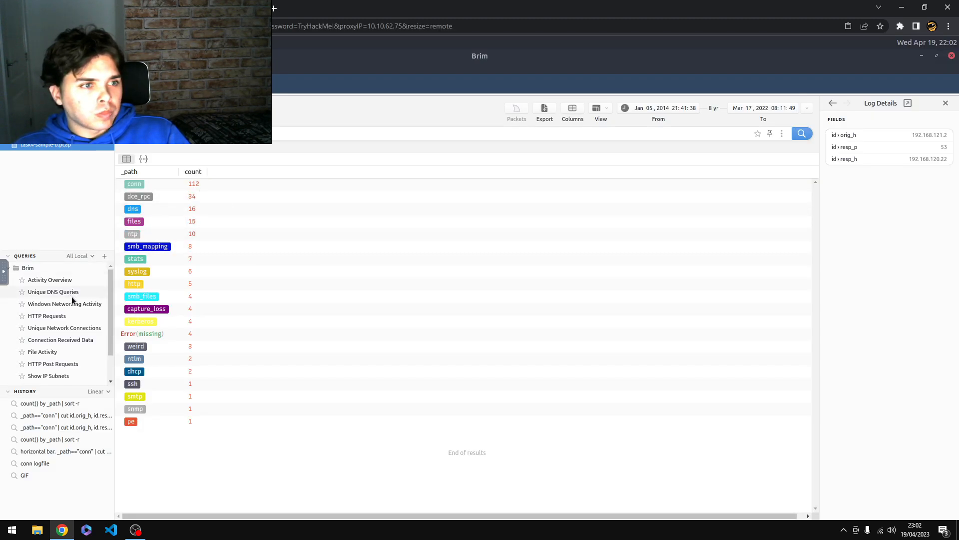
pyautogui.click(83, 8)
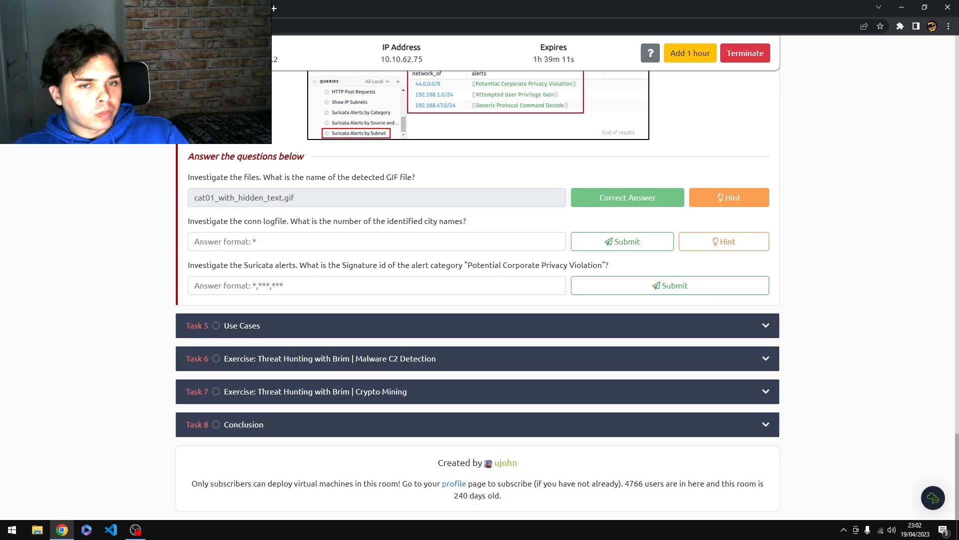
pyautogui.click(700, 243)
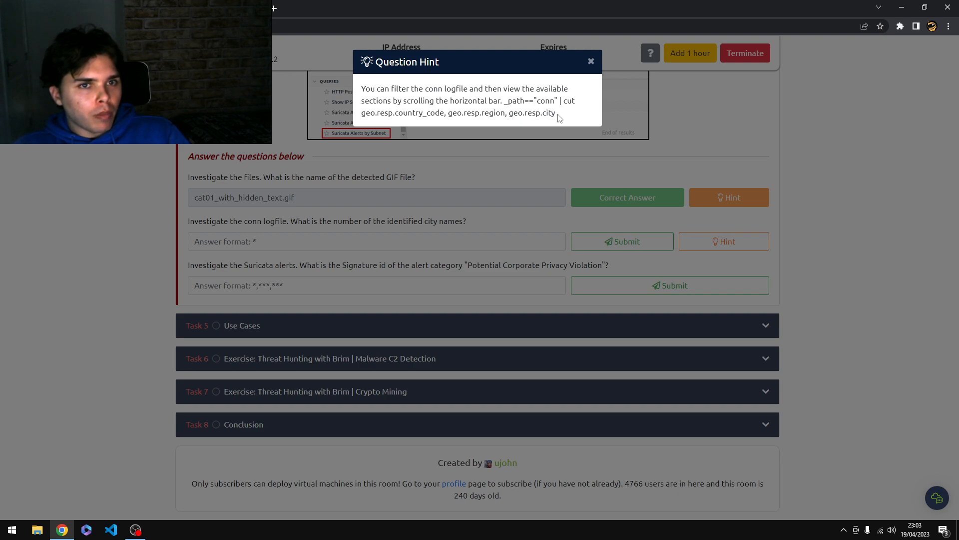
pyautogui.moveTo(558, 116); pyautogui.dragTo(505, 103)
pyautogui.hotkey('ctrl', 'c')
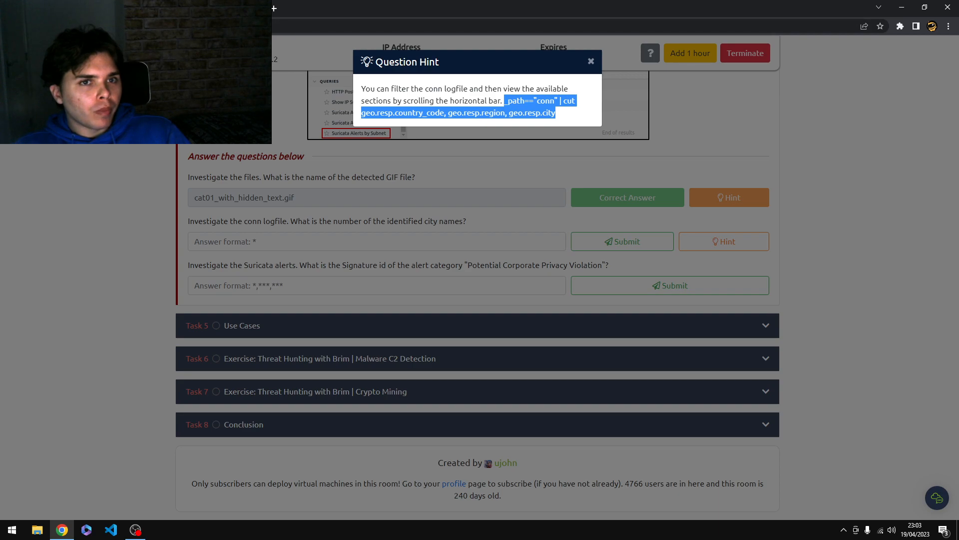
# Switch back to Brim and replace the remote clipboard's text with the query copied from the hint
pyautogui.hotkey('ctrl', 'Tab')
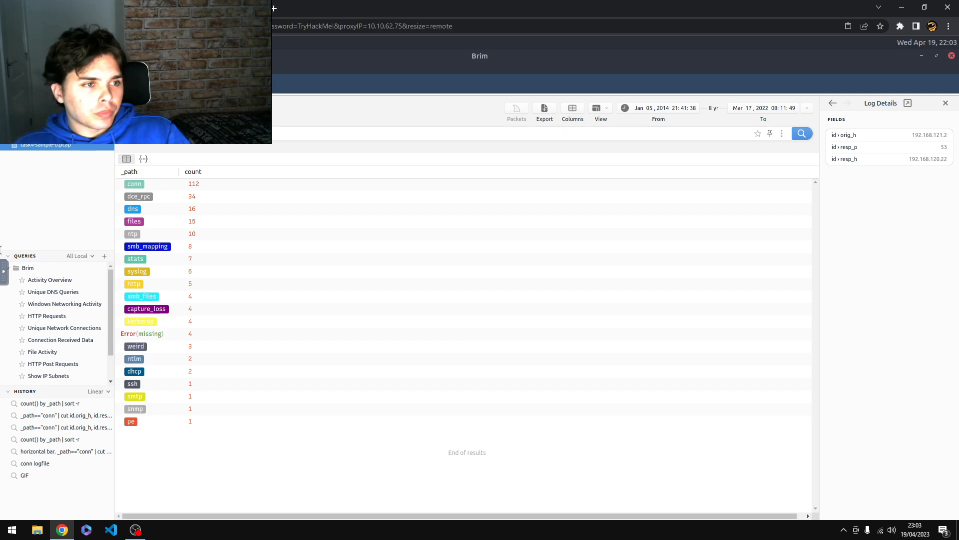
pyautogui.click(4, 271)
pyautogui.click(11, 277)
pyautogui.moveTo(48, 267); pyautogui.dragTo(144, 270)
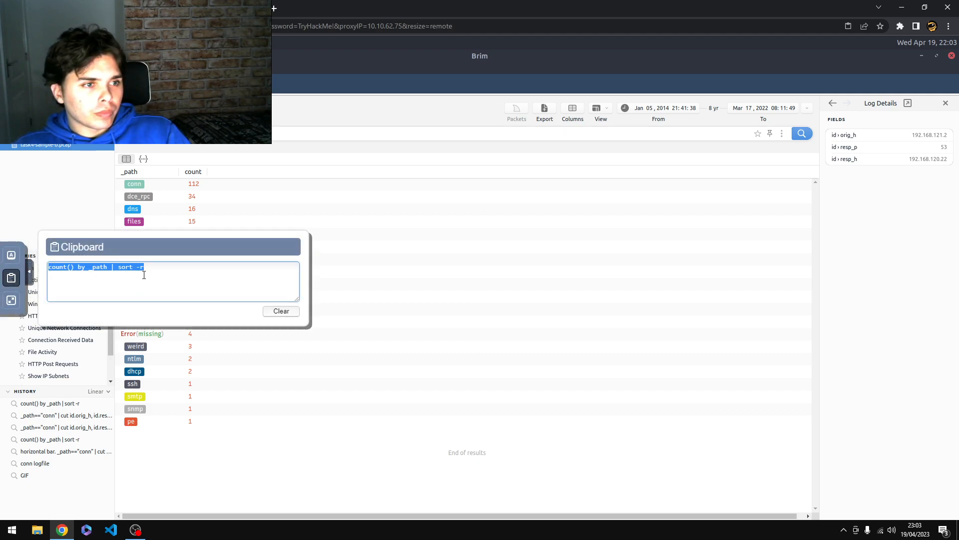
pyautogui.click(145, 272)
pyautogui.hotkey('ctrl', 'shift', 'Tab')
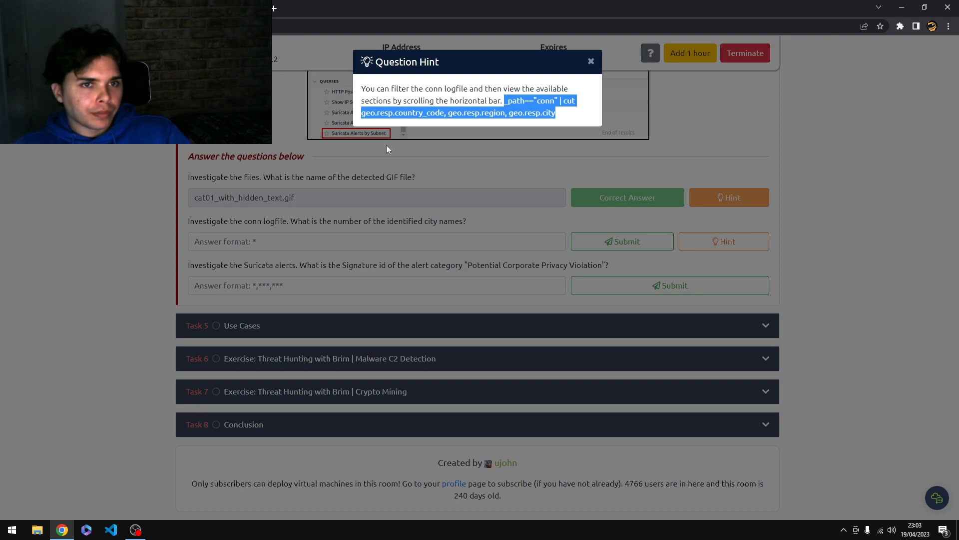
pyautogui.hotkey('ctrl', 'Tab')
pyautogui.hotkey('ctrl', 'a')
pyautogui.hotkey('ctrl', 'v')
pyautogui.hotkey('ctrl', 'a')
pyautogui.click(29, 271)
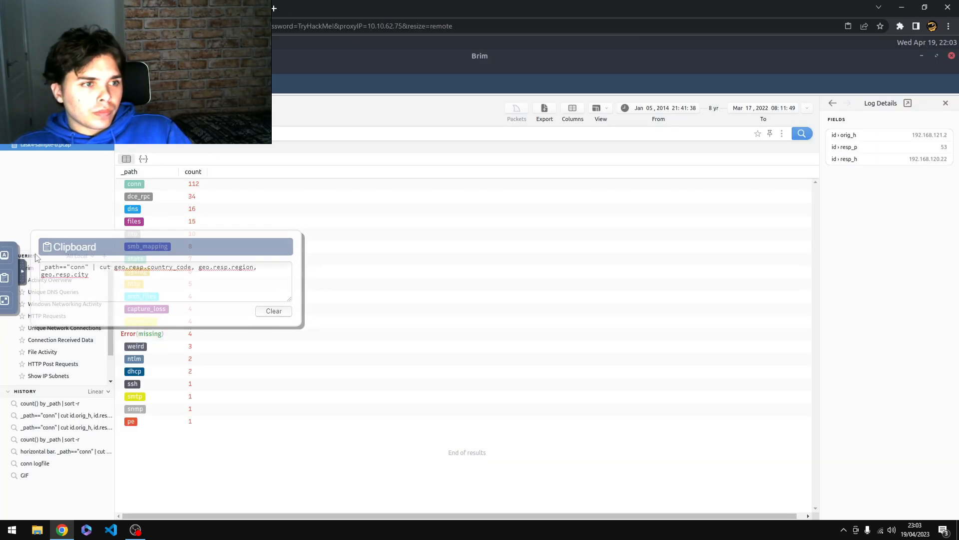
# Run _path=="conn" | cut geo.resp.country_code, geo.resp.region, geo.resp.city in Brim, and look through the results for city names
pyautogui.hotkey('ctrl', 'v')
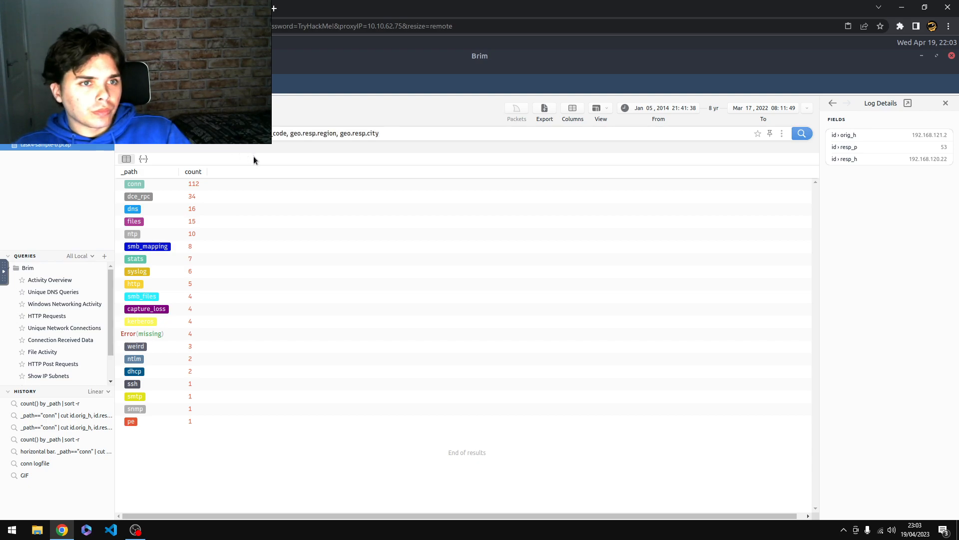
pyautogui.press('Return')
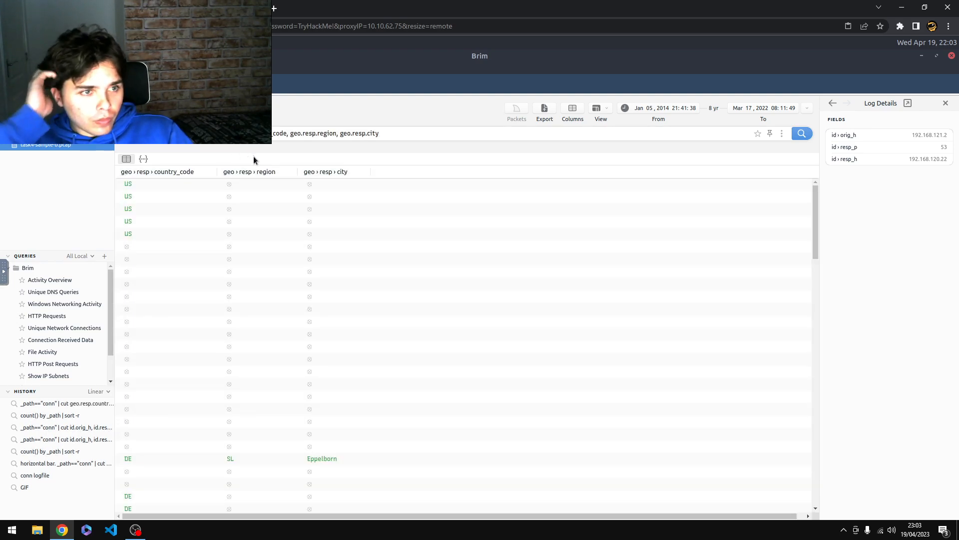
pyautogui.scroll(-1, 273, 268)
pyautogui.scroll(1, 275, 267)
pyautogui.scroll(-3, 325, 289)
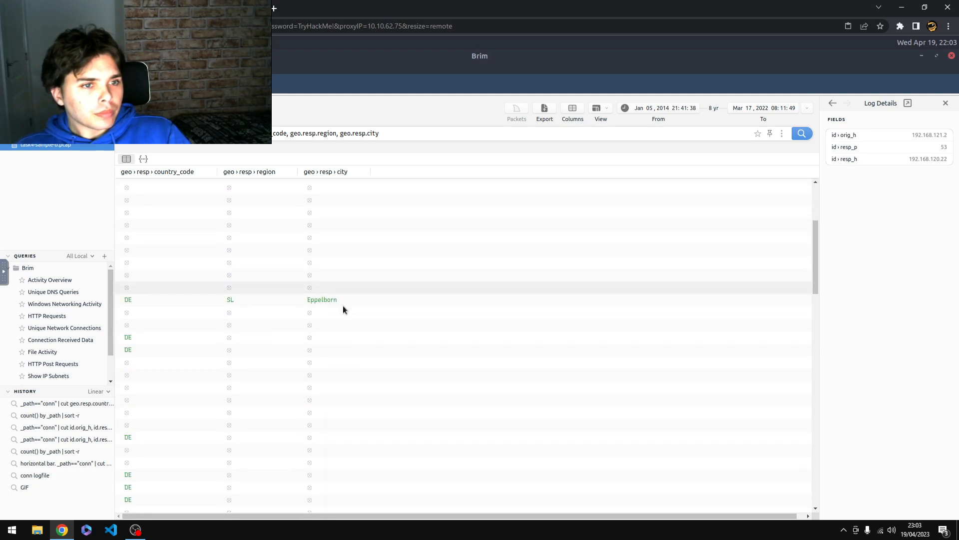
pyautogui.click(364, 299)
pyautogui.scroll(-5, 369, 302)
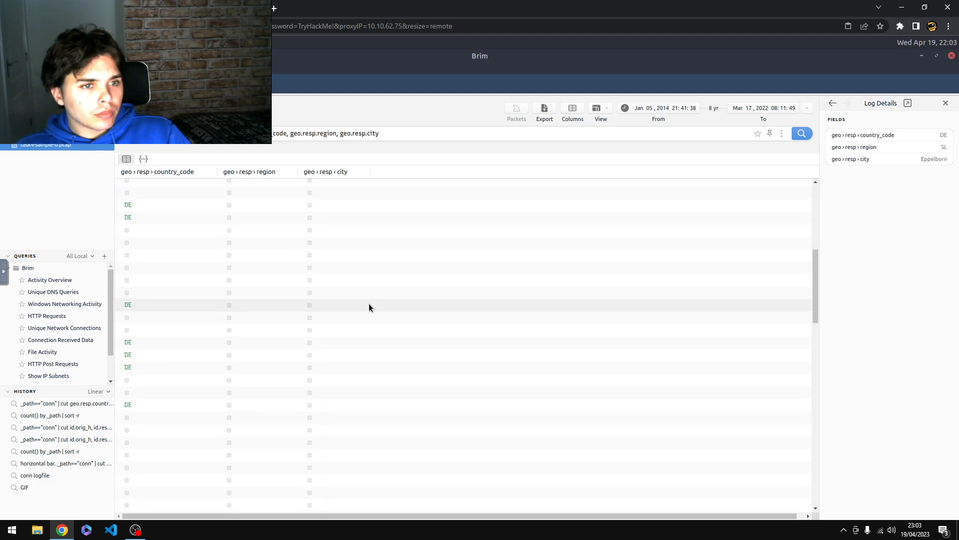
pyautogui.scroll(5, 391, 317)
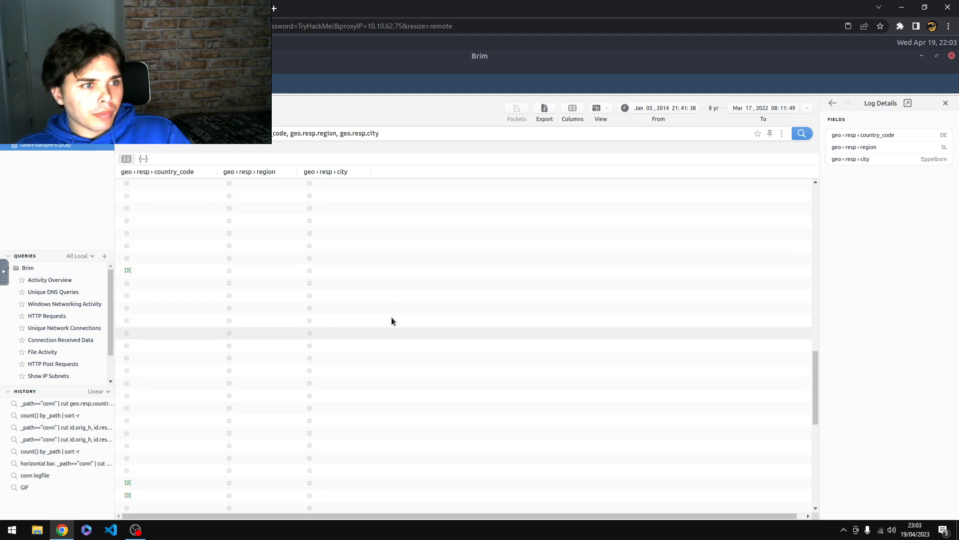
pyautogui.scroll(3, 397, 326)
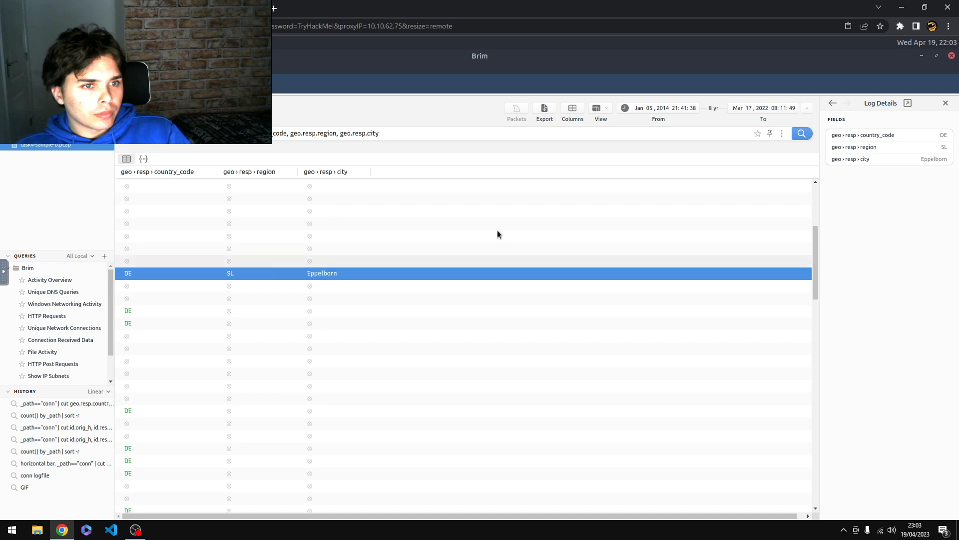
# Switch to TryHackMe and try submitting 1 as the number of identified city names
pyautogui.click(85, 8)
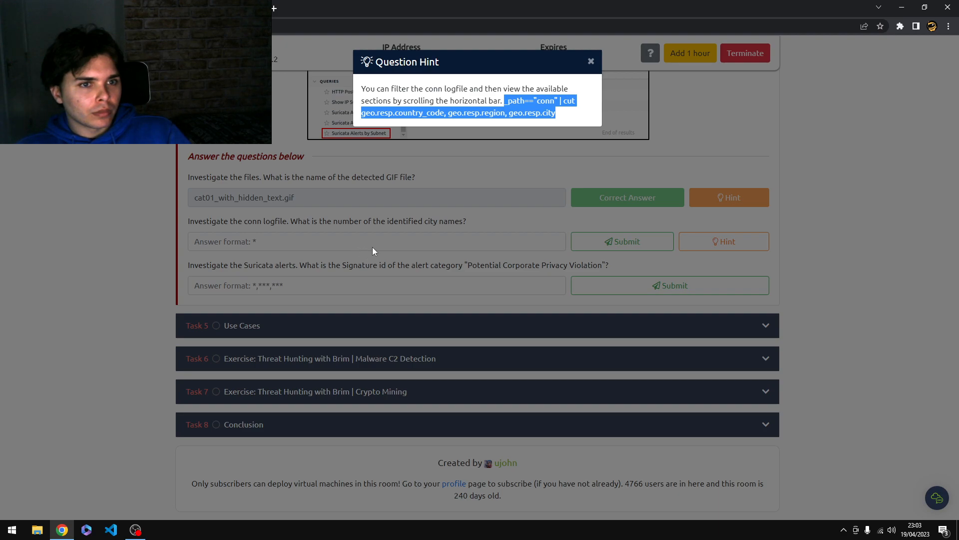
pyautogui.click(392, 241)
pyautogui.click(393, 239)
pyautogui.write('1')
pyautogui.press('Return')
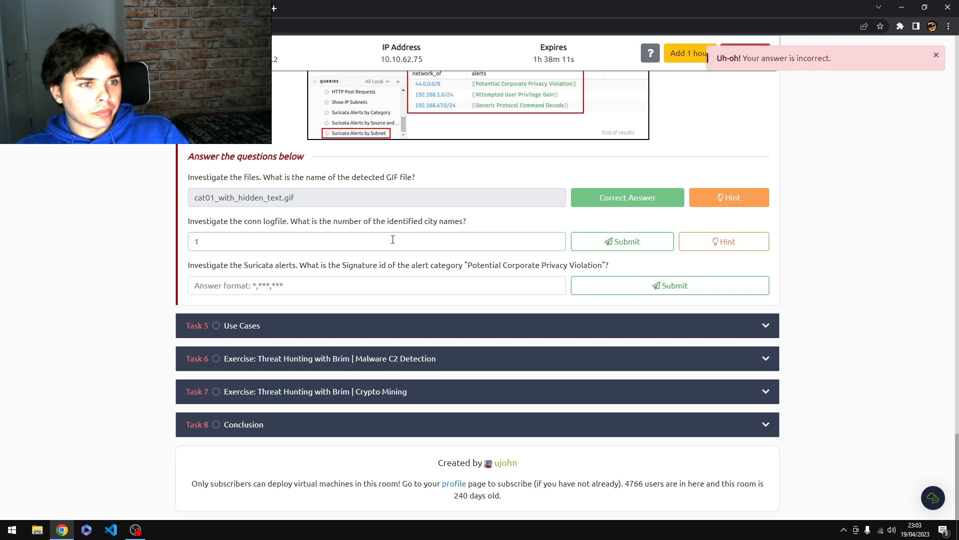
# Recheck Brim's geo.resp.city column through the end of the results, and submit 2 as the number of city names in TryHackMe
pyautogui.hotkey('ctrl', 'Tab')
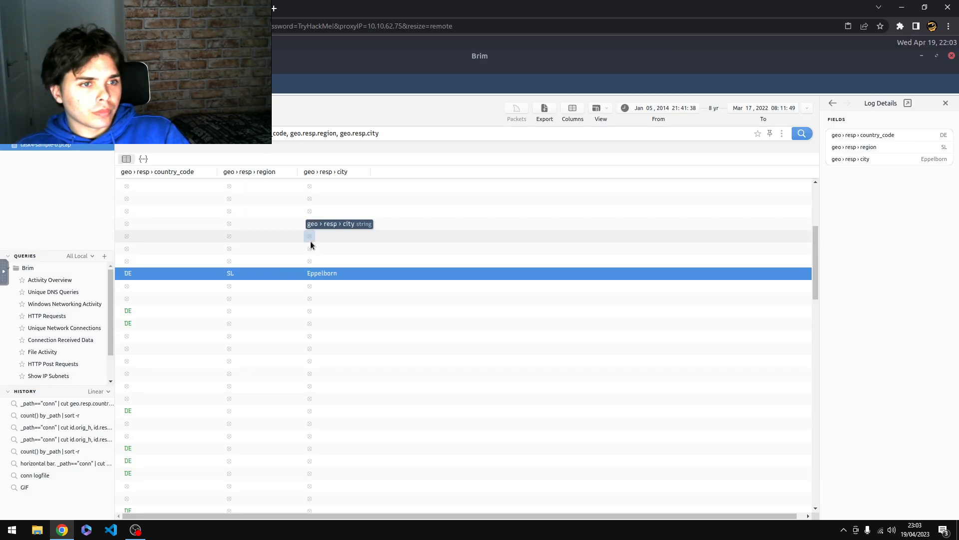
pyautogui.scroll(2, 323, 249)
pyautogui.scroll(5, 324, 251)
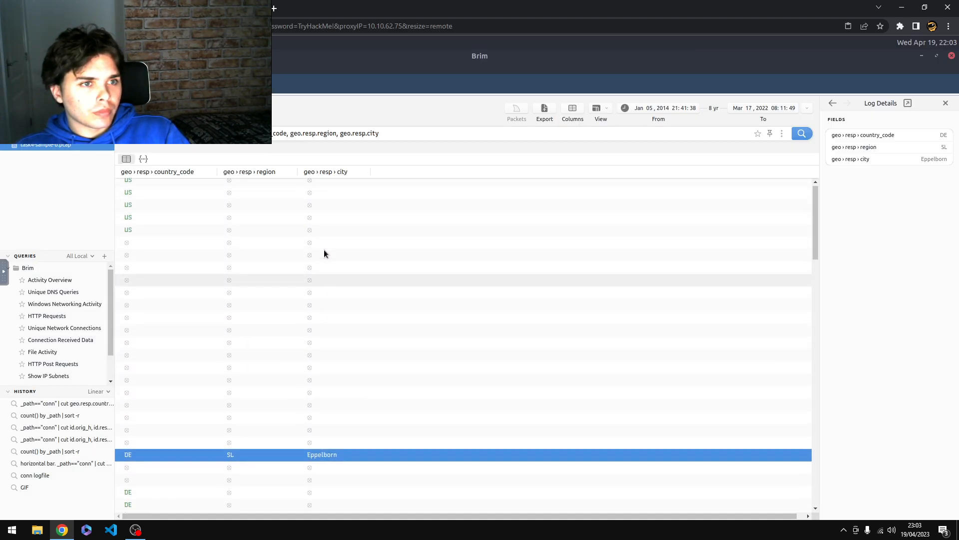
pyautogui.scroll(-10, 322, 249)
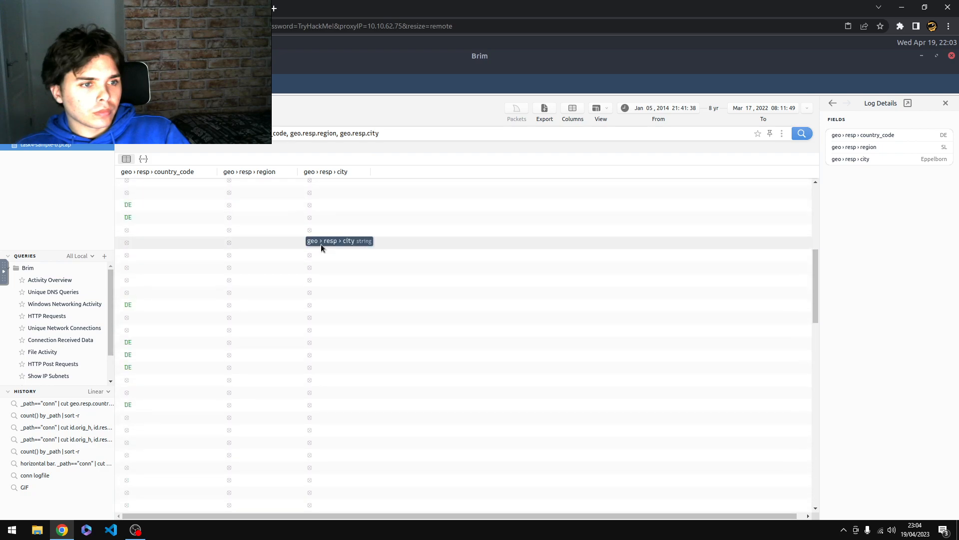
pyautogui.scroll(-6, 322, 254)
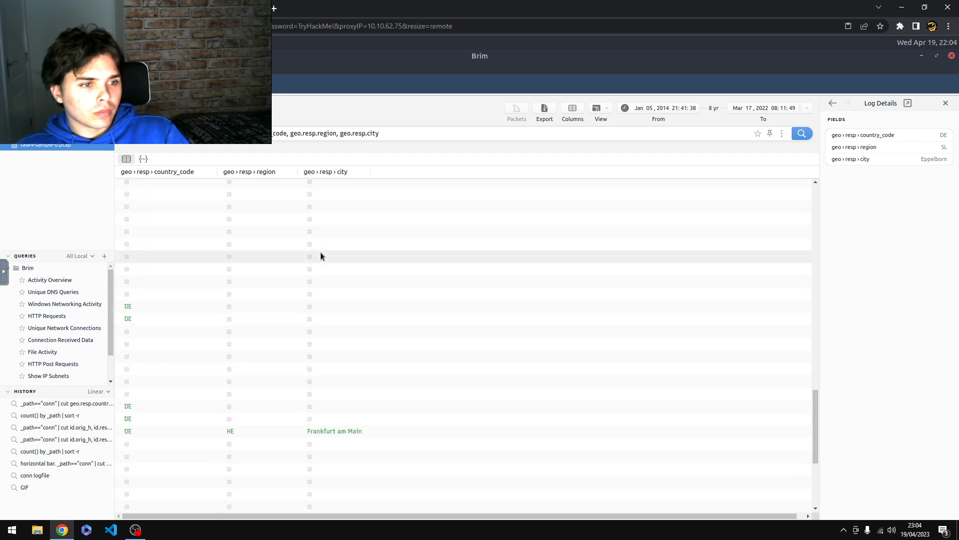
pyautogui.scroll(-3, 349, 323)
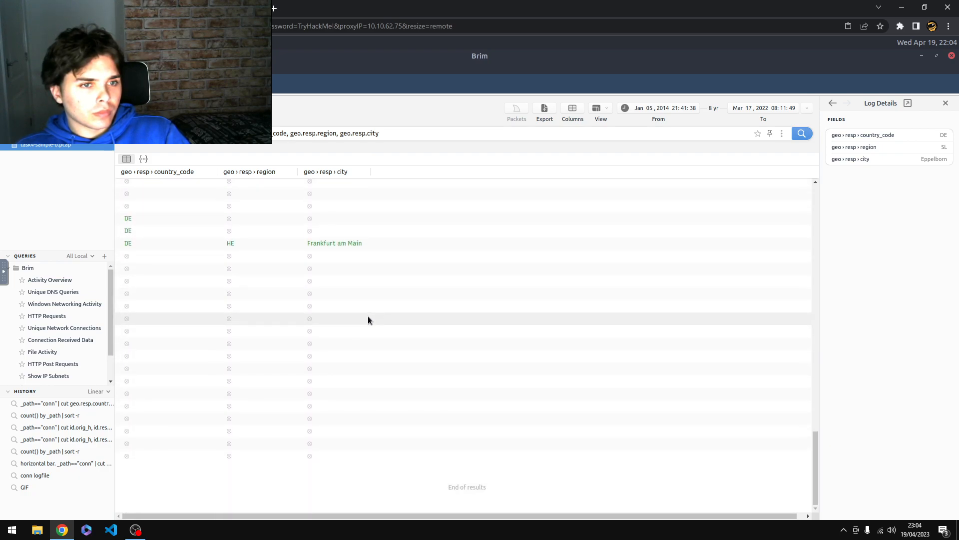
pyautogui.hotkey('ctrl', 'Tab')
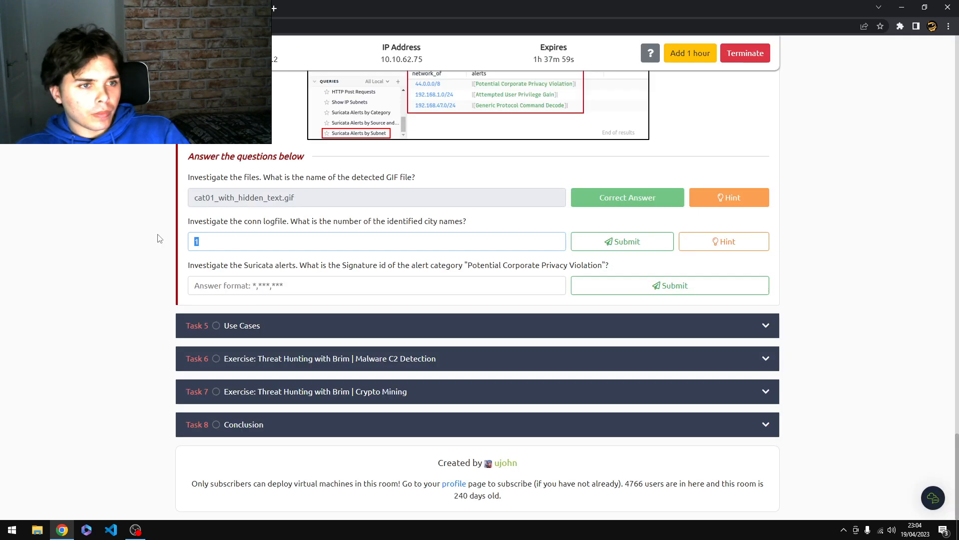
pyautogui.press('Return')
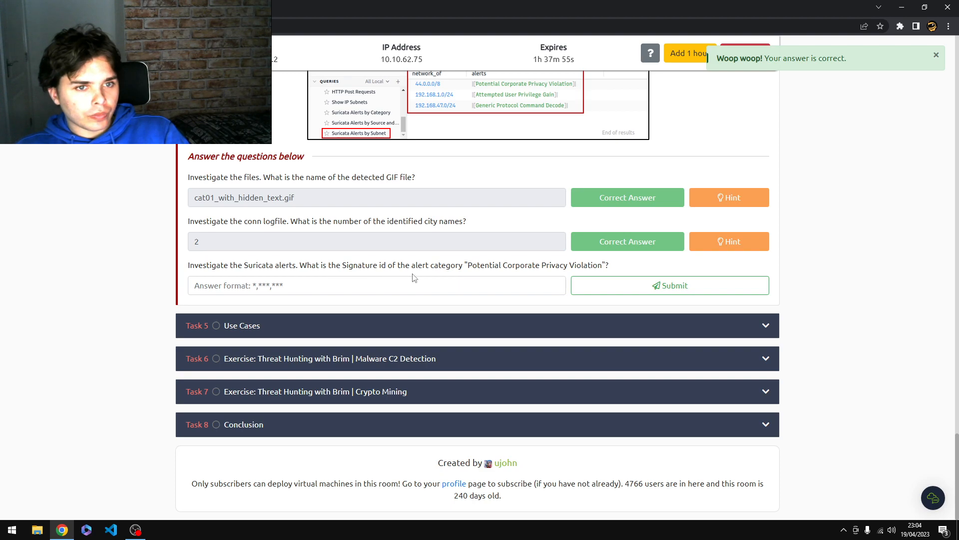
# Copy "Potential Corporate Privacy Violation" from the Suricata alerts question and put it in the remote clipboard of the Brim machine
pyautogui.moveTo(469, 266); pyautogui.dragTo(602, 265)
pyautogui.hotkey('ctrl', 'c')
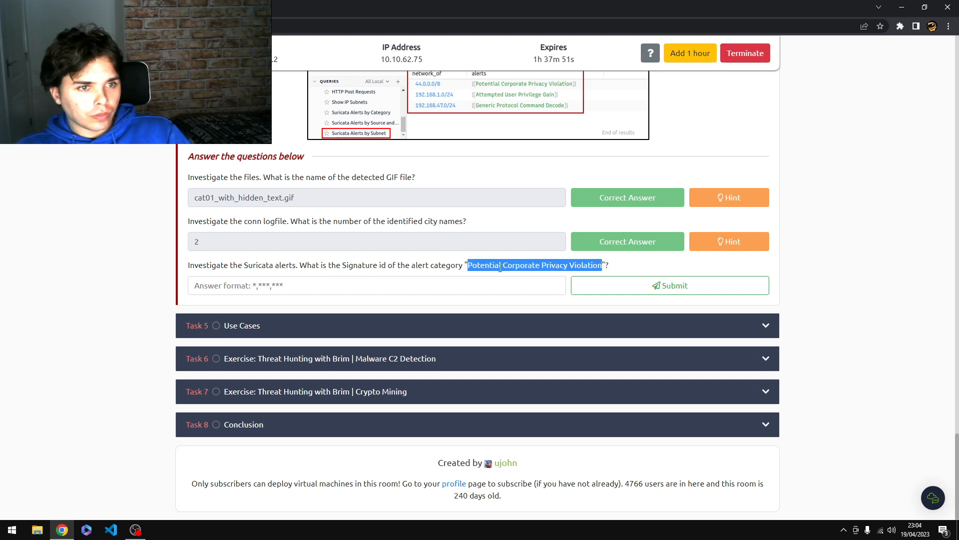
pyautogui.click(179, 8)
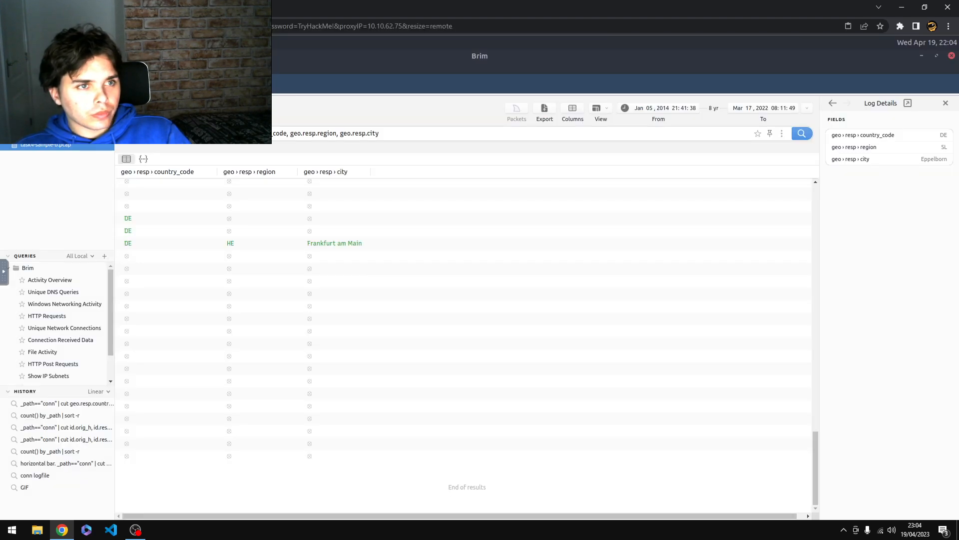
pyautogui.tripleClick(317, 134)
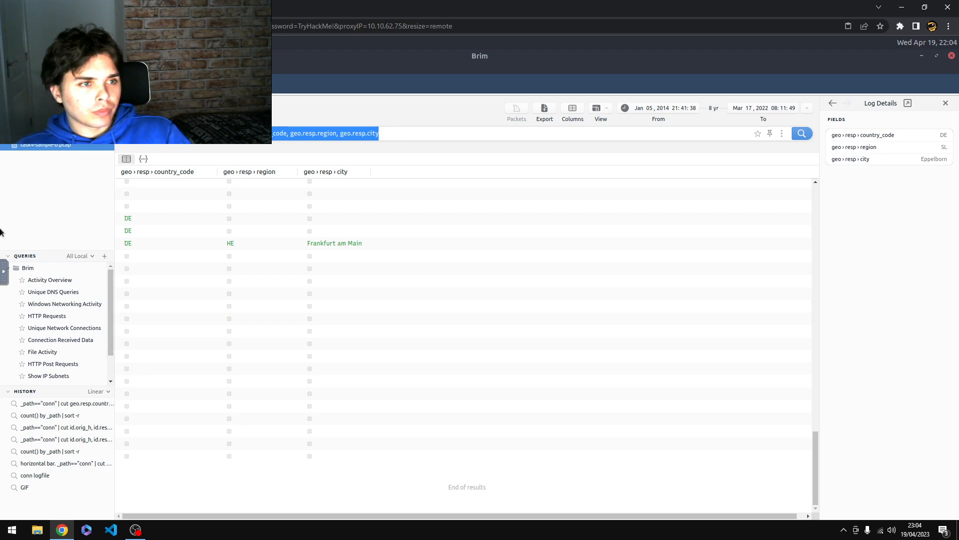
pyautogui.click(3, 272)
pyautogui.click(11, 277)
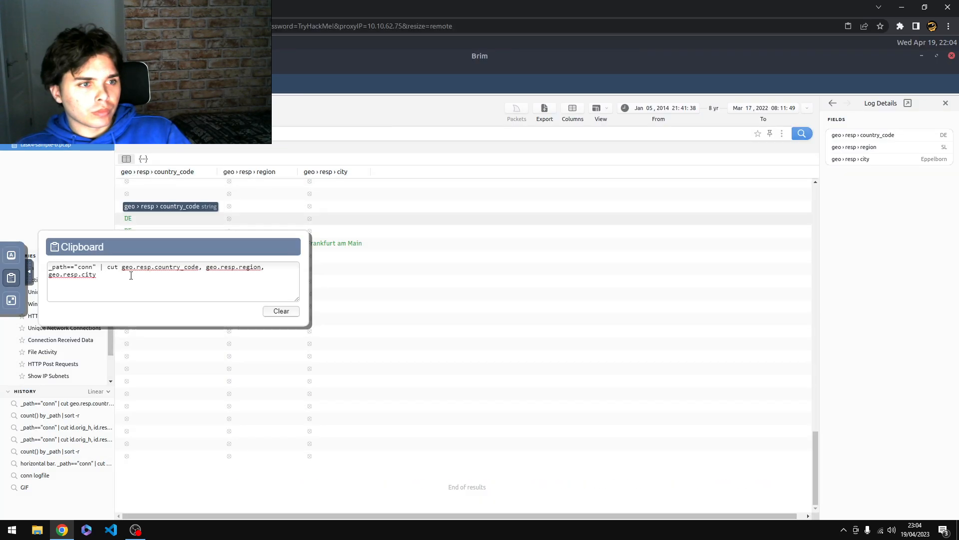
pyautogui.hotkey('ctrl', 'a')
pyautogui.hotkey('ctrl', 'v')
pyautogui.hotkey('ctrl', 'a')
# Search the capture in Brim for Potential Corporate Privacy Violation, and return to the Suricata alerts question in TryHackMe
pyautogui.click(179, 134)
pyautogui.hotkey('ctrl', 'a')
pyautogui.hotkey('ctrl', 'v')
pyautogui.press('Return')
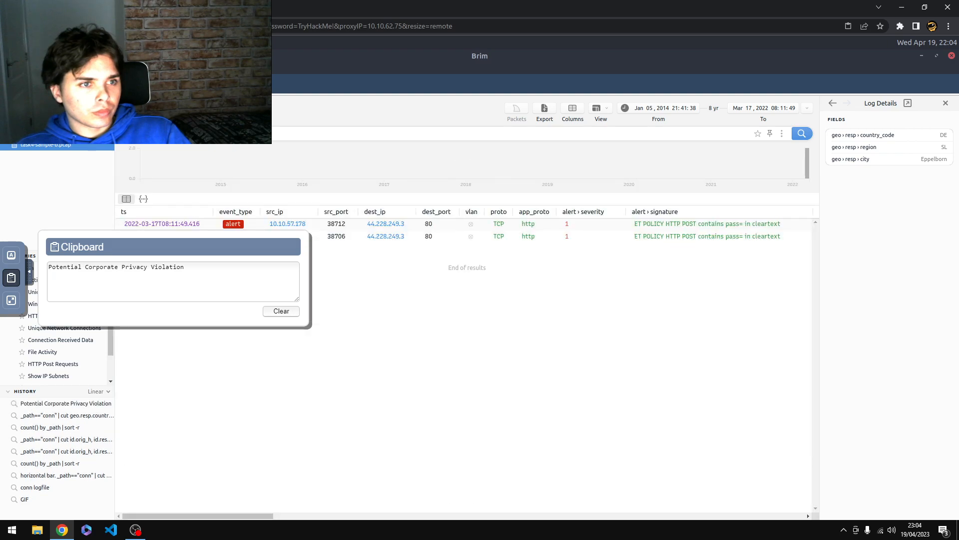
pyautogui.click(29, 272)
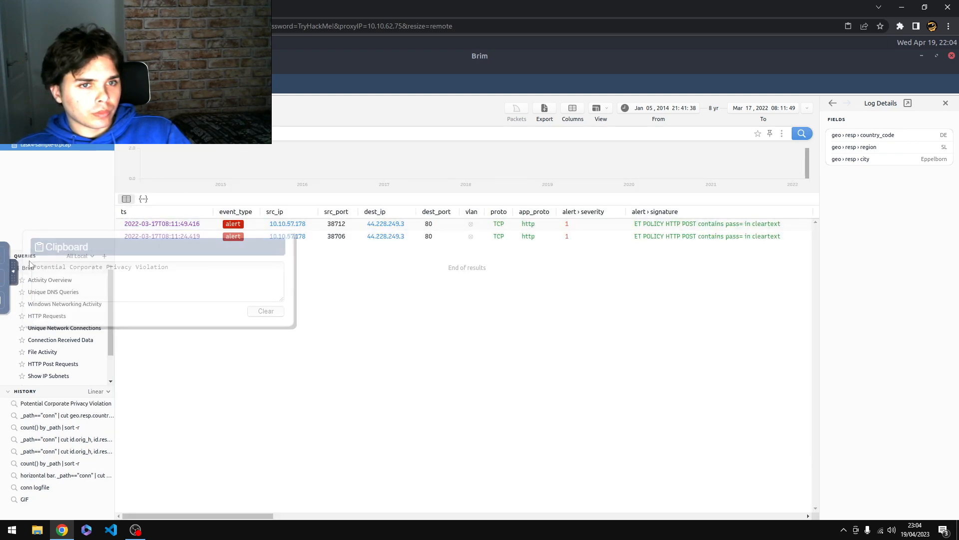
pyautogui.click(65, 8)
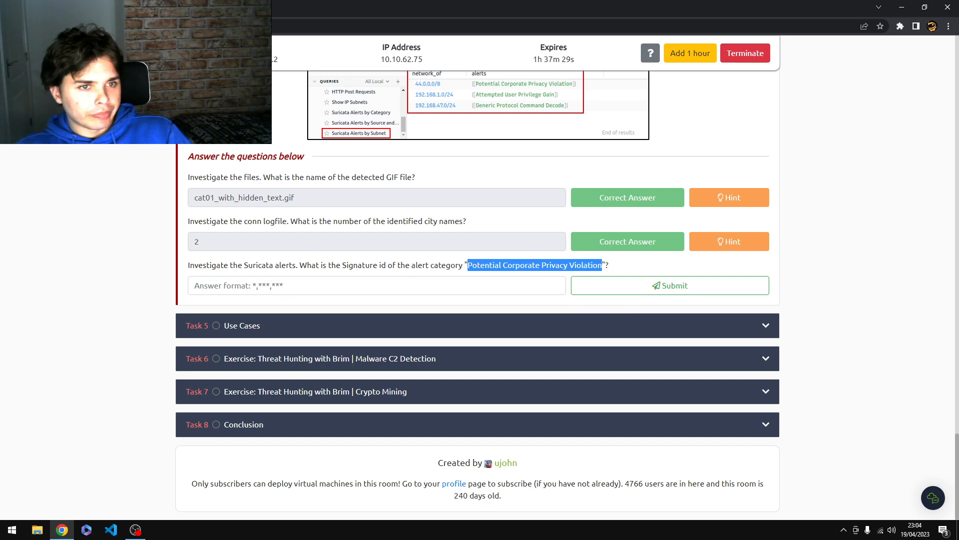
# Open the log details of the first matching alert in Brim, and copy the Suricata alerts question in TryHackMe
pyautogui.click(180, 8)
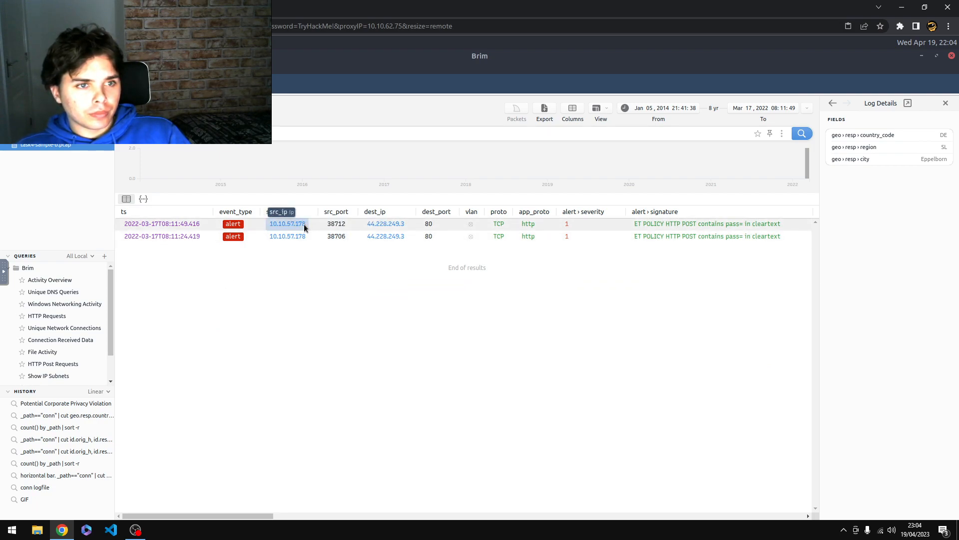
pyautogui.click(211, 226)
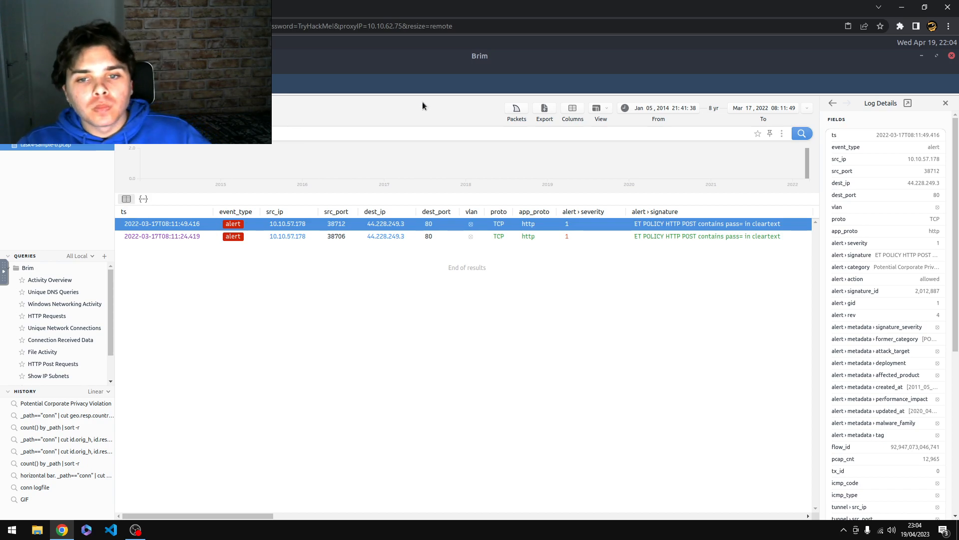
pyautogui.click(65, 7)
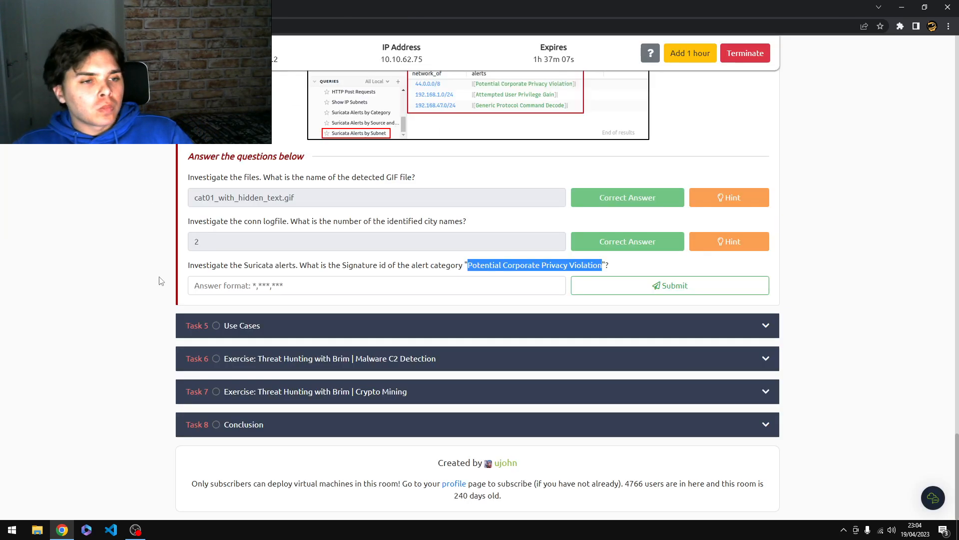
pyautogui.tripleClick(244, 269)
pyautogui.rightClick(244, 267)
pyautogui.click(260, 275)
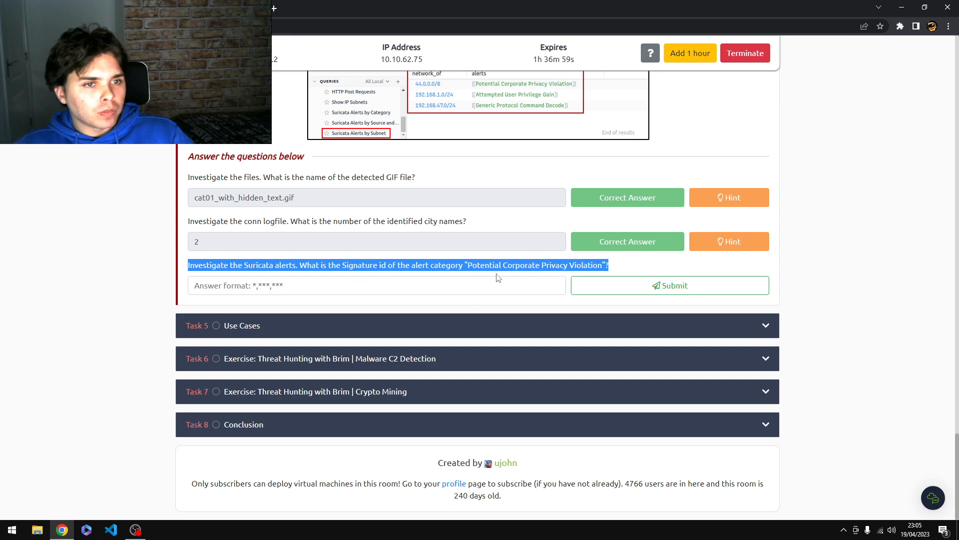
# Copy the alert's signature_id value 2,012,887 from Brim's log details through the remote clipboard, and return to TryHackMe
pyautogui.hotkey('ctrl', 'Tab')
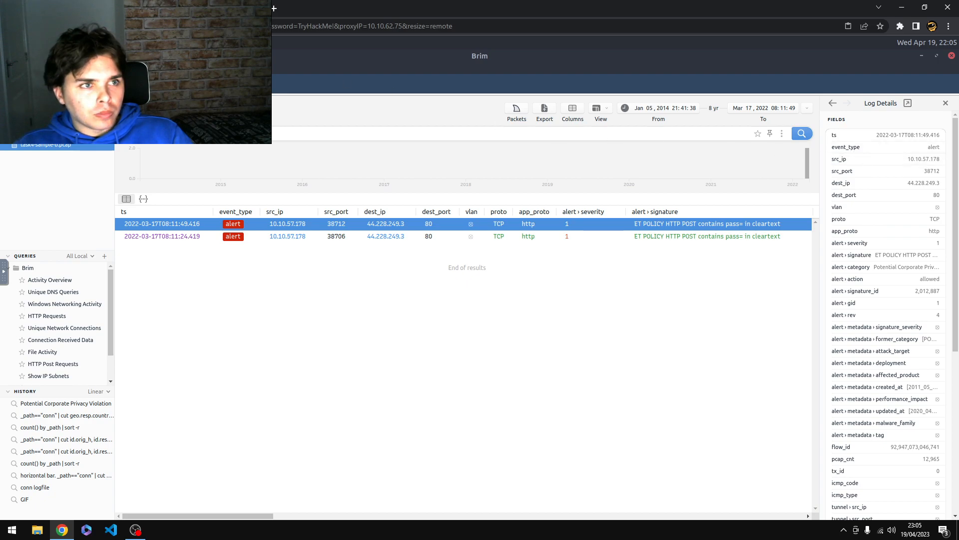
pyautogui.click(75, 8)
pyautogui.click(200, 8)
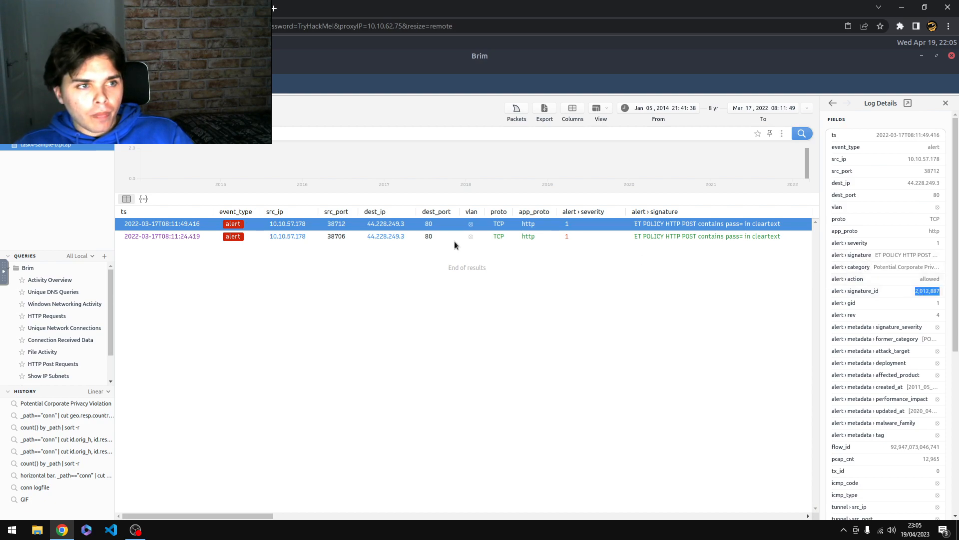
pyautogui.click(3, 270)
pyautogui.click(11, 277)
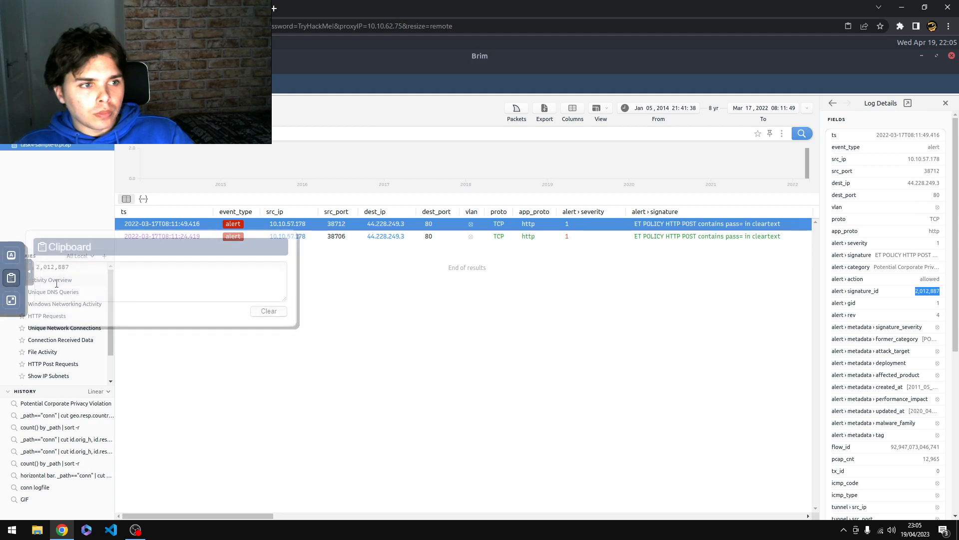
pyautogui.hotkey('ctrl', 'Tab')
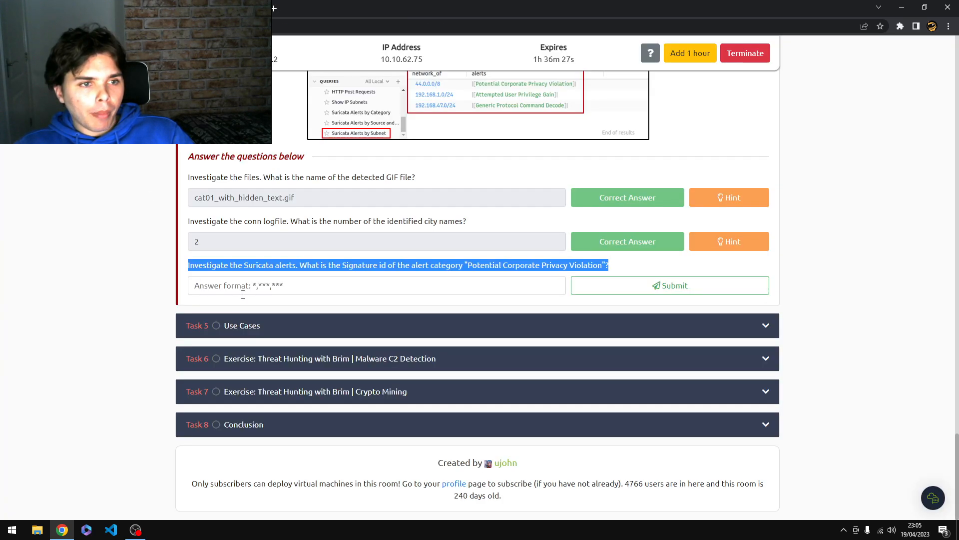
# Submit 2,012,887 as the signature id in the Suricata alerts question
pyautogui.click(242, 293)
pyautogui.hotkey('ctrl', 'v')
pyautogui.click(611, 294)
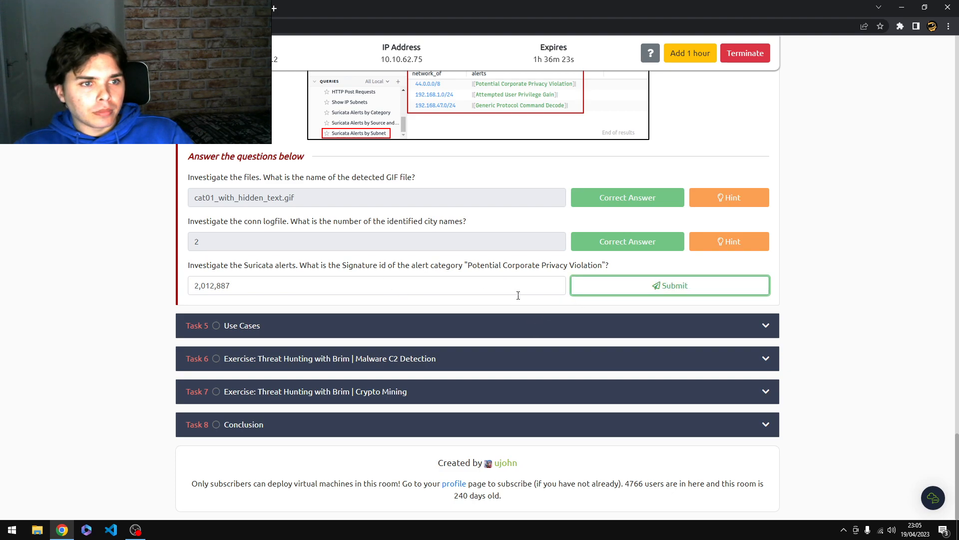
pyautogui.scroll(4, 562, 314)
pyautogui.scroll(-3, 555, 308)
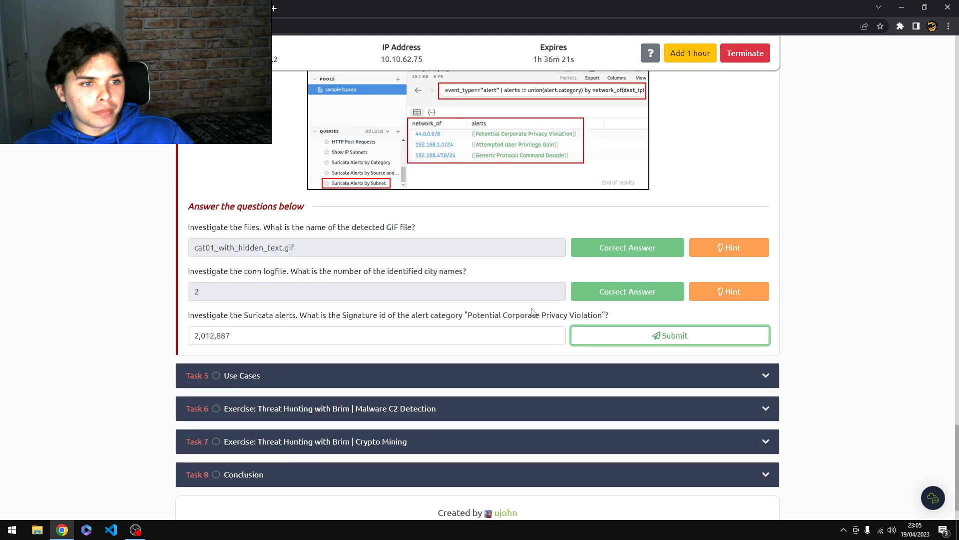
# Clear the Suricata alerts answer, paste 2,012,887 again, and resubmit it
pyautogui.click(371, 339)
pyautogui.hotkey('ctrl', 'a')
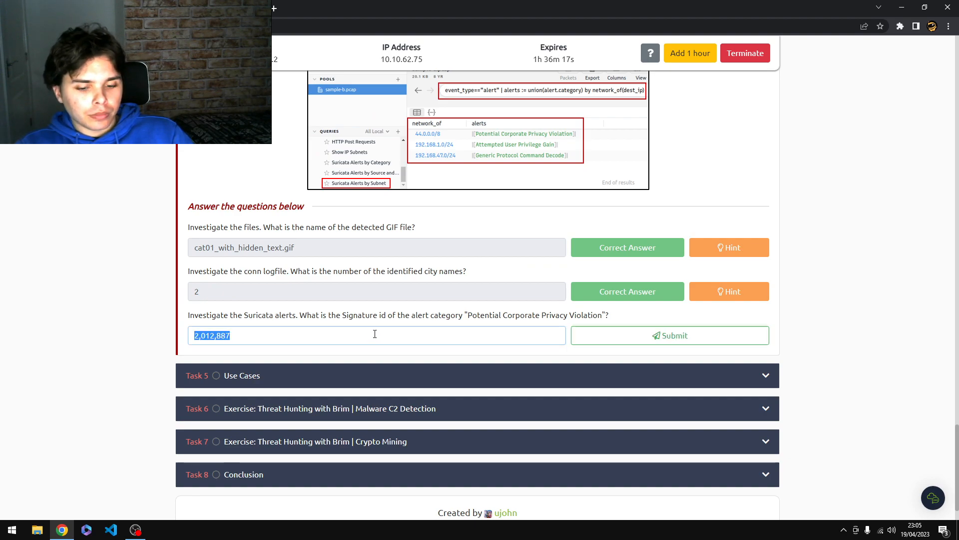
pyautogui.press('BackSpace')
pyautogui.hotkey('ctrl', 'v')
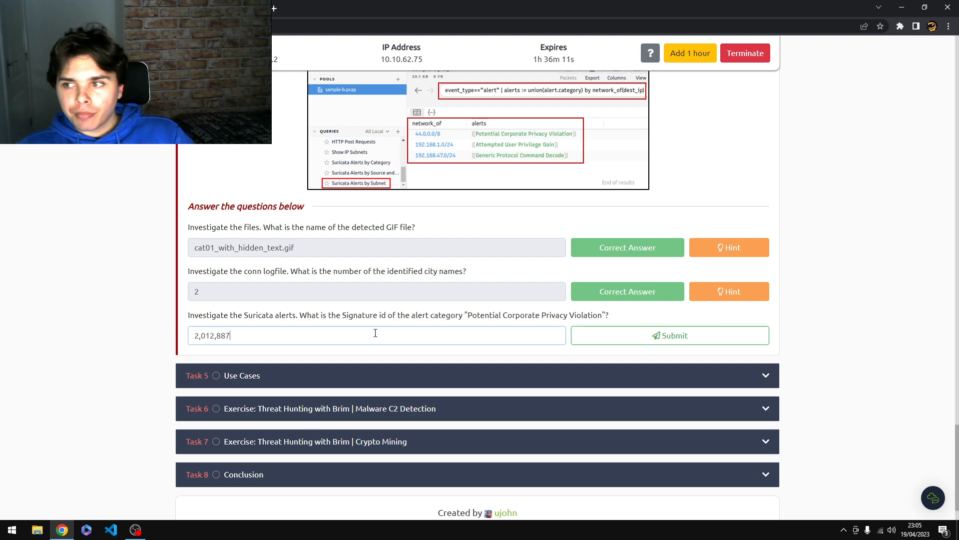
pyautogui.click(612, 337)
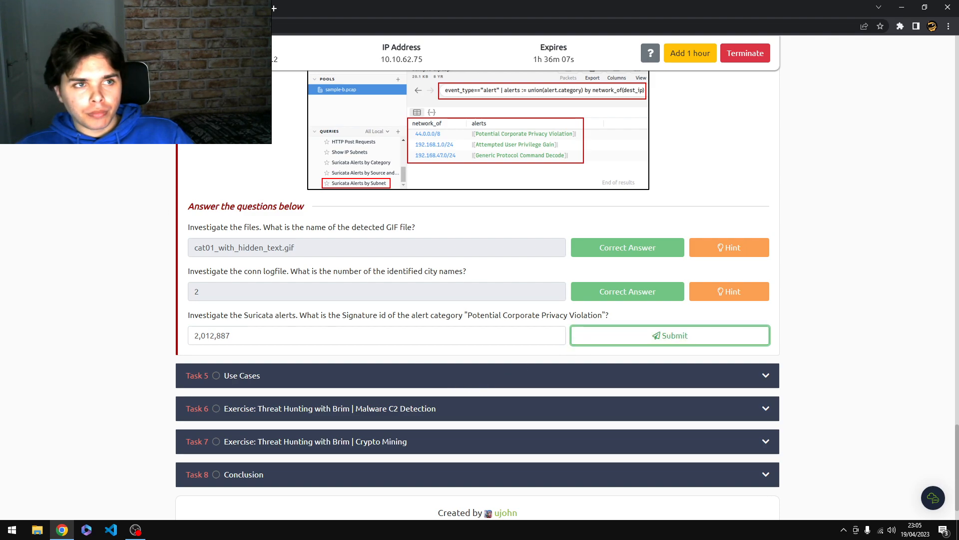
# Recheck the alert's signature id in Brim, and review the Suricata alert examples in TryHackMe's Task 4
pyautogui.click(209, 8)
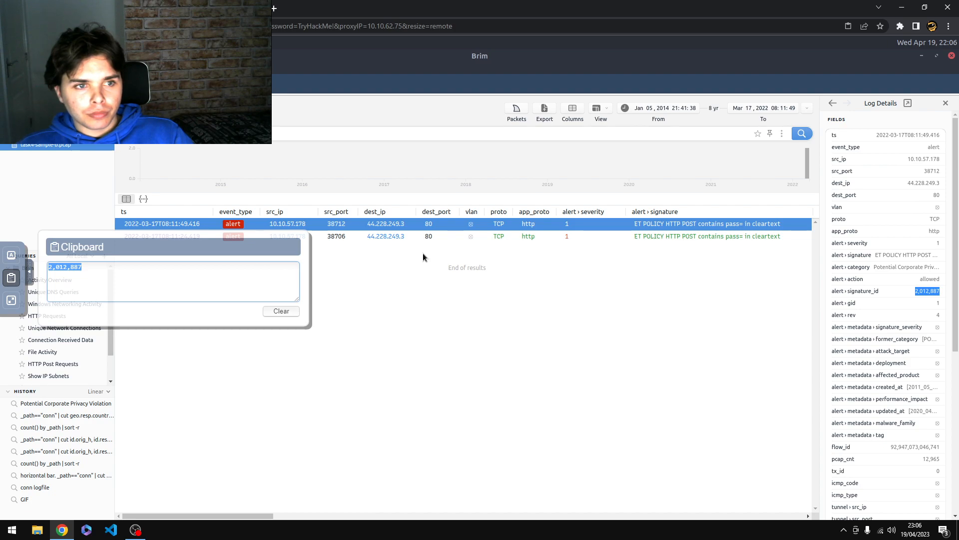
pyautogui.click(359, 239)
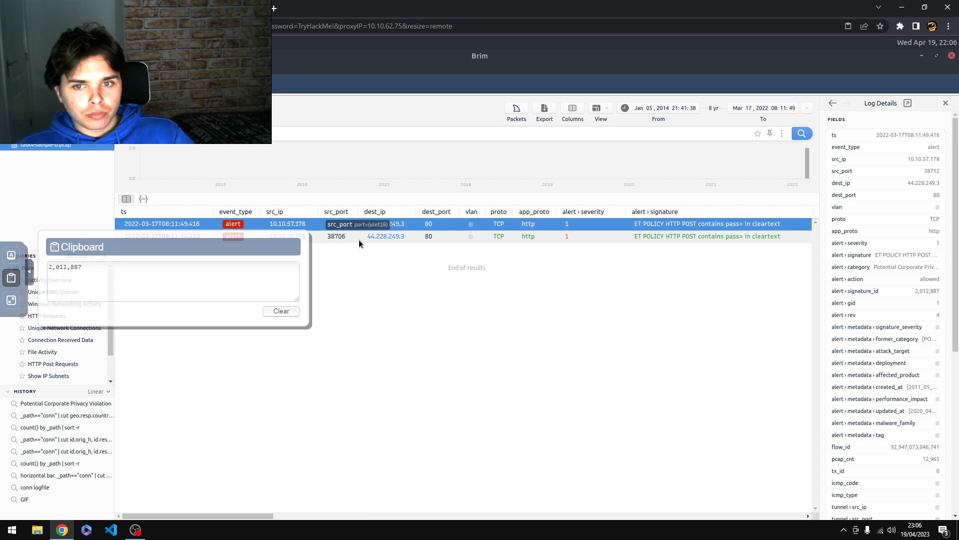
pyautogui.click(313, 228)
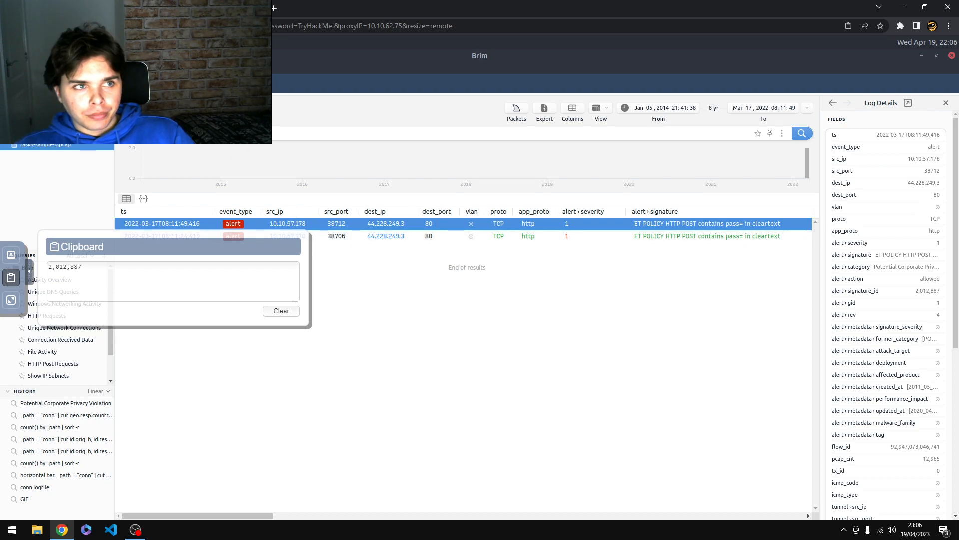
pyautogui.click(100, 9)
pyautogui.scroll(15, 332, 334)
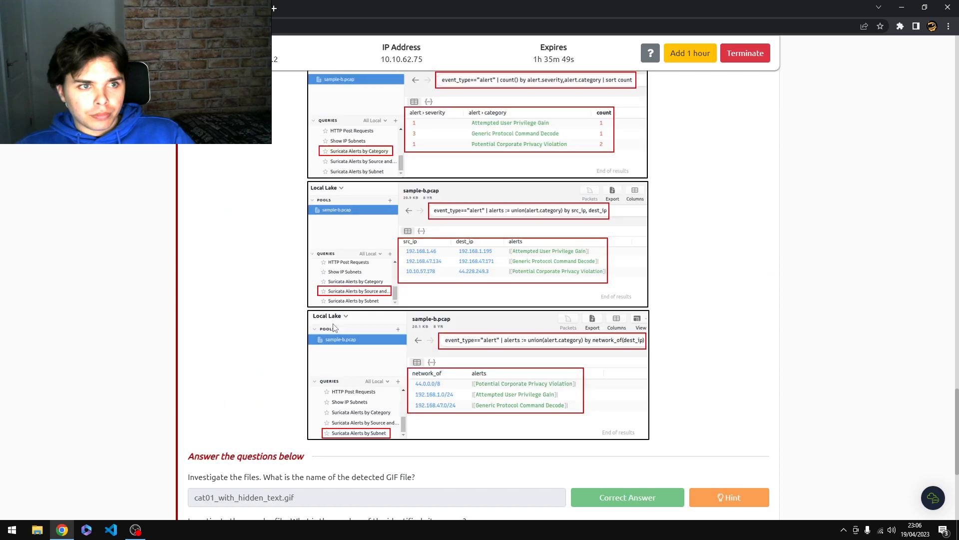
pyautogui.scroll(-7, 327, 323)
pyautogui.scroll(-10, 327, 324)
# Replace the Suricata alerts answer with www and submit it as a test
pyautogui.click(247, 284)
pyautogui.hotkey('ctrl', 'a')
pyautogui.write('www')
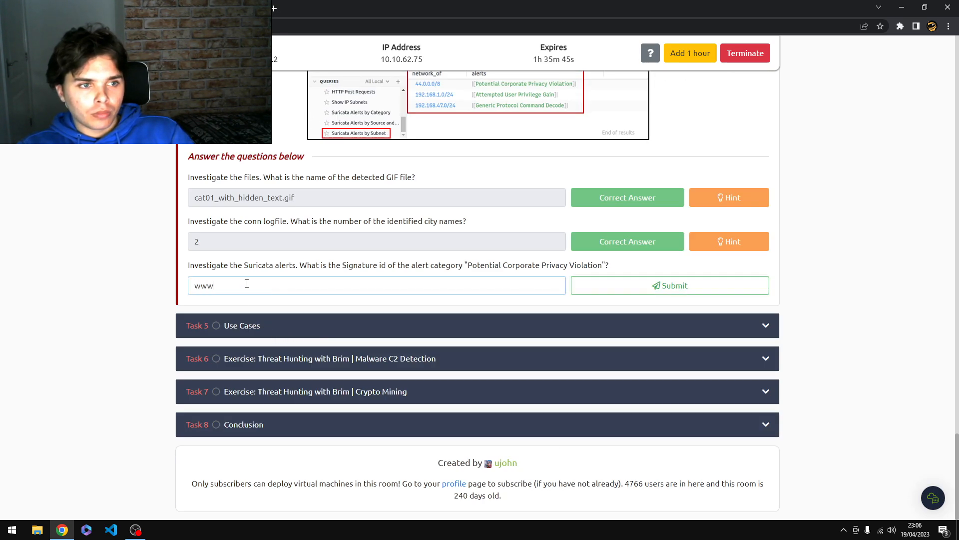
pyautogui.press('Return')
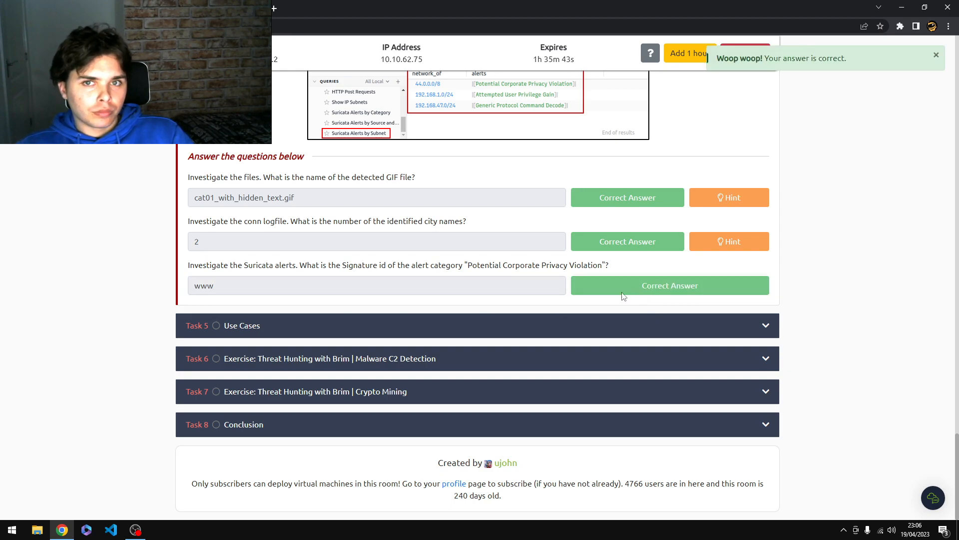
pyautogui.hotkey('ctrl', 'a')
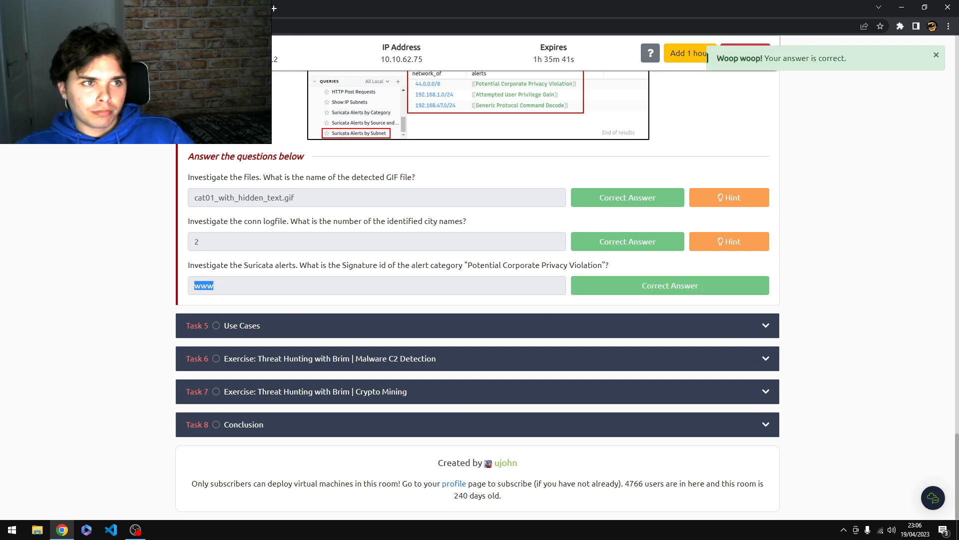